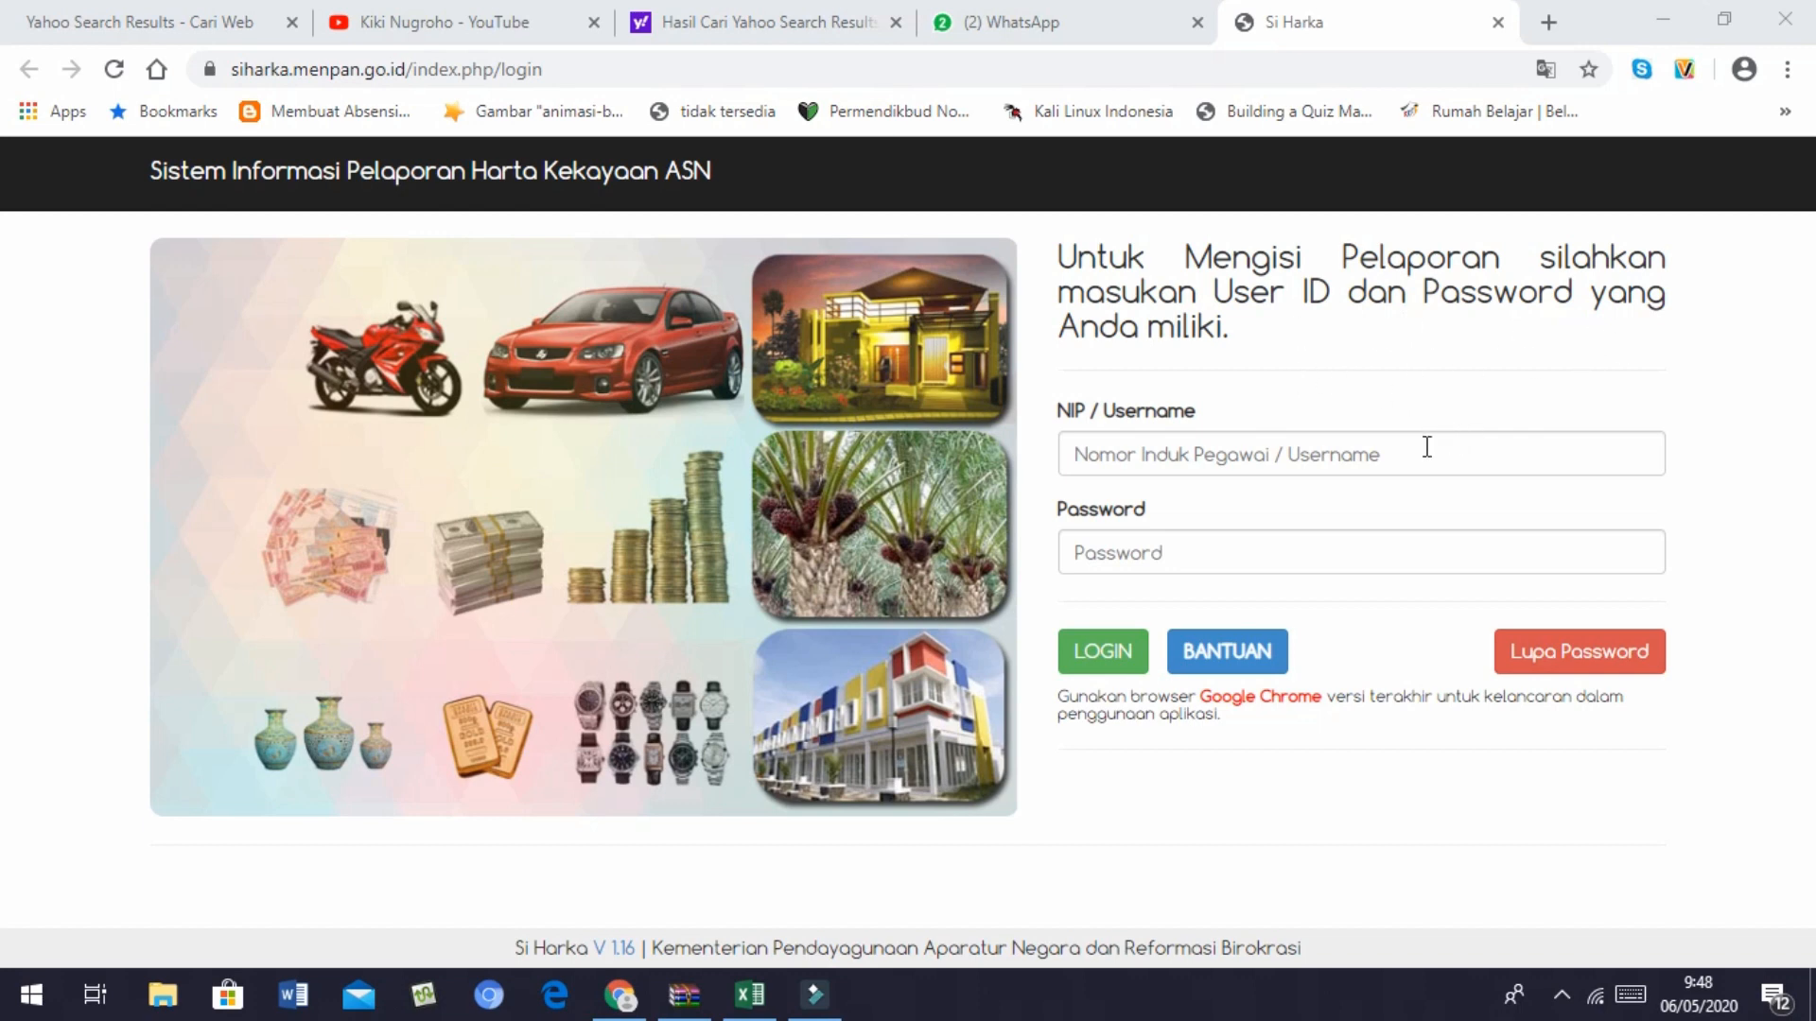
Log in to Si Harka with the NIP, account password and captcha code, and decline saving the password in the browser
left_click(1134, 456)
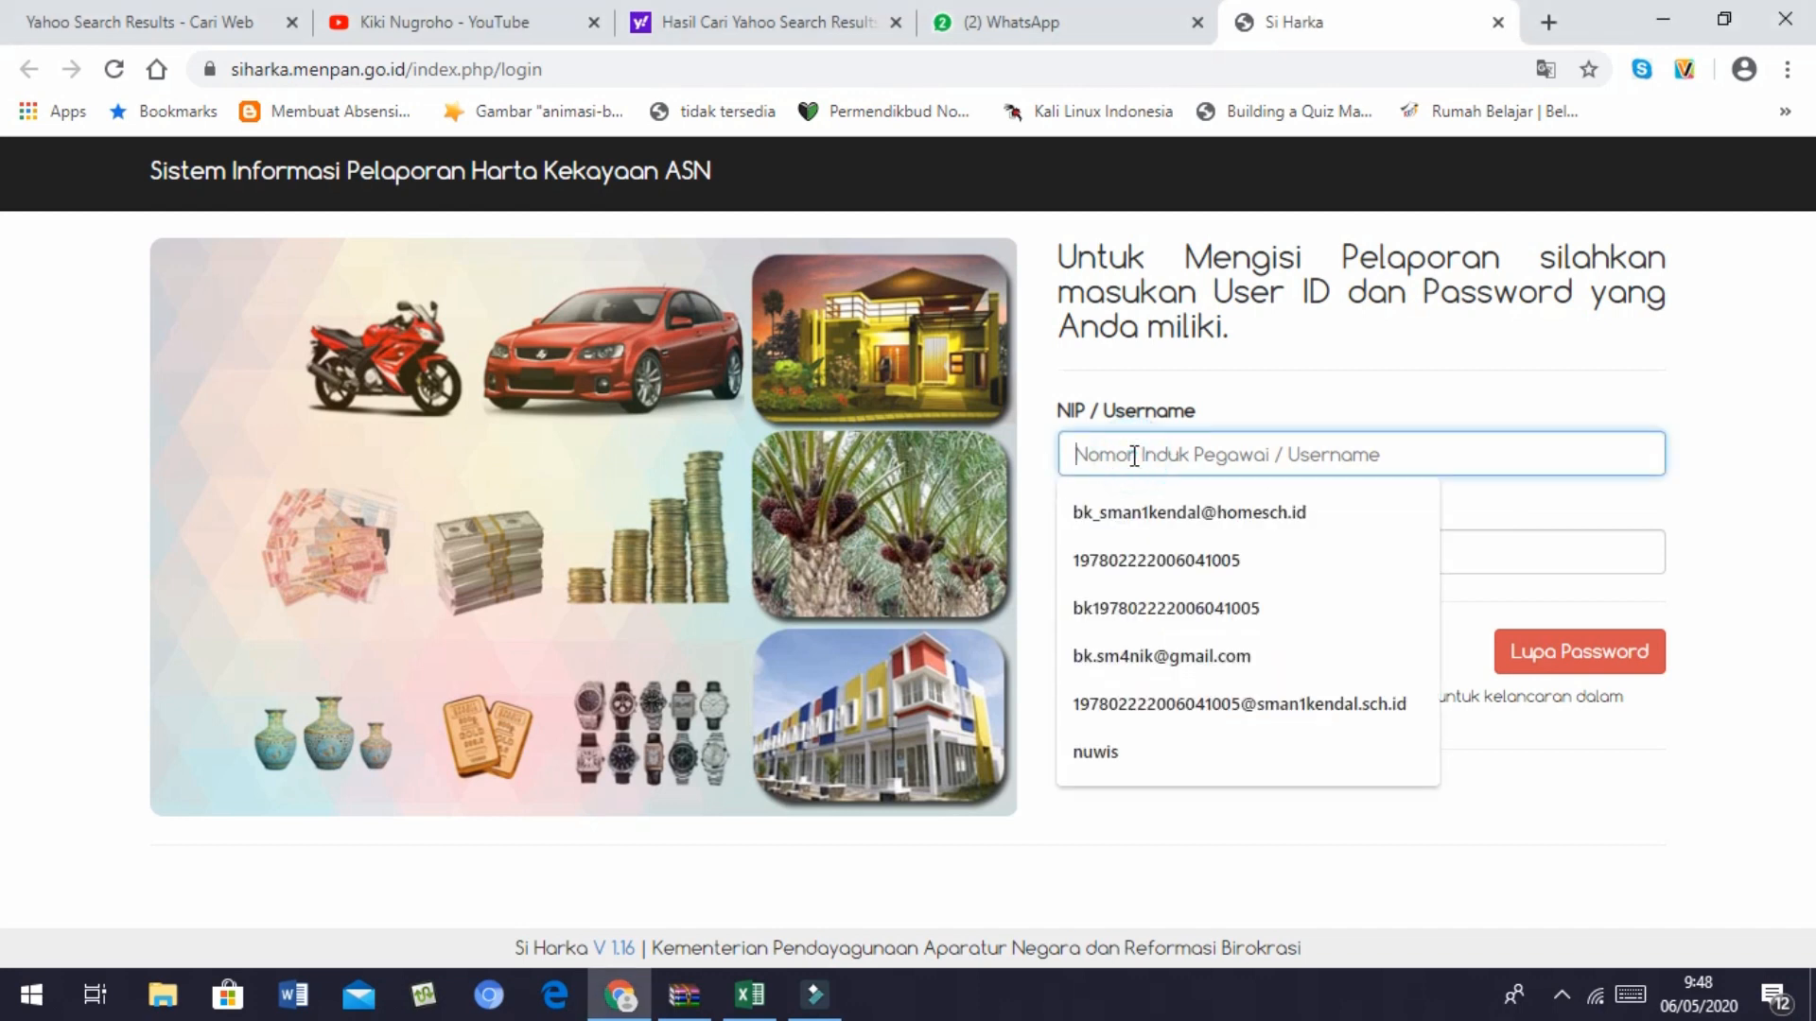
left_click(1517, 550)
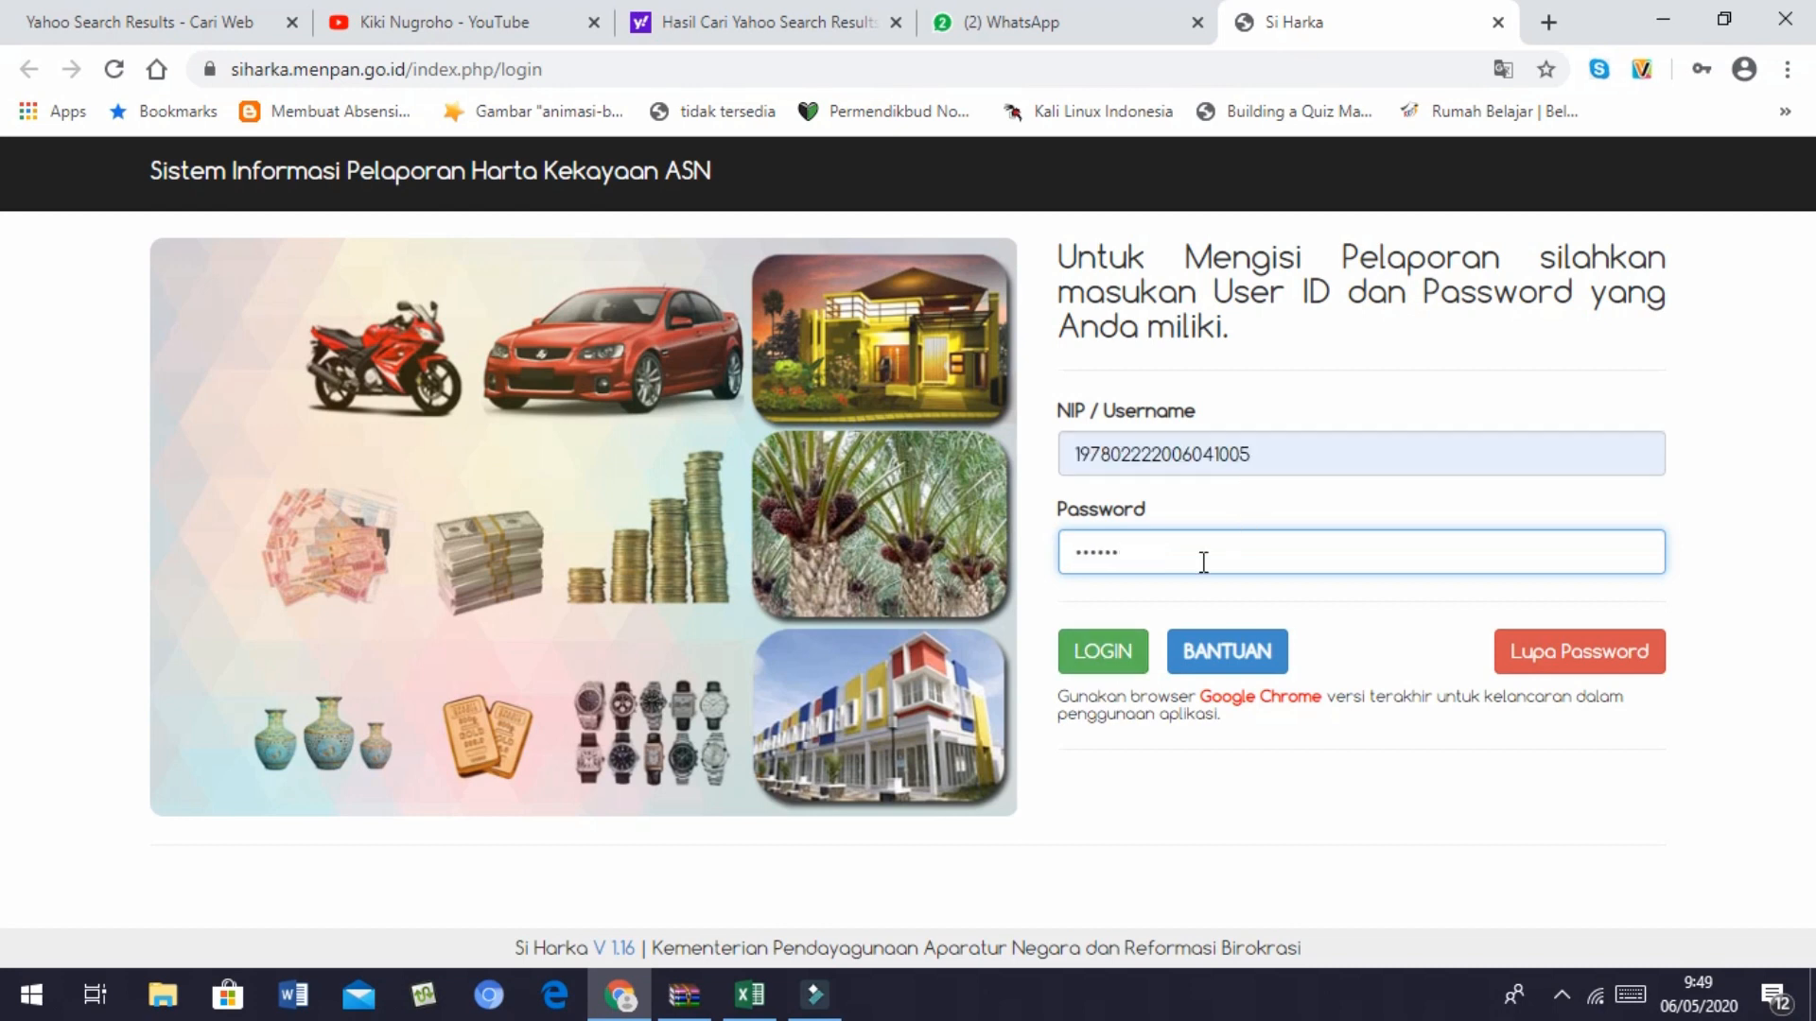
left_click(1122, 665)
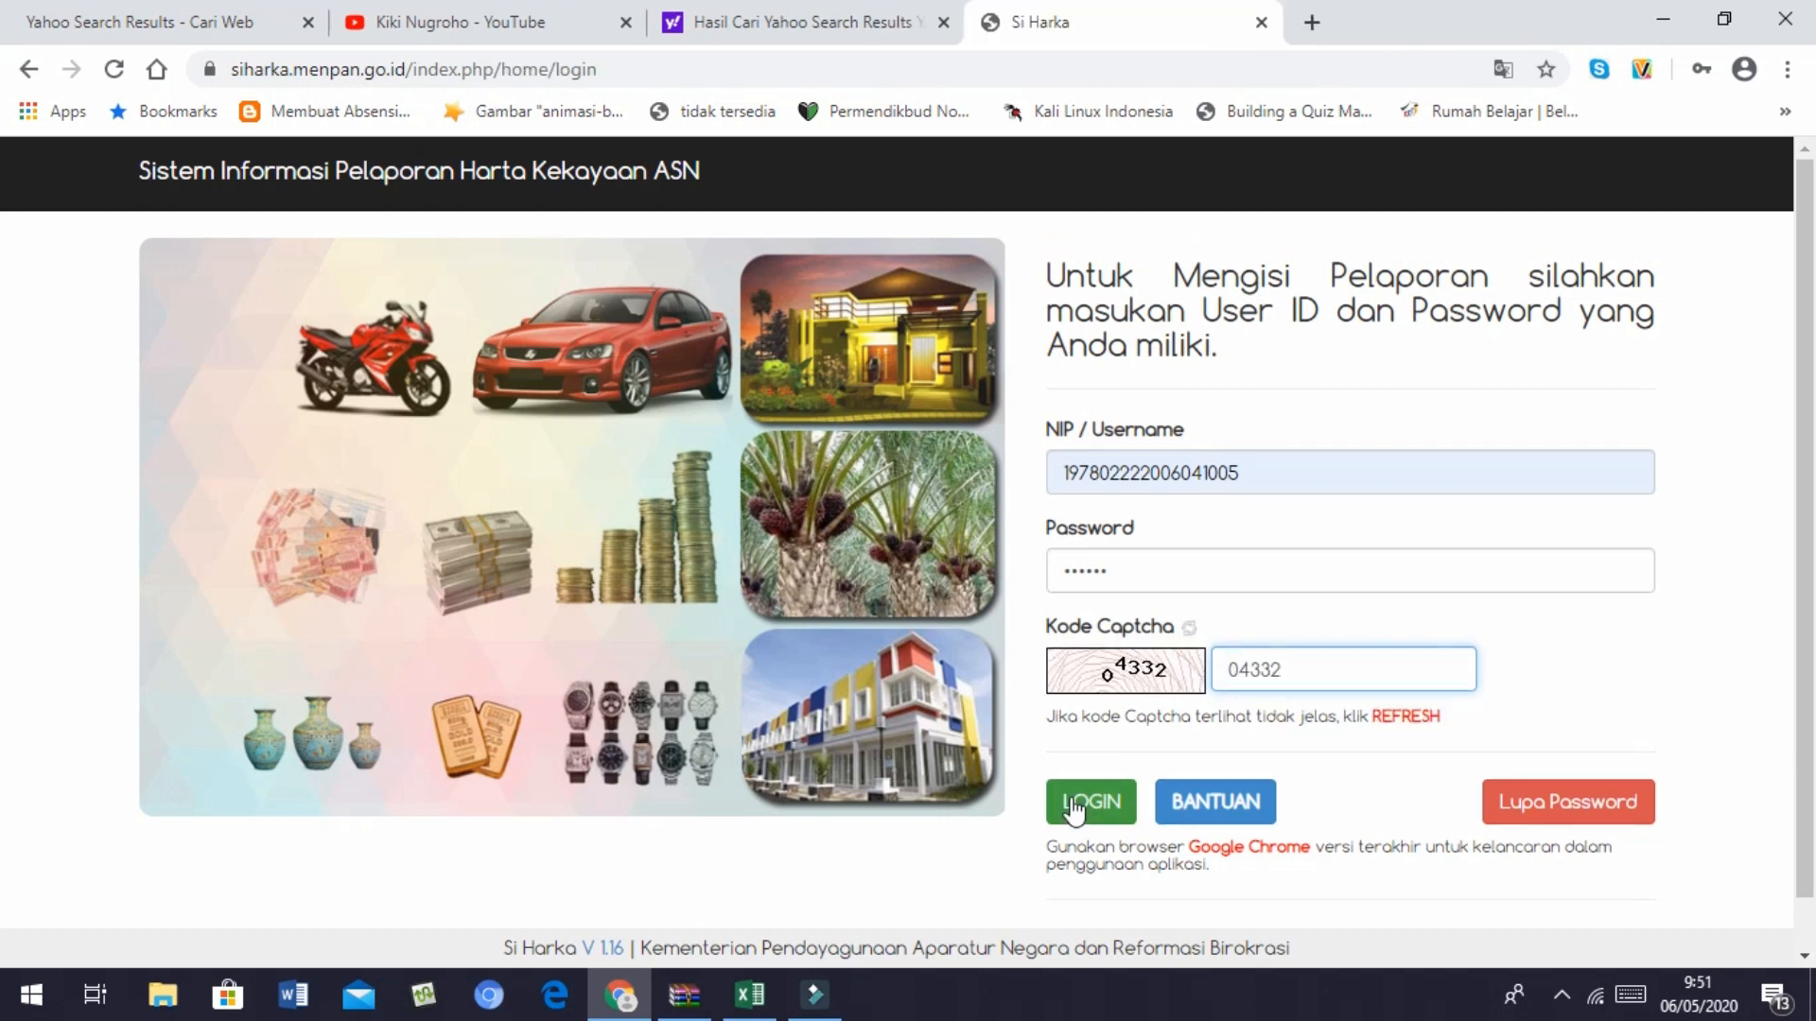
left_click(1073, 805)
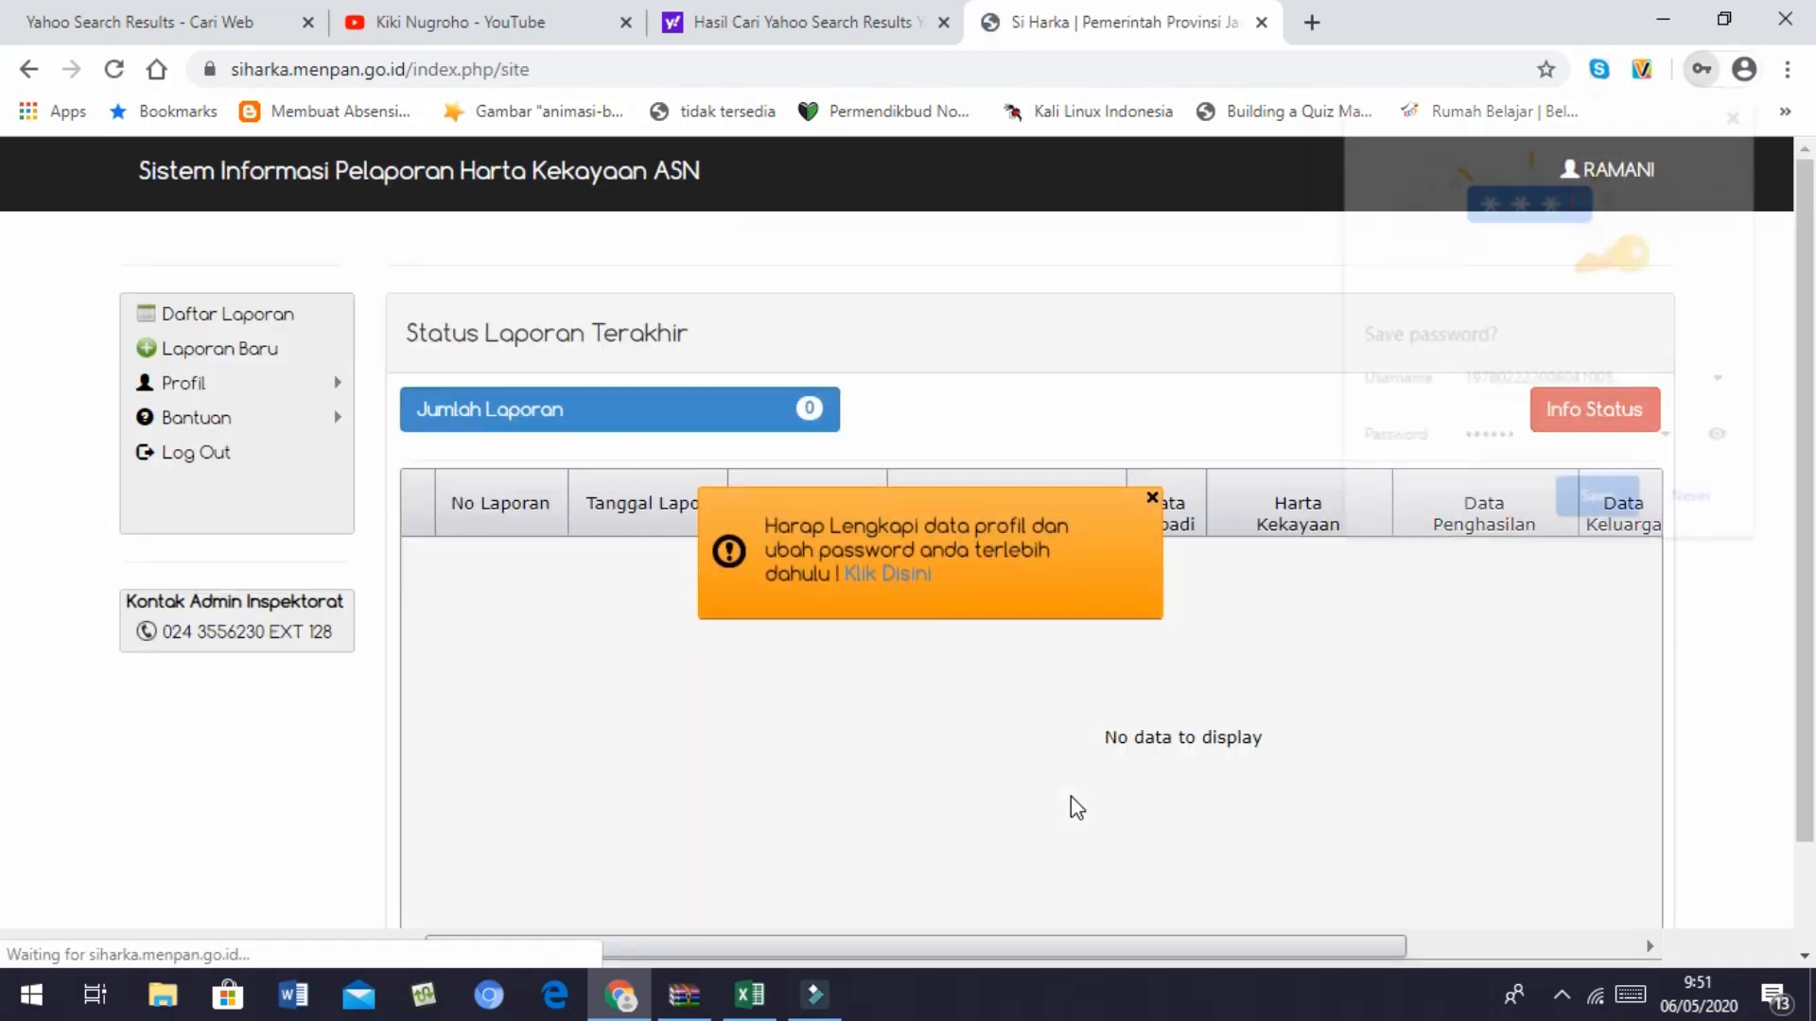
left_click(1702, 507)
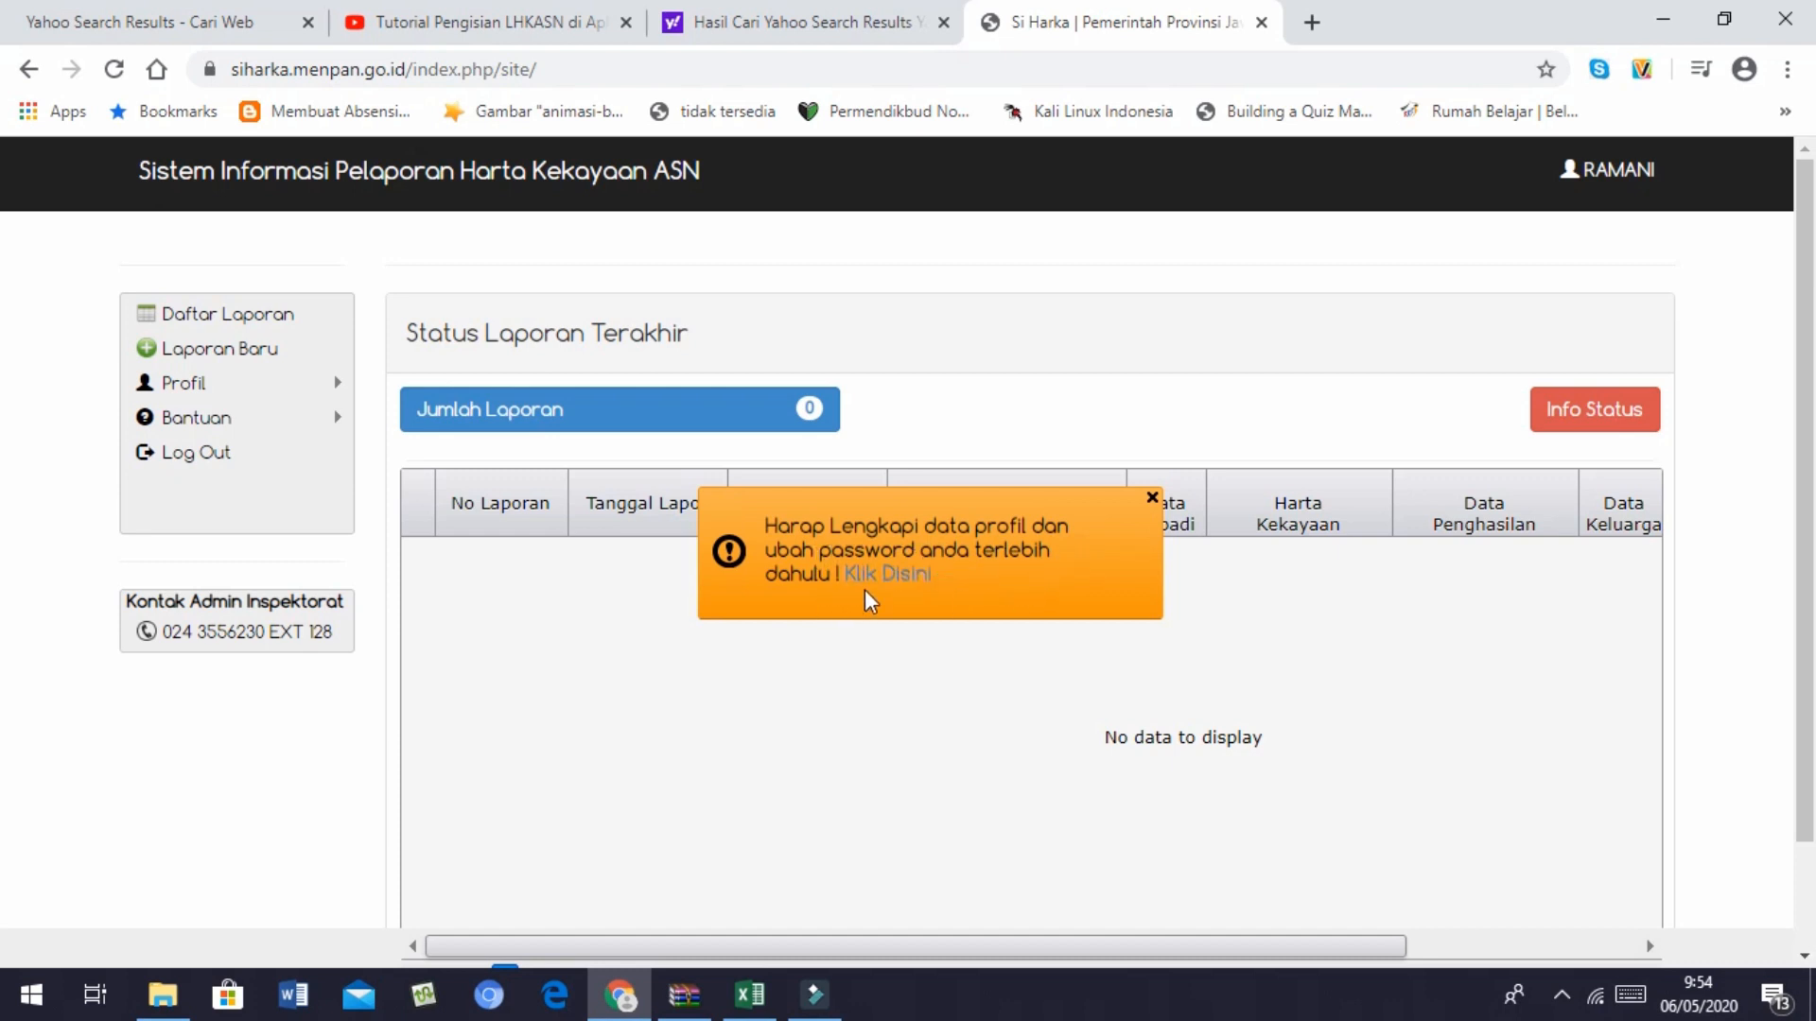
Open the profile editing form from the completion notice and review the name, title, birth, email and work unit fields
left_click(888, 575)
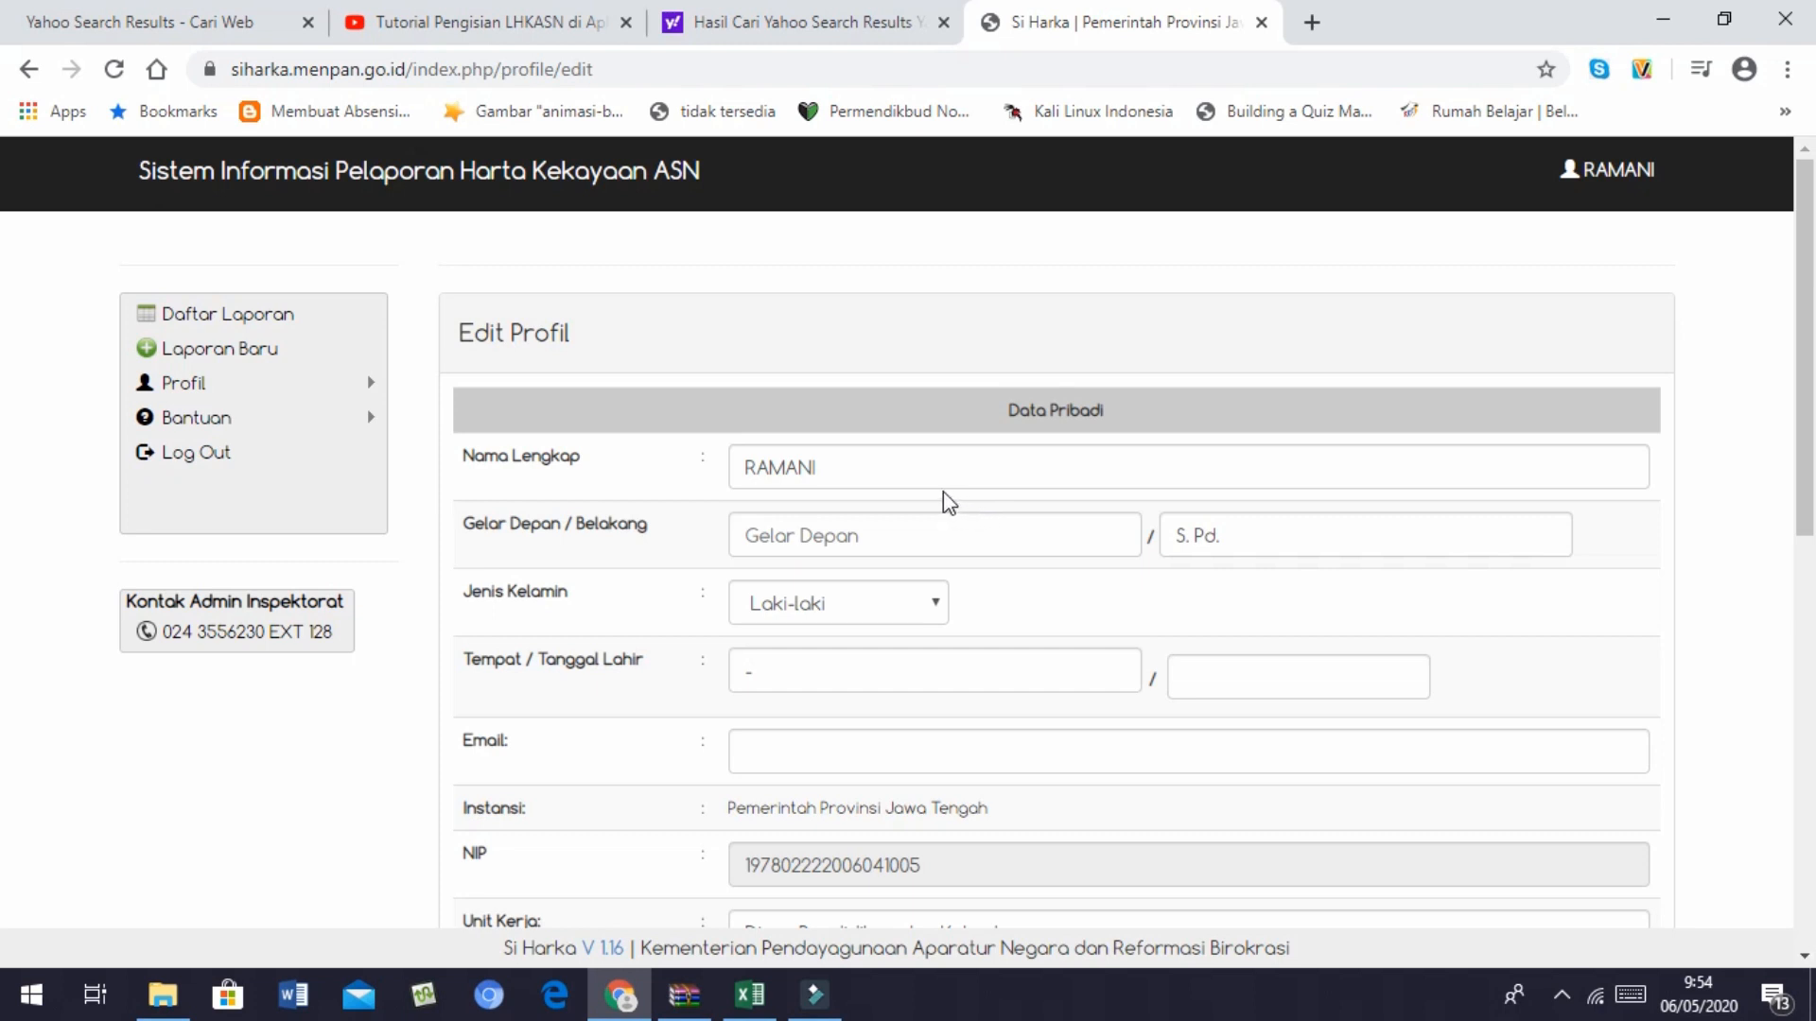
left_click(898, 473)
left_click(940, 532)
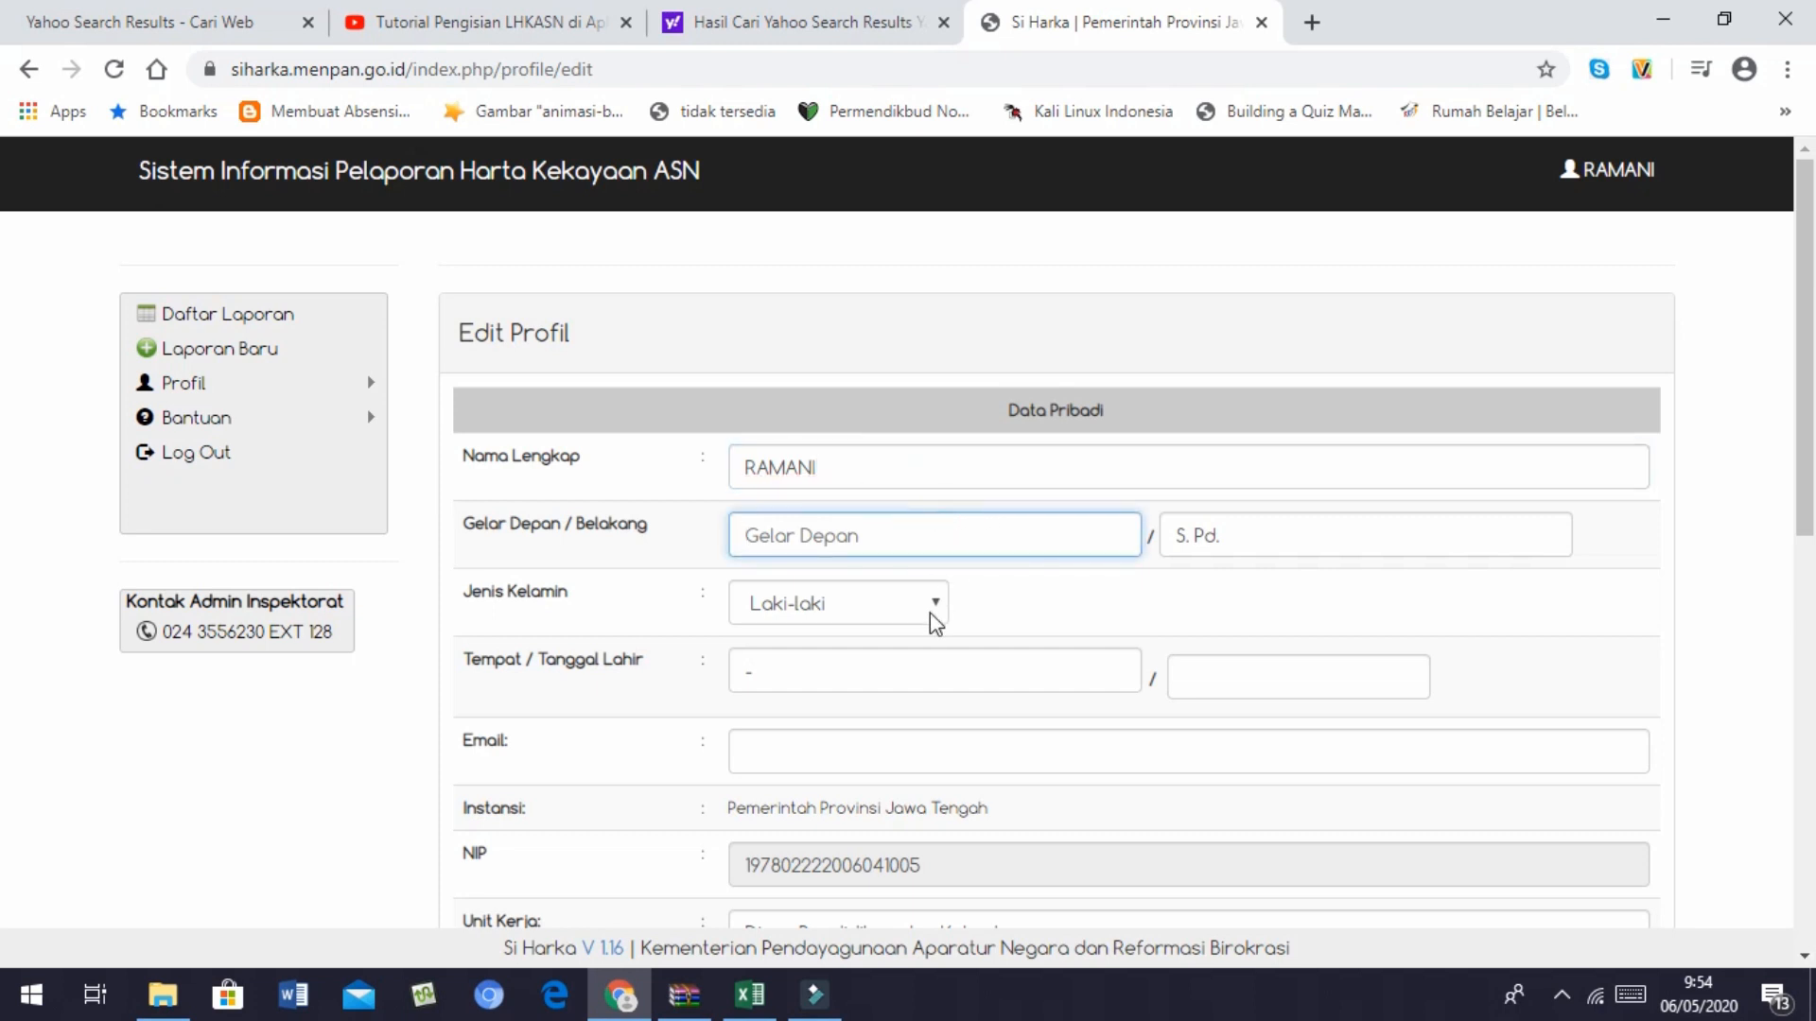
left_click(937, 672)
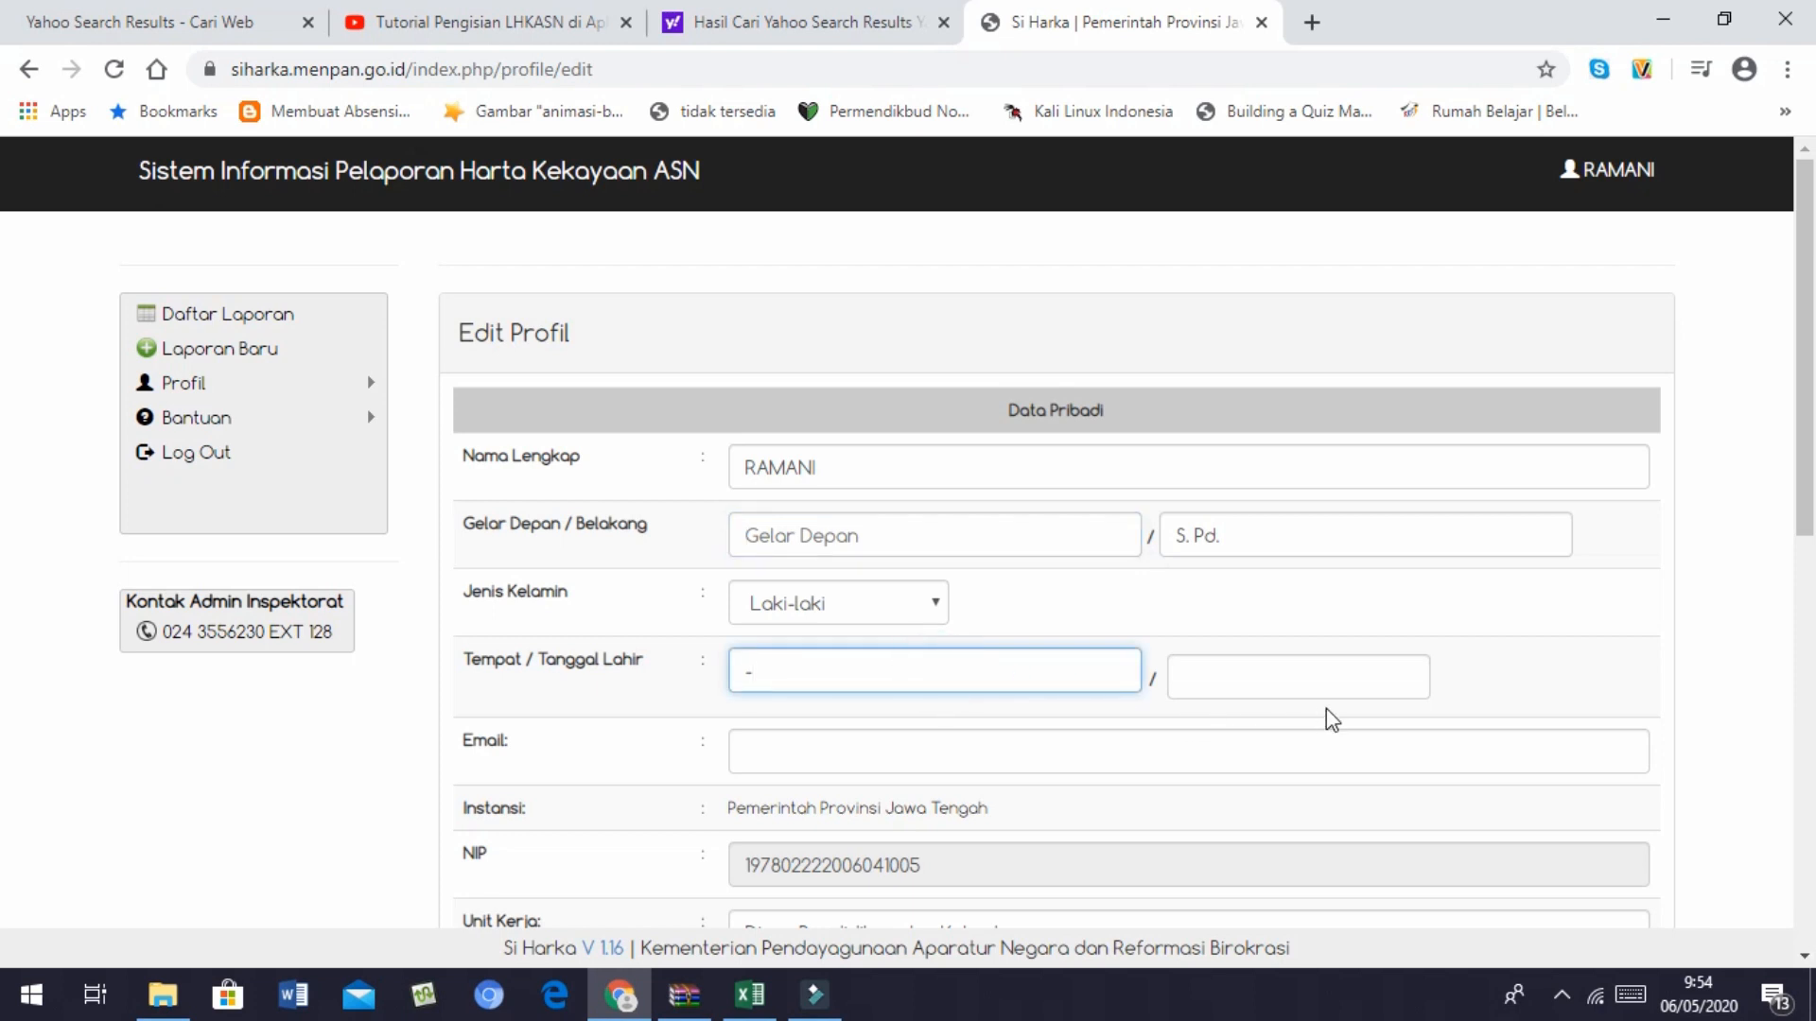
scroll(1329, 719, "down", 1)
scroll(1329, 719, "down", 1)
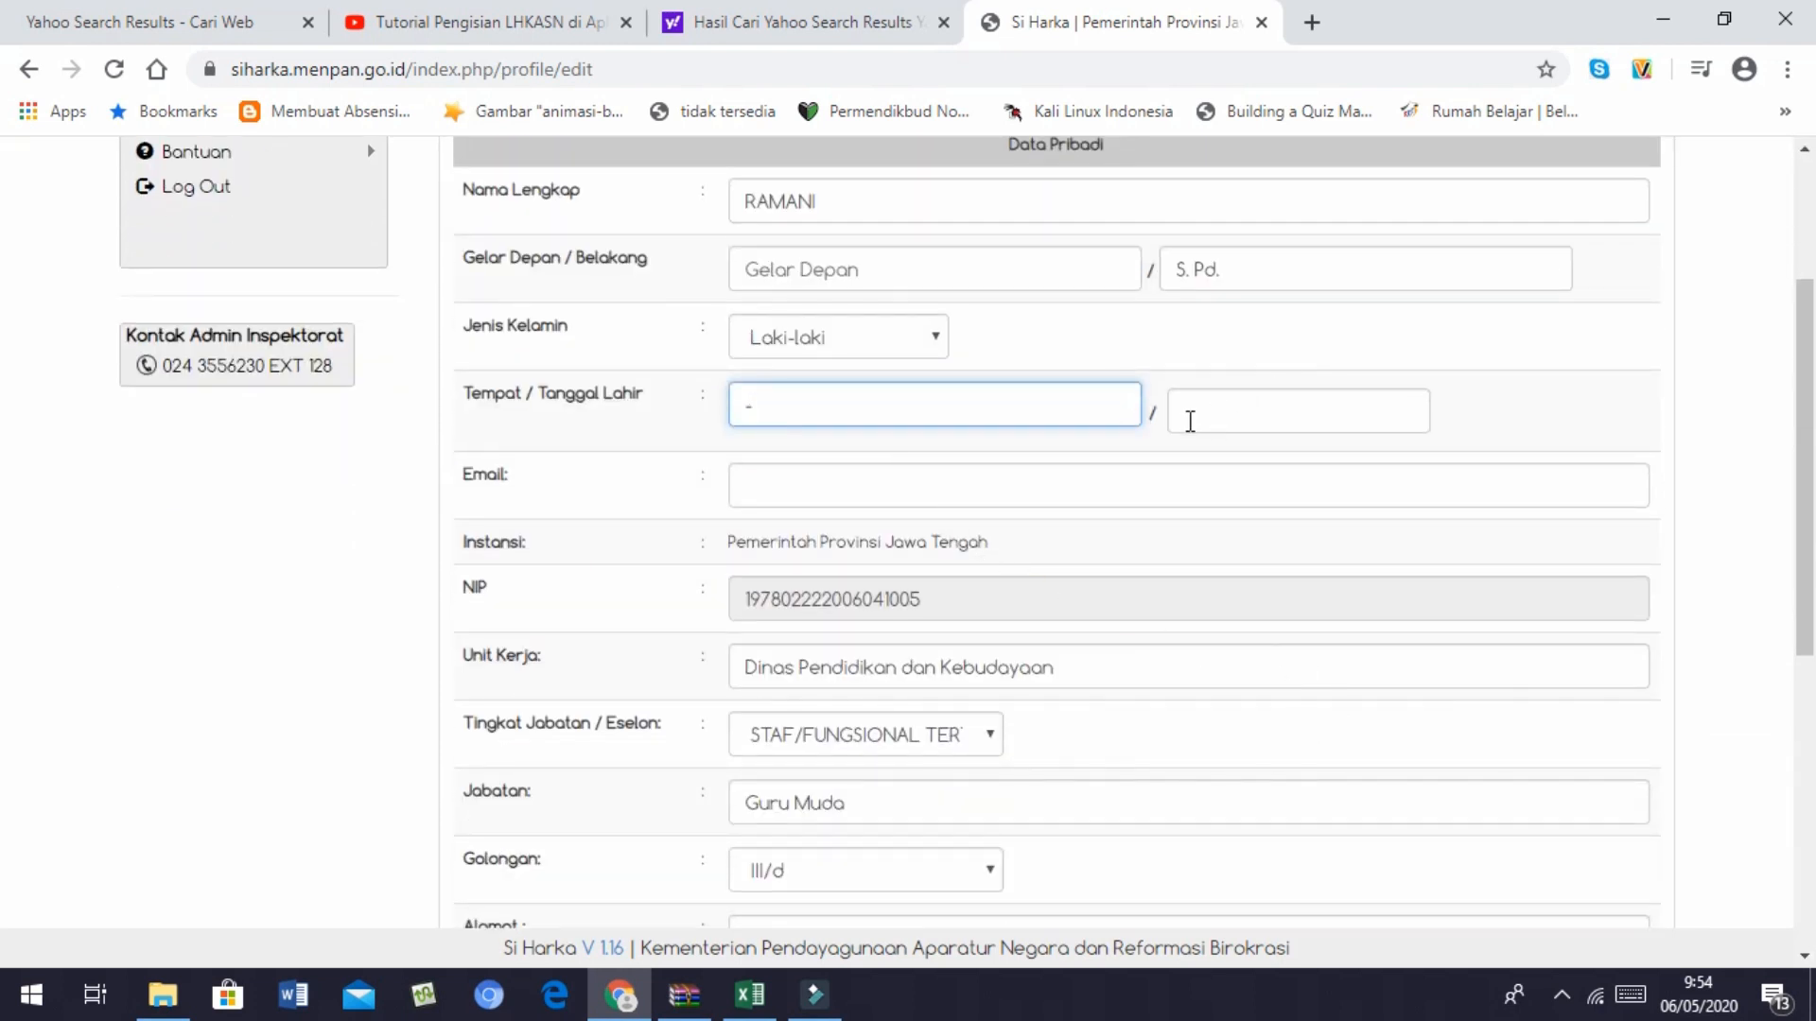
left_click(1192, 409)
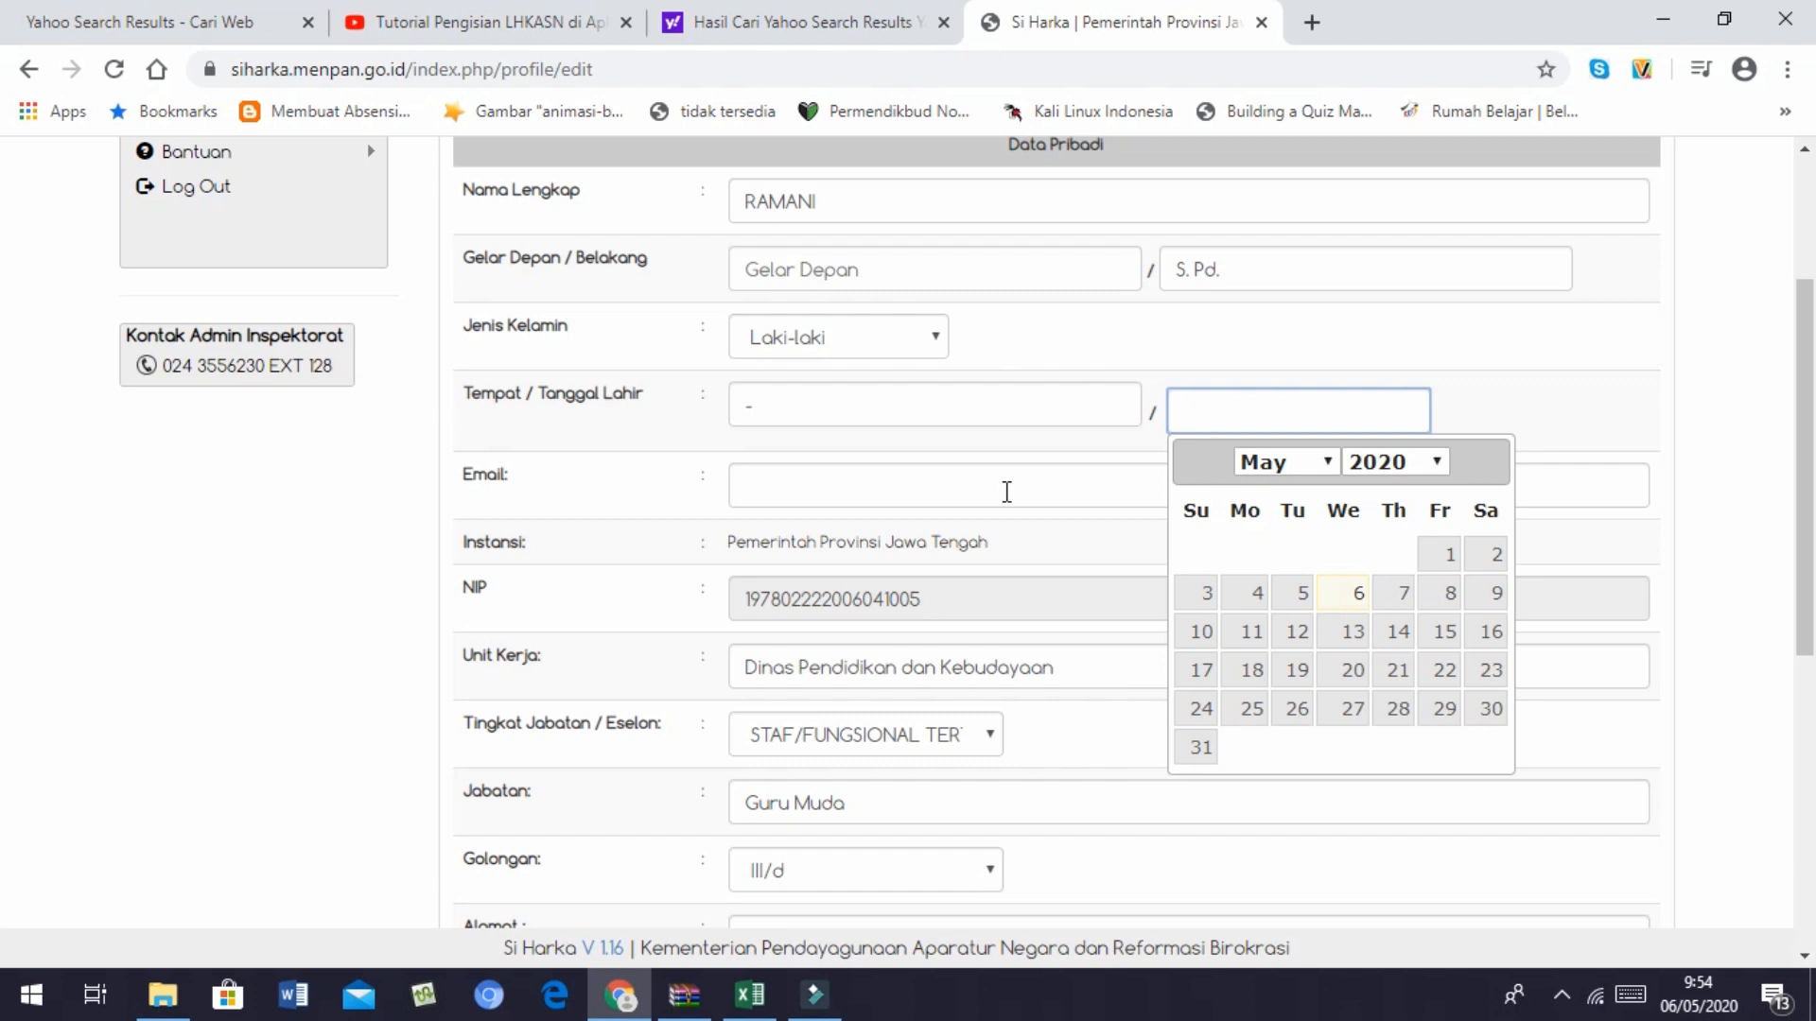
left_click(1006, 491)
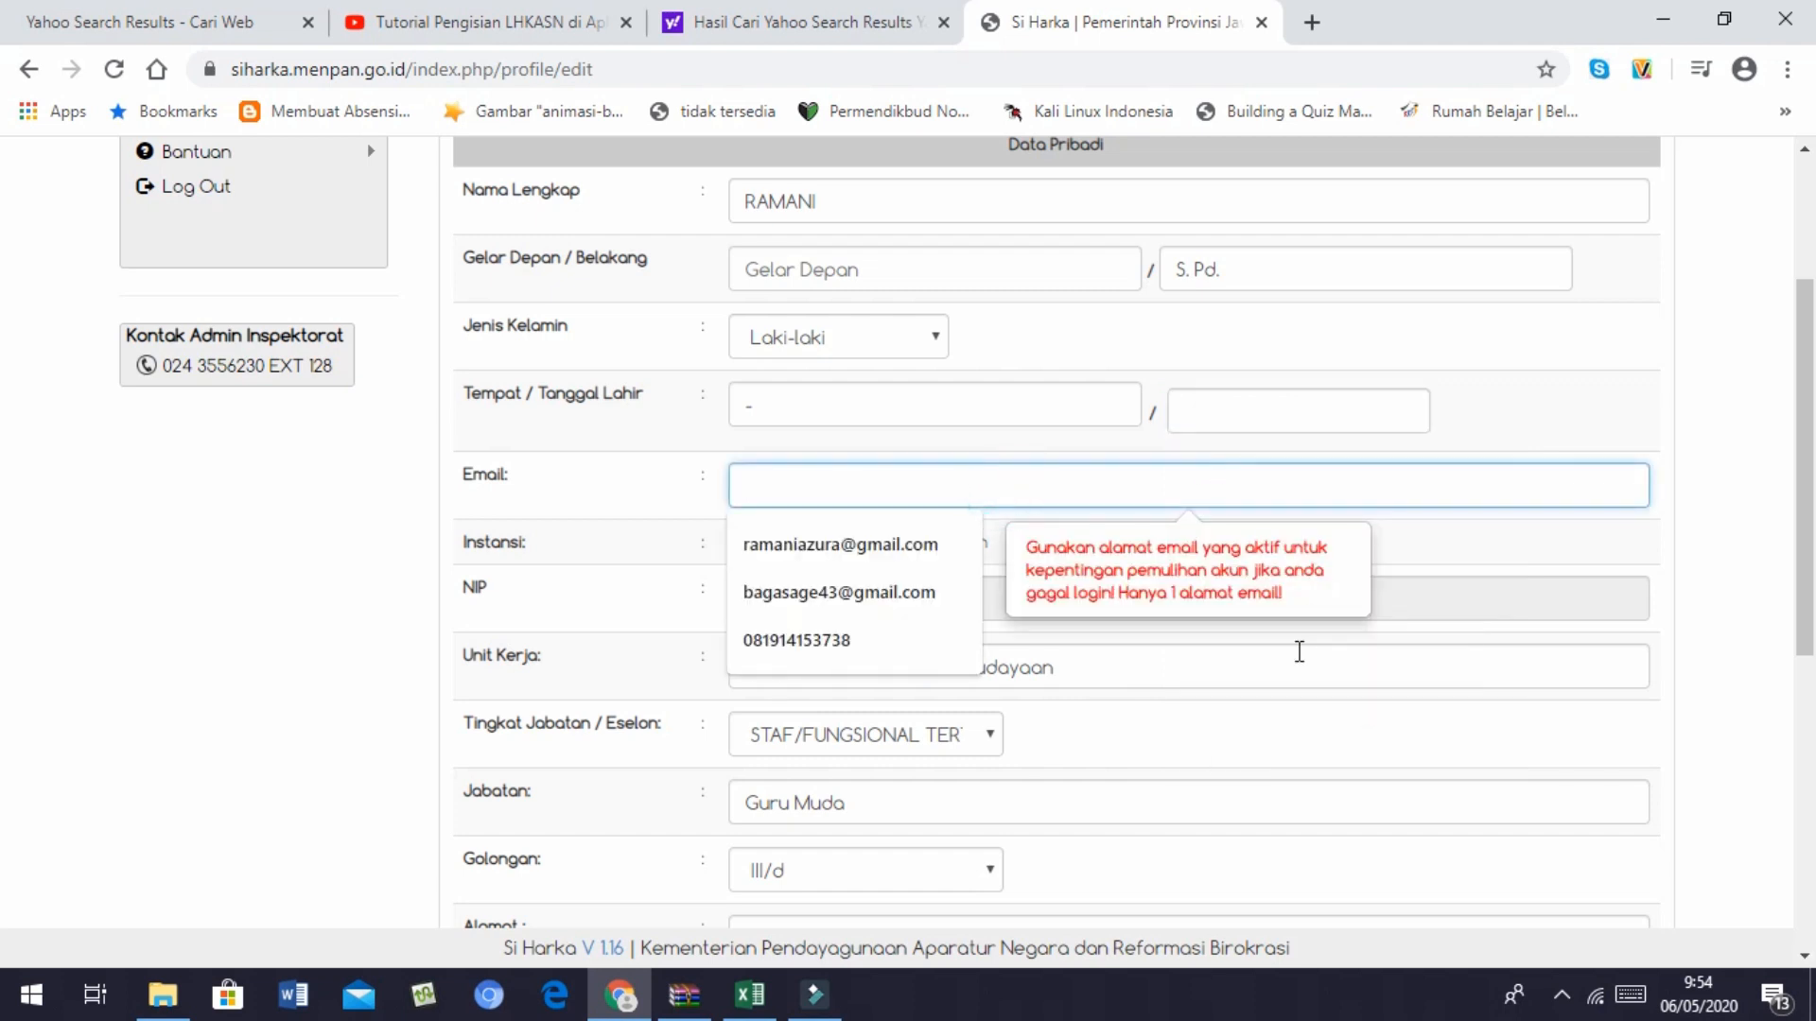
left_click(1204, 651)
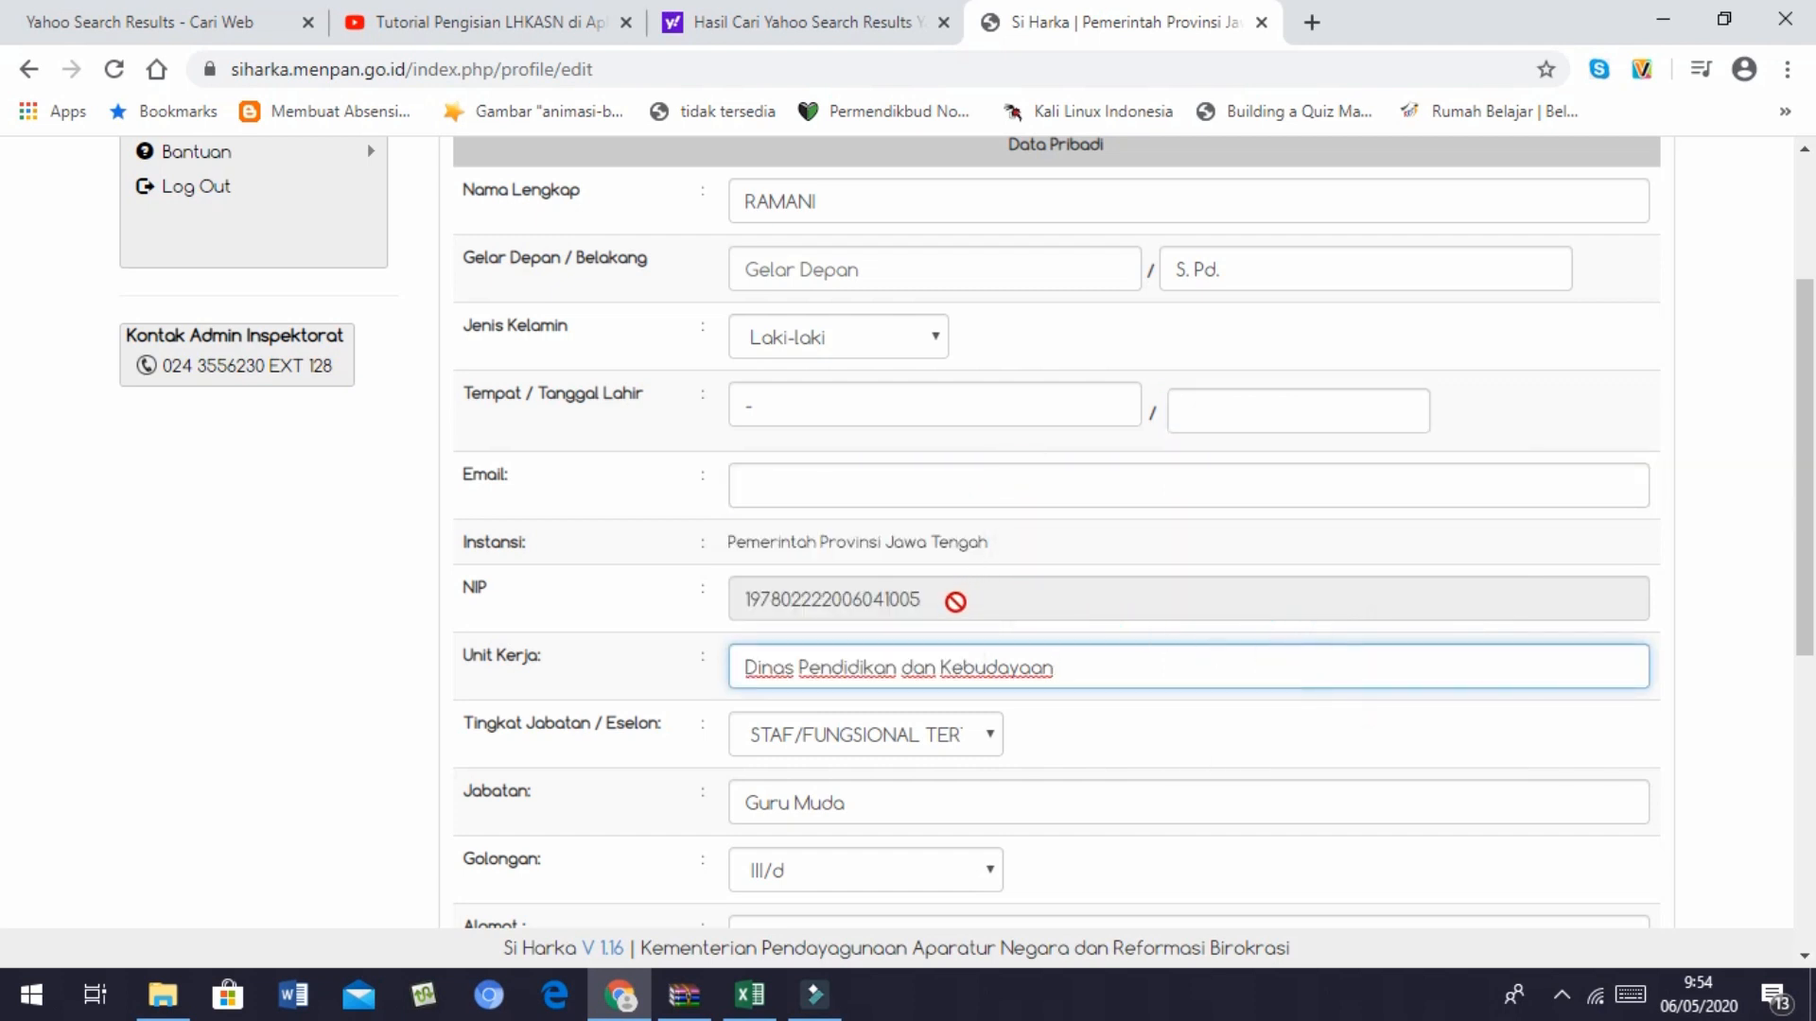
Review the position, rank, address and phone fields of the profile form, together with its new password and confirmation fields
scroll(1102, 709, "down", 2)
scroll(1108, 712, "down", 1)
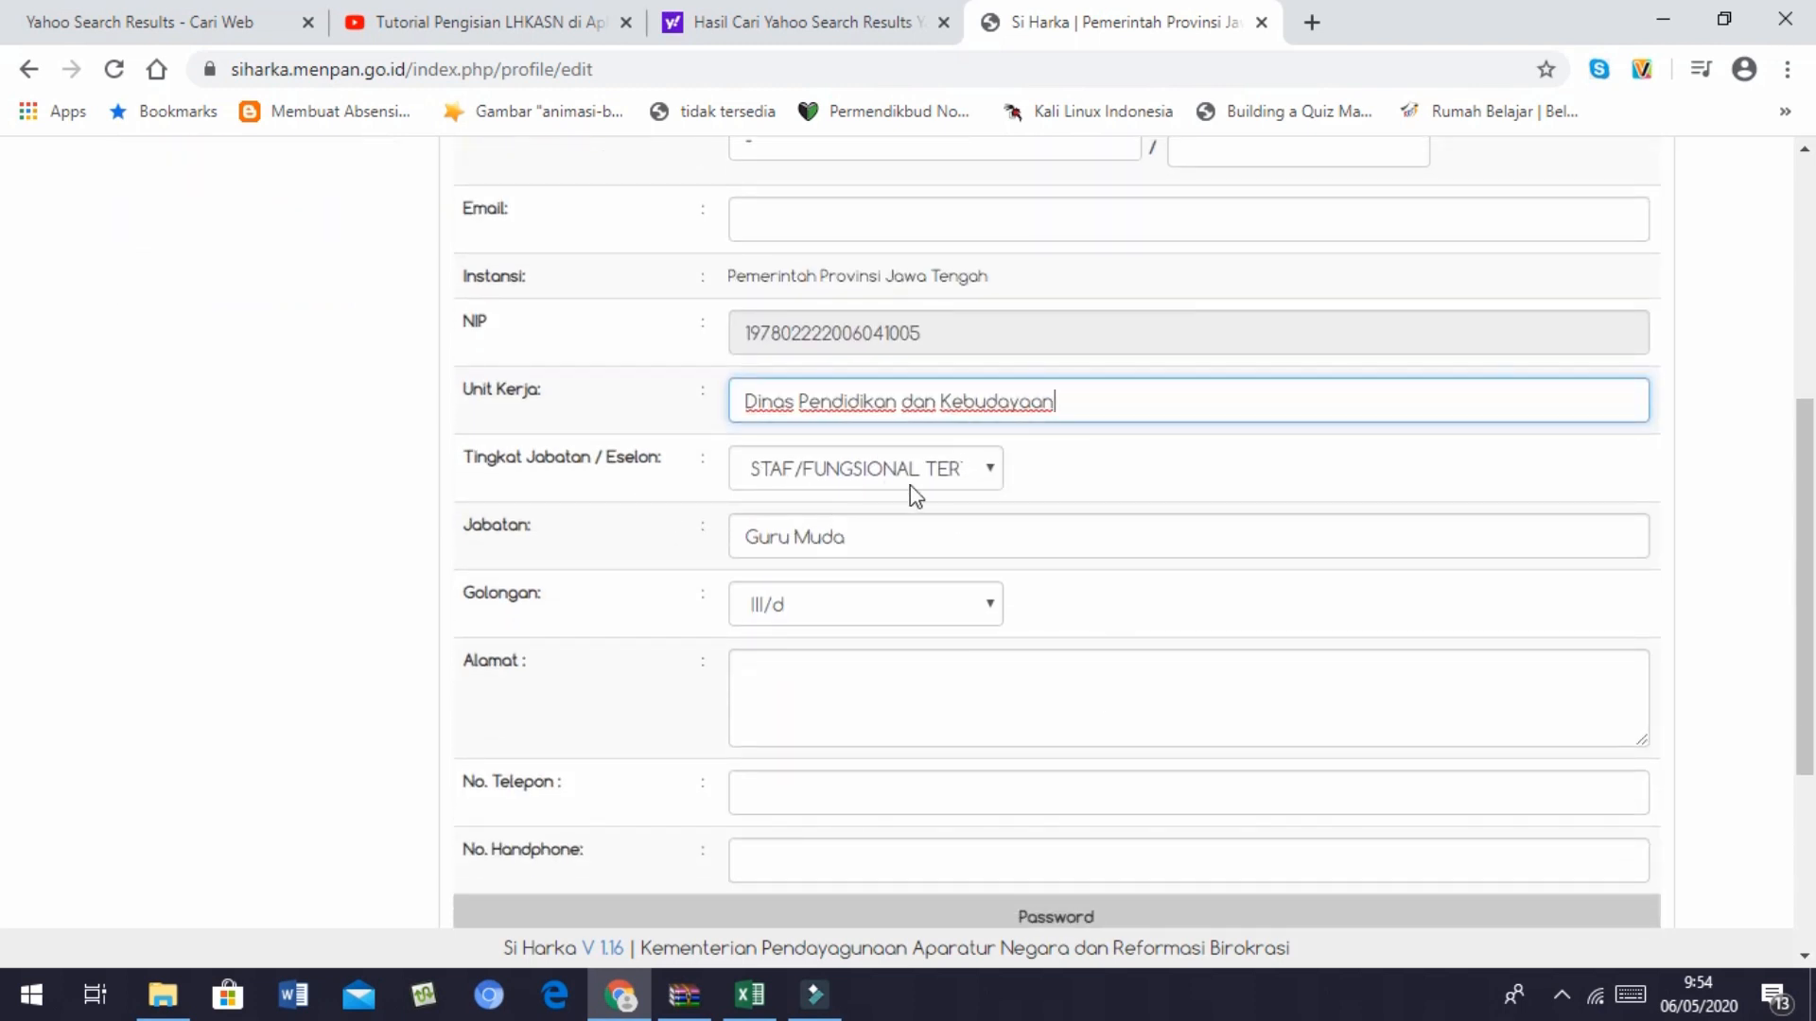
scroll(936, 579, "down", 1)
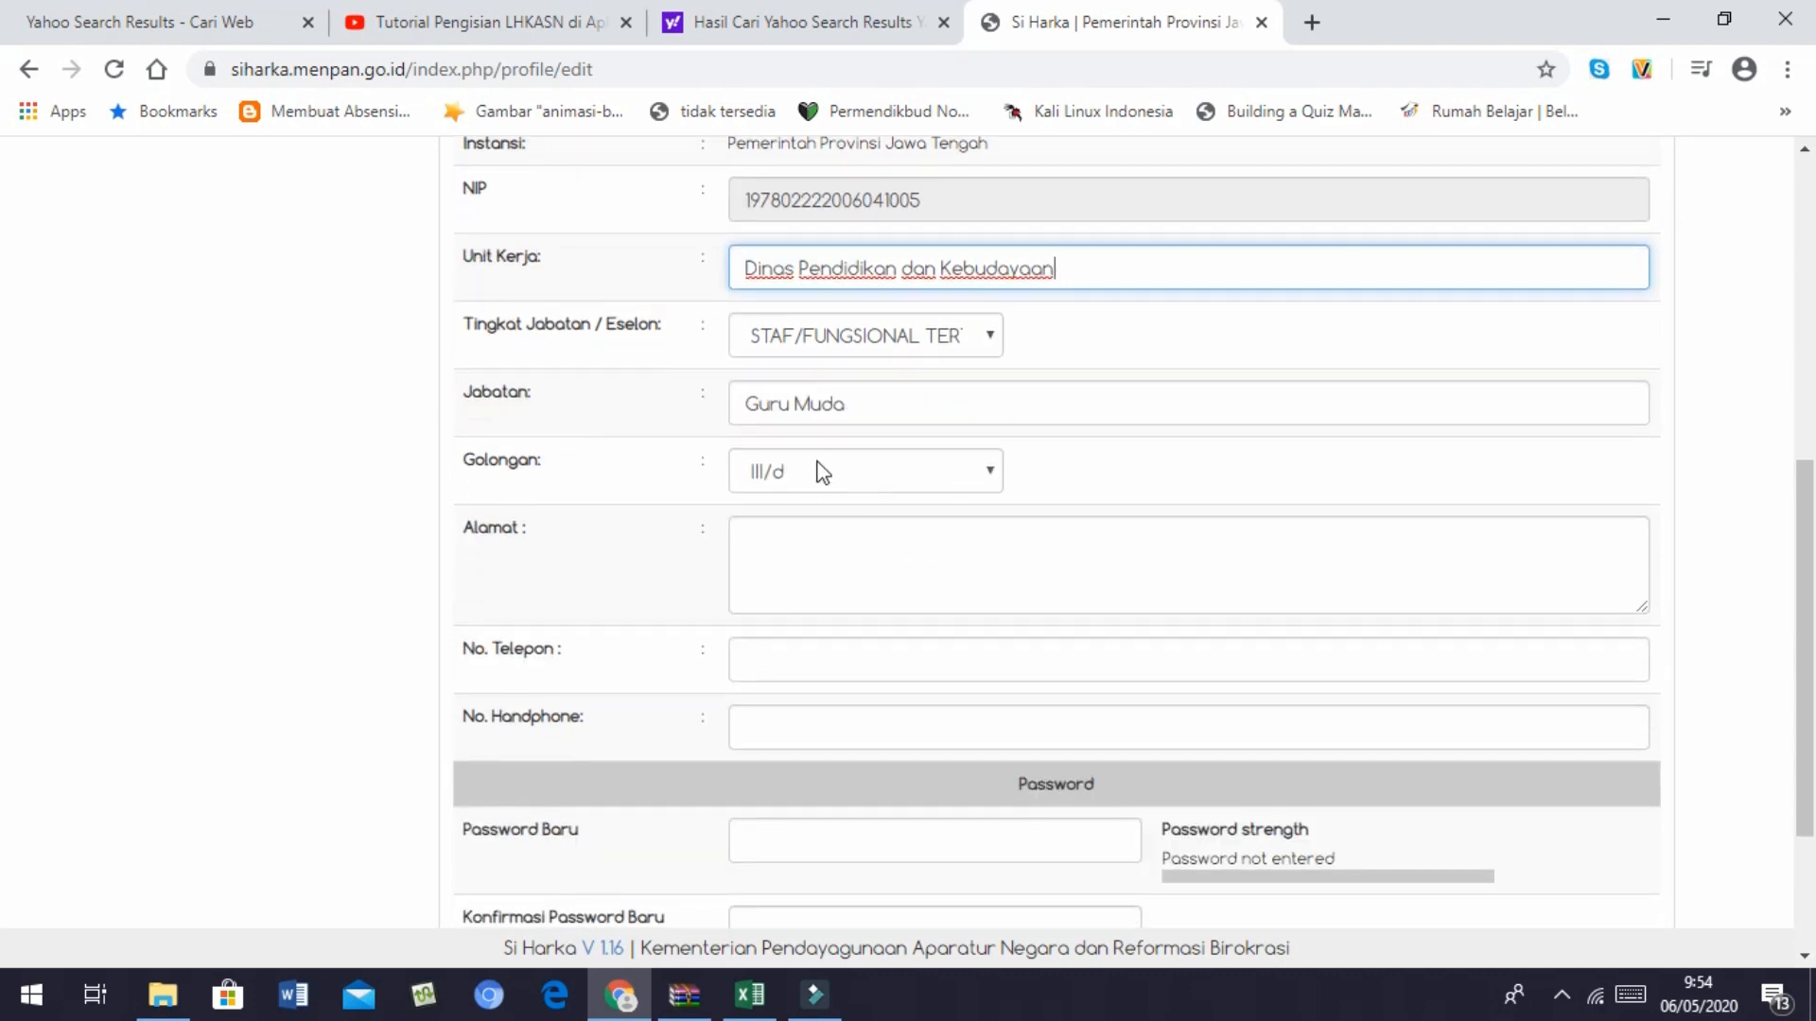
left_click(907, 543)
left_click(881, 674)
scroll(1107, 607, "down", 2)
scroll(1107, 607, "down", 1)
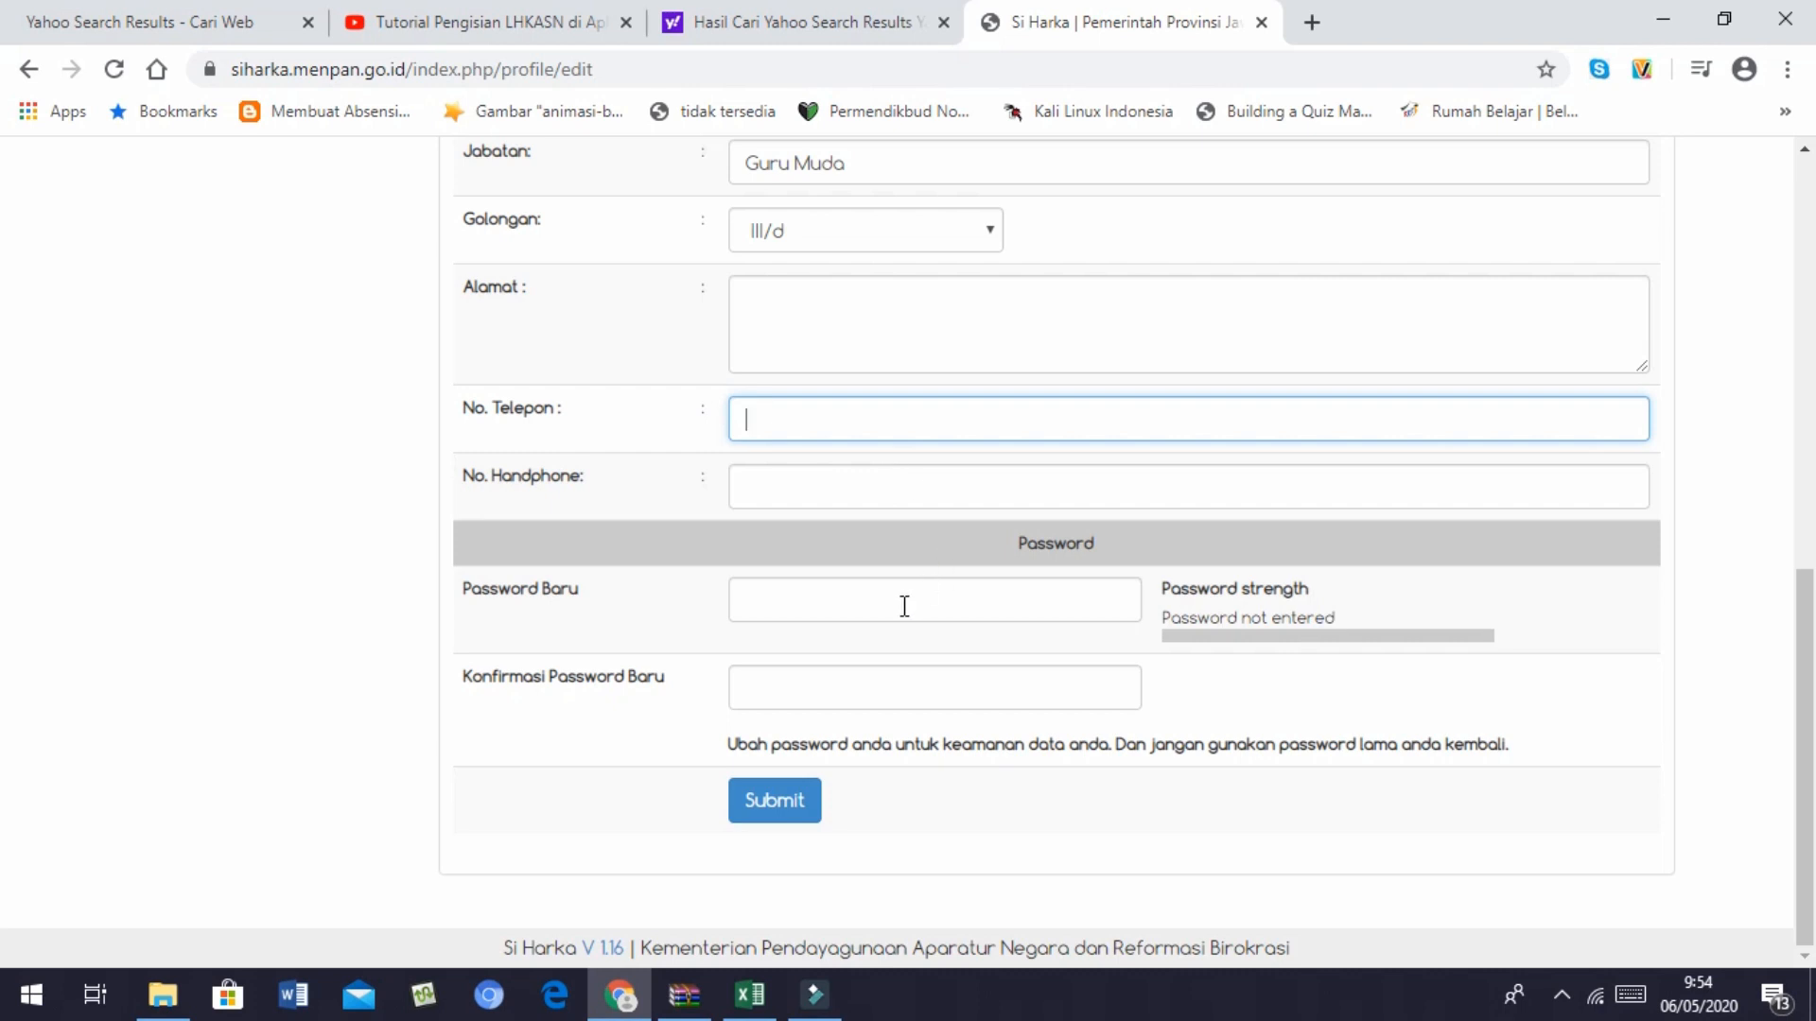
left_click(800, 604)
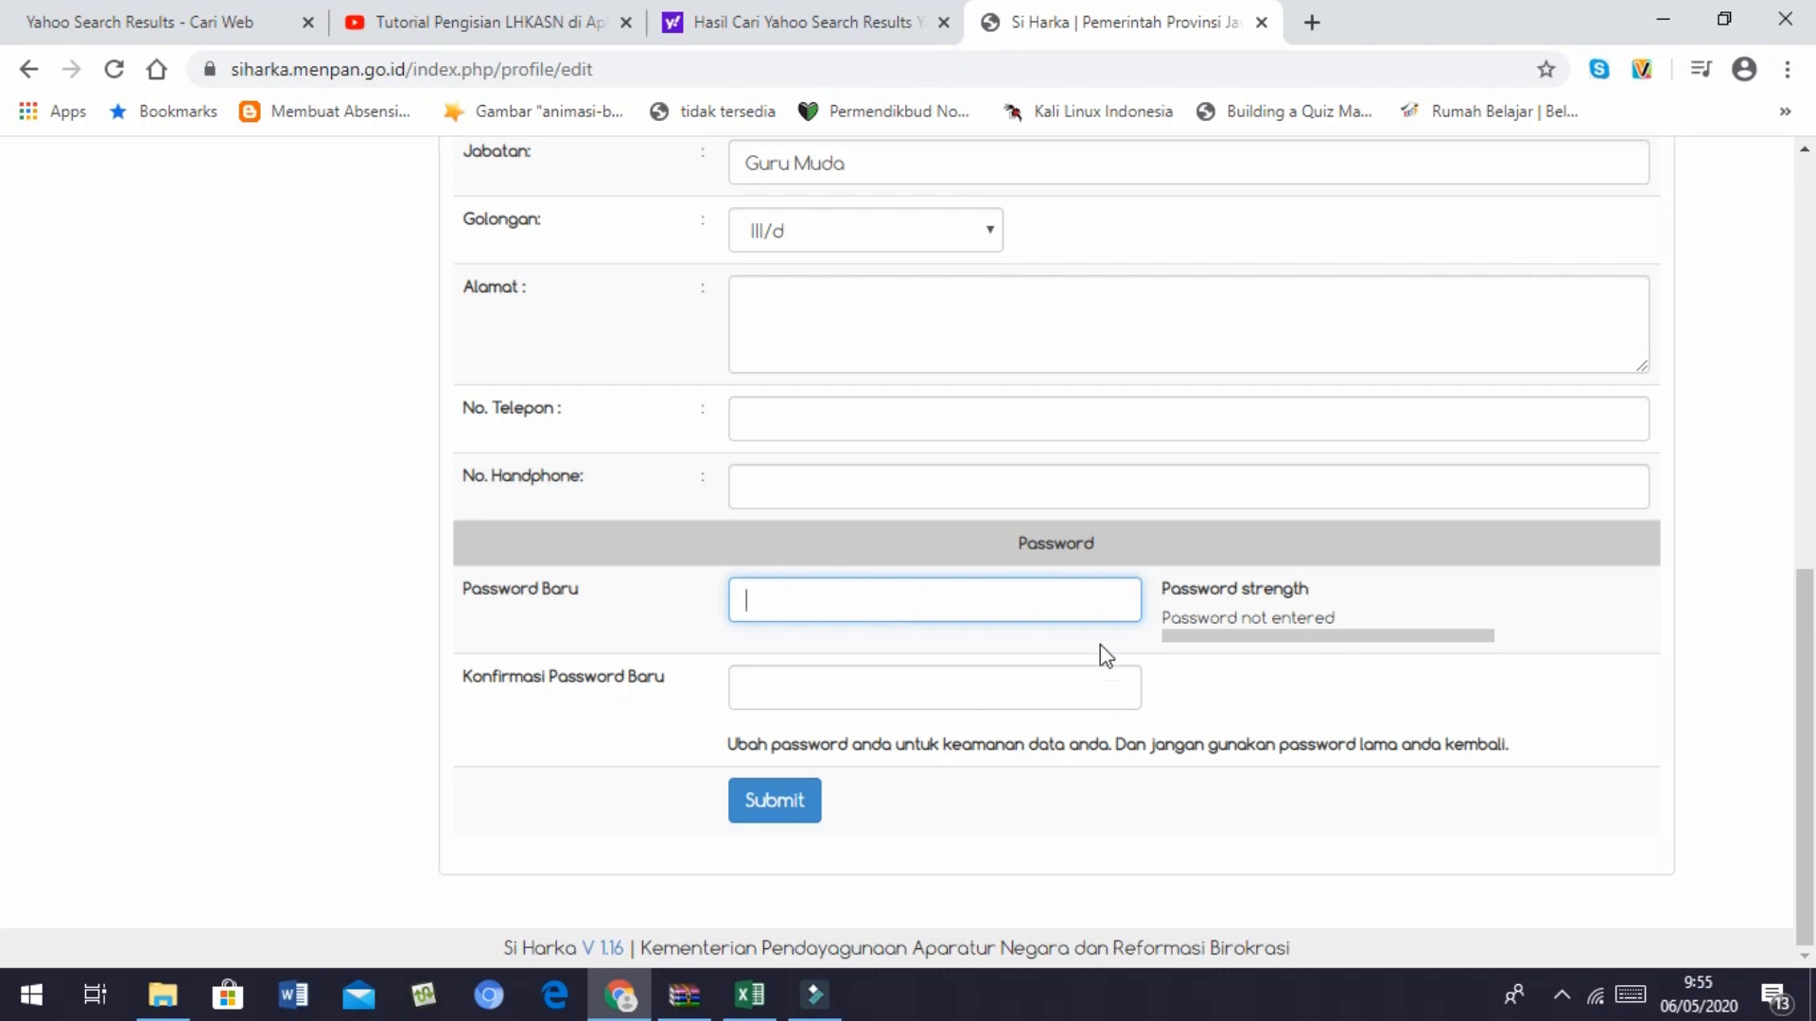
left_click(736, 689)
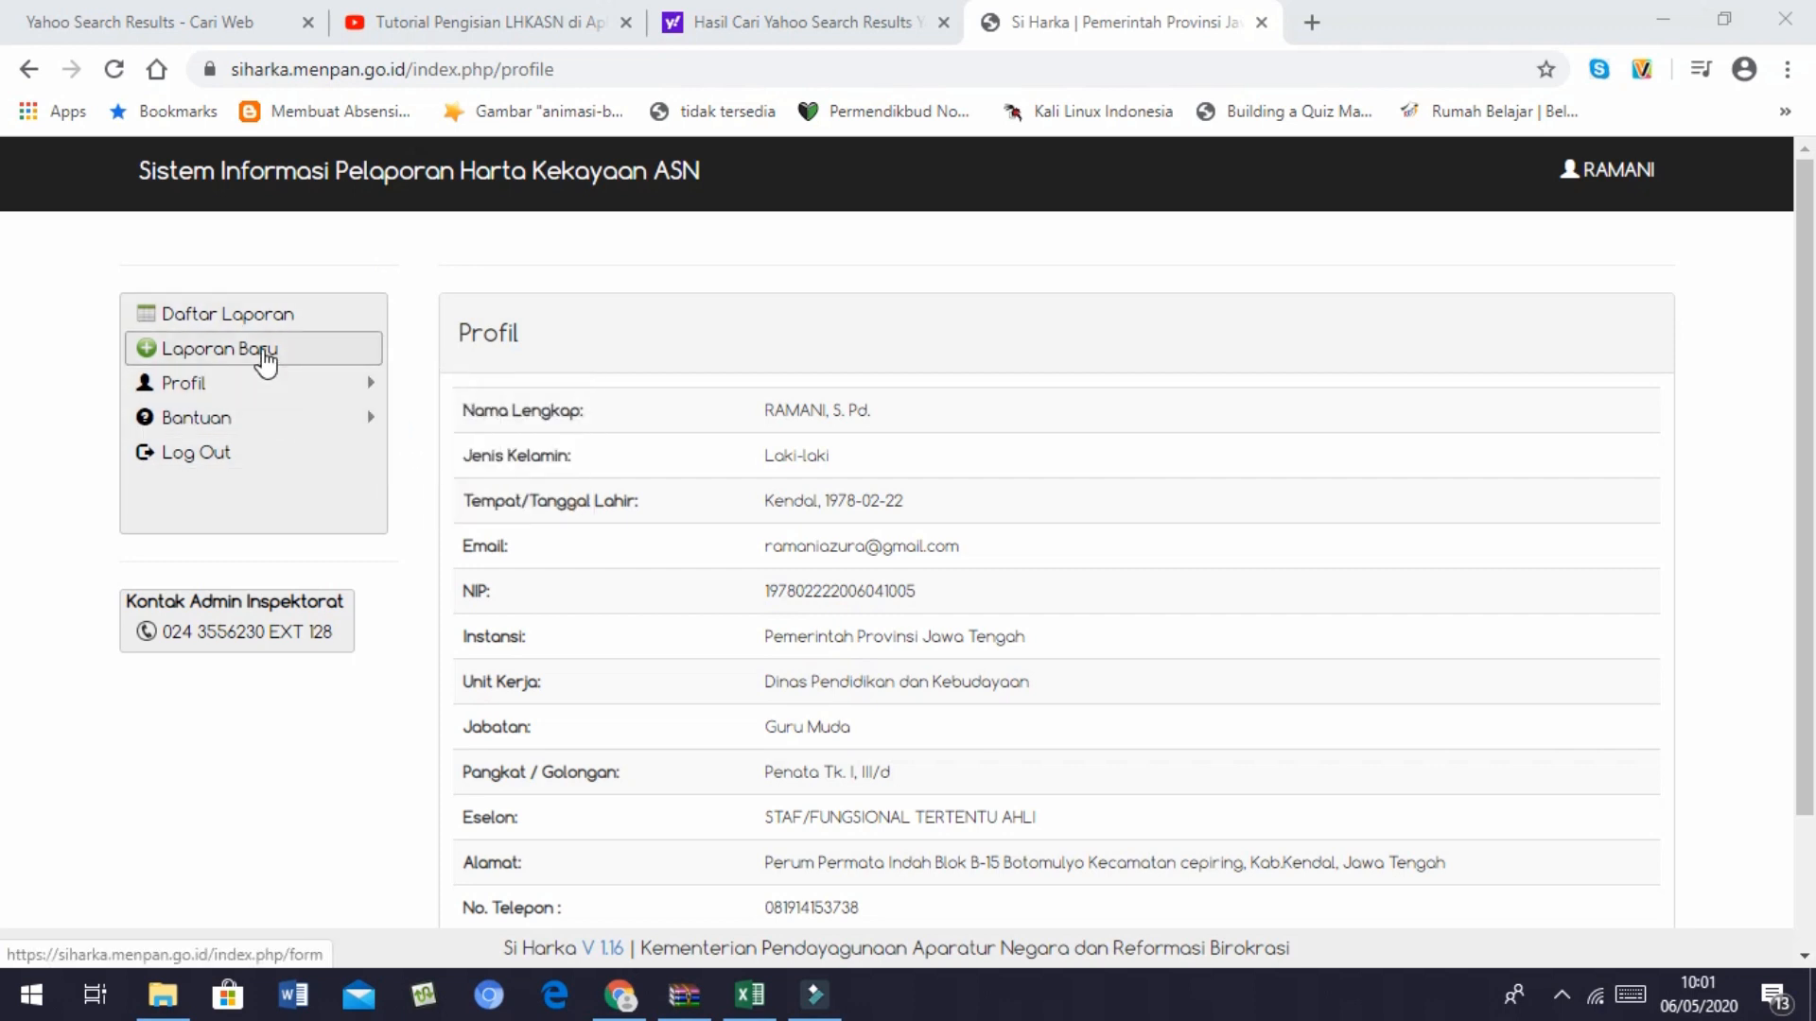
Start a new report and try to go from Data Pribadi to the Data Keluarga section
left_click(265, 352)
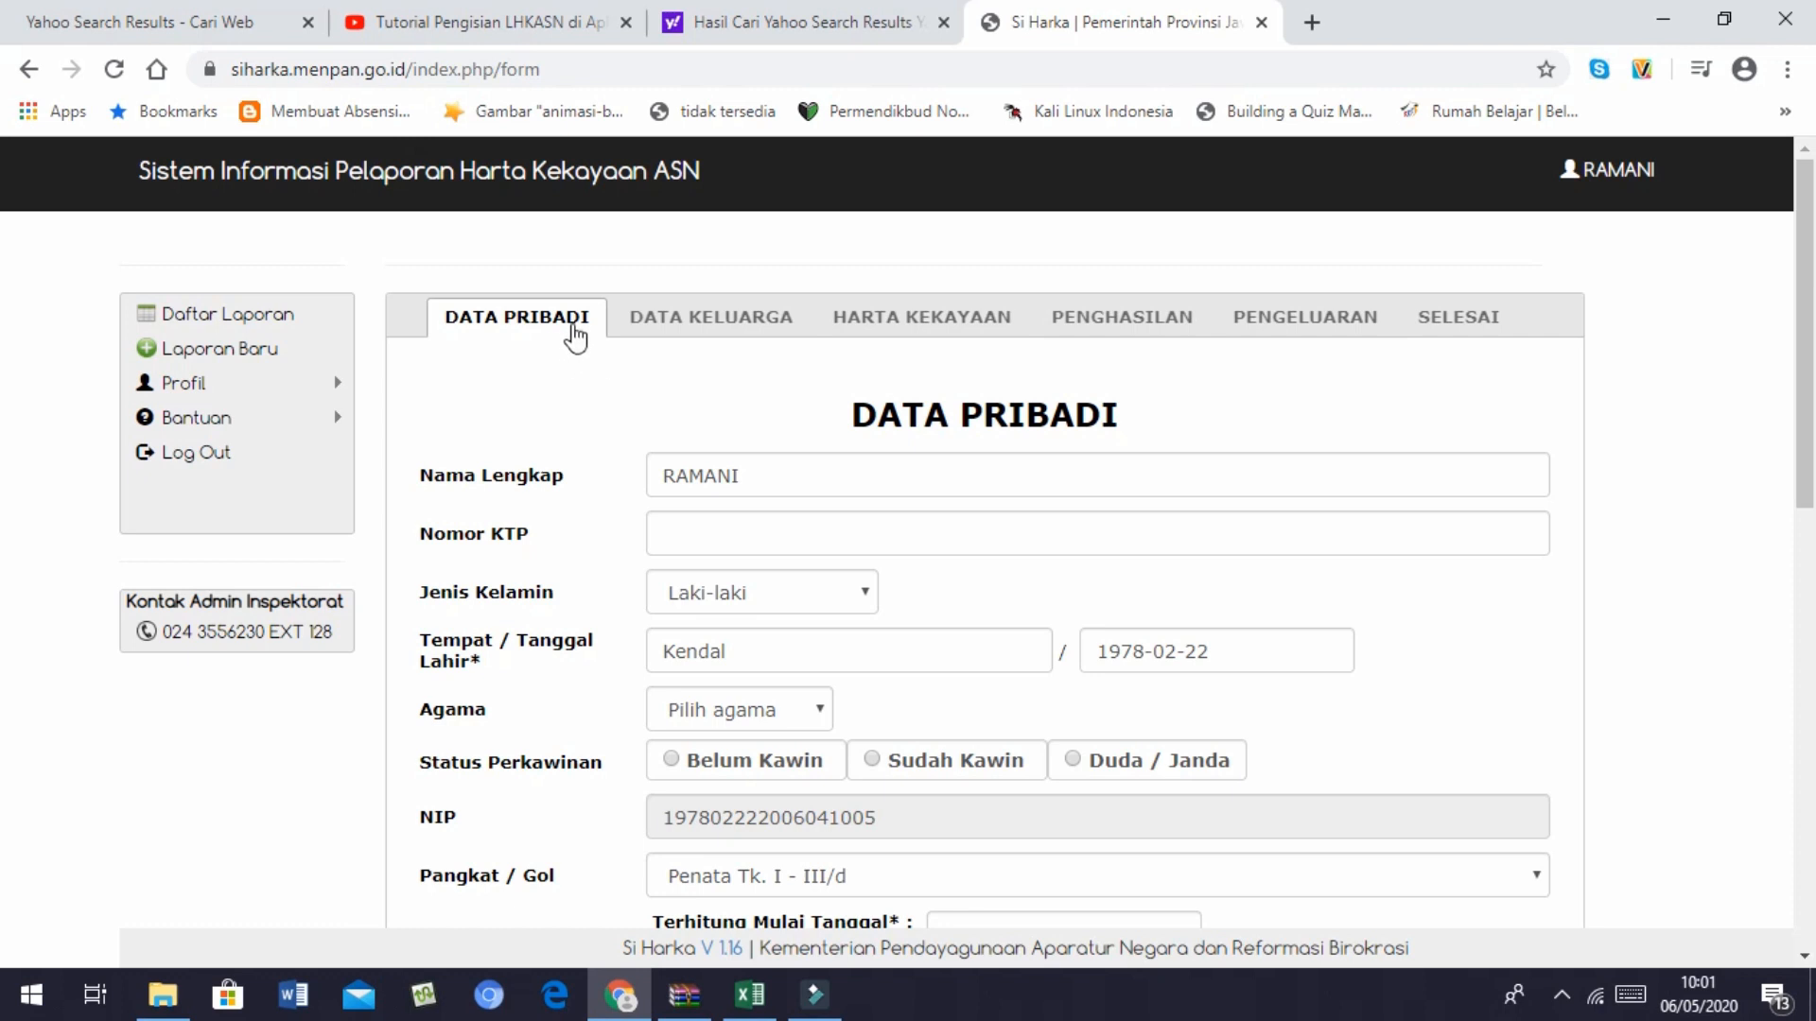
left_click(709, 323)
scroll(1447, 422, "down", 10)
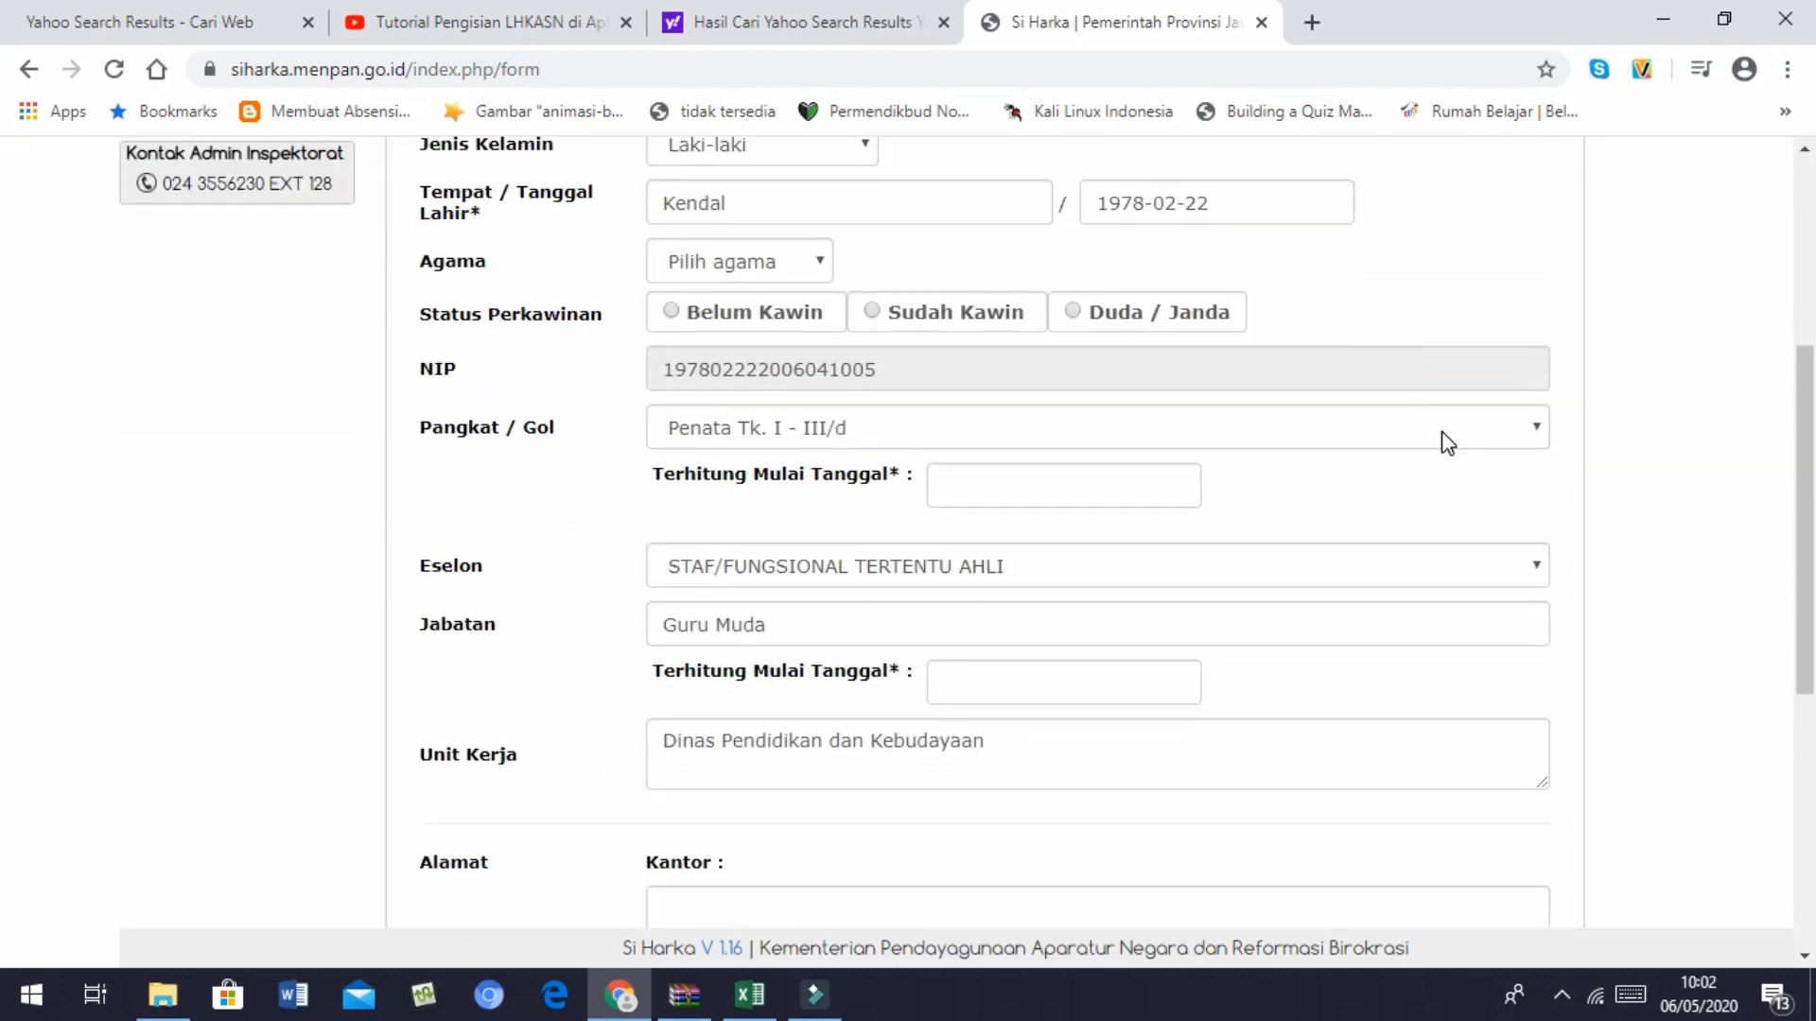
scroll(1439, 437, "up", 10)
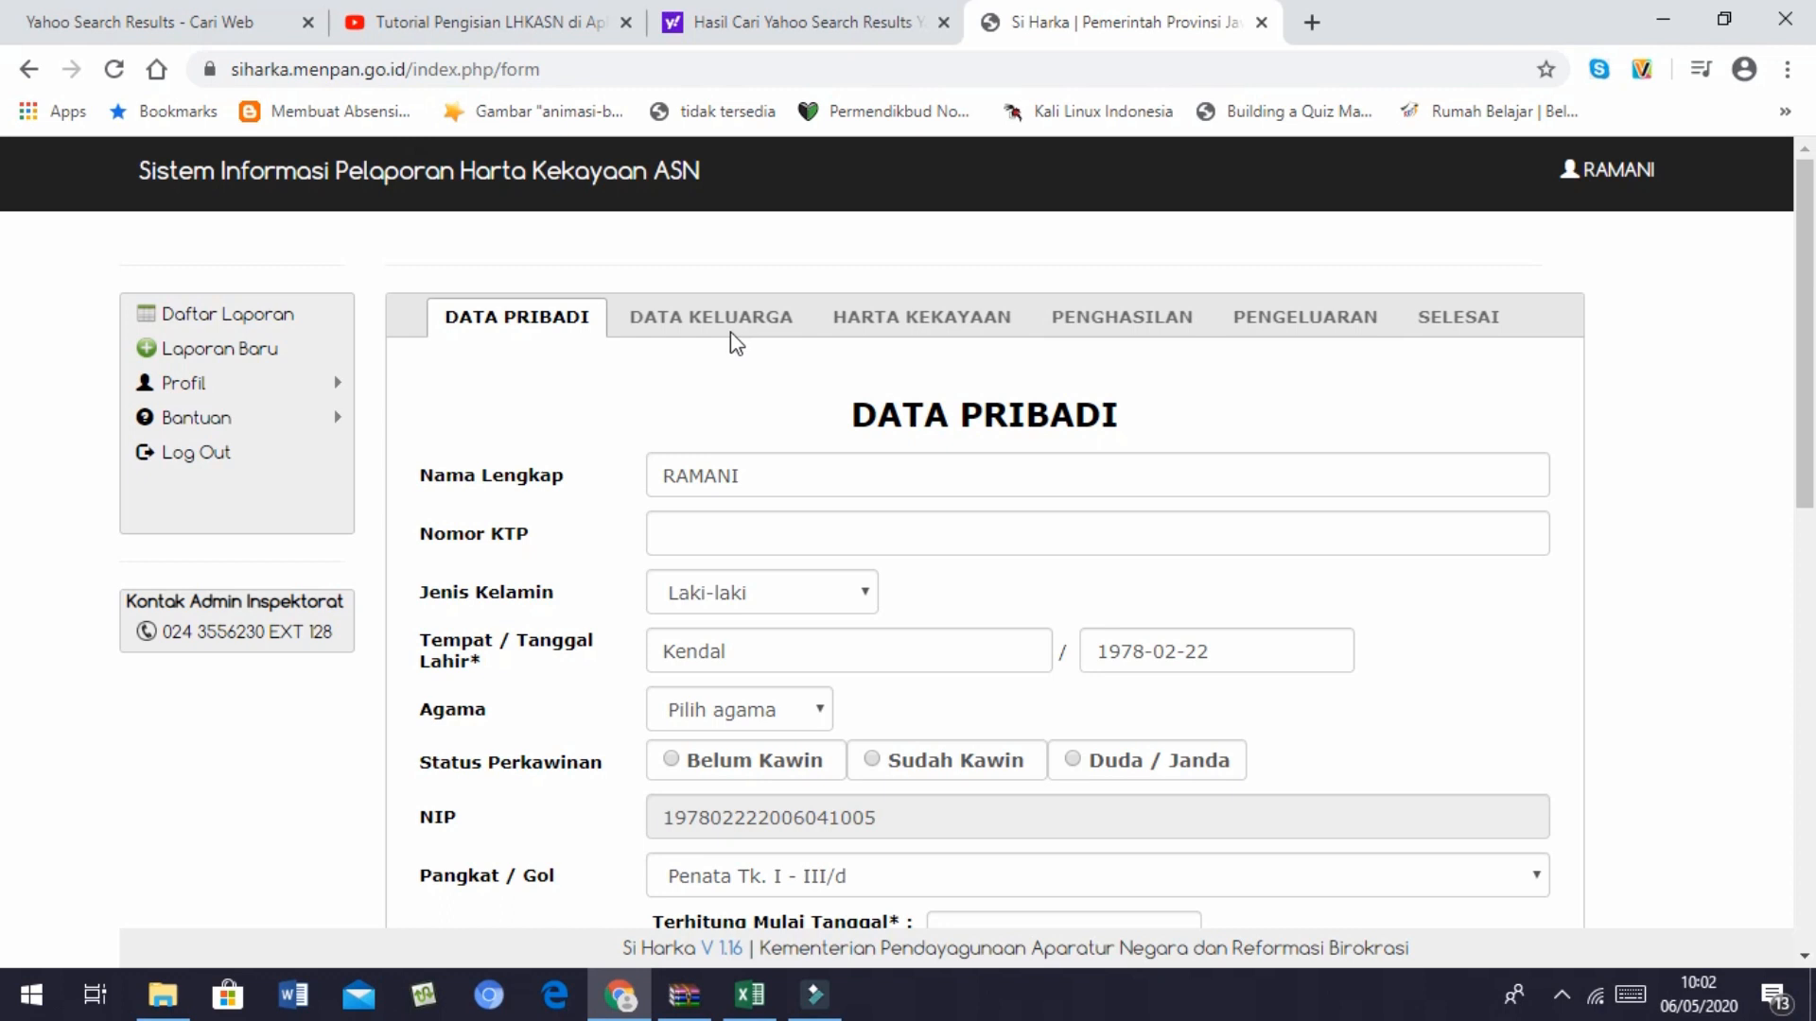
left_click(724, 327)
Examine the Data Pribadi form from the identity fields through rank, position and addresses to the NPWP field
scroll(818, 632, "down", 1)
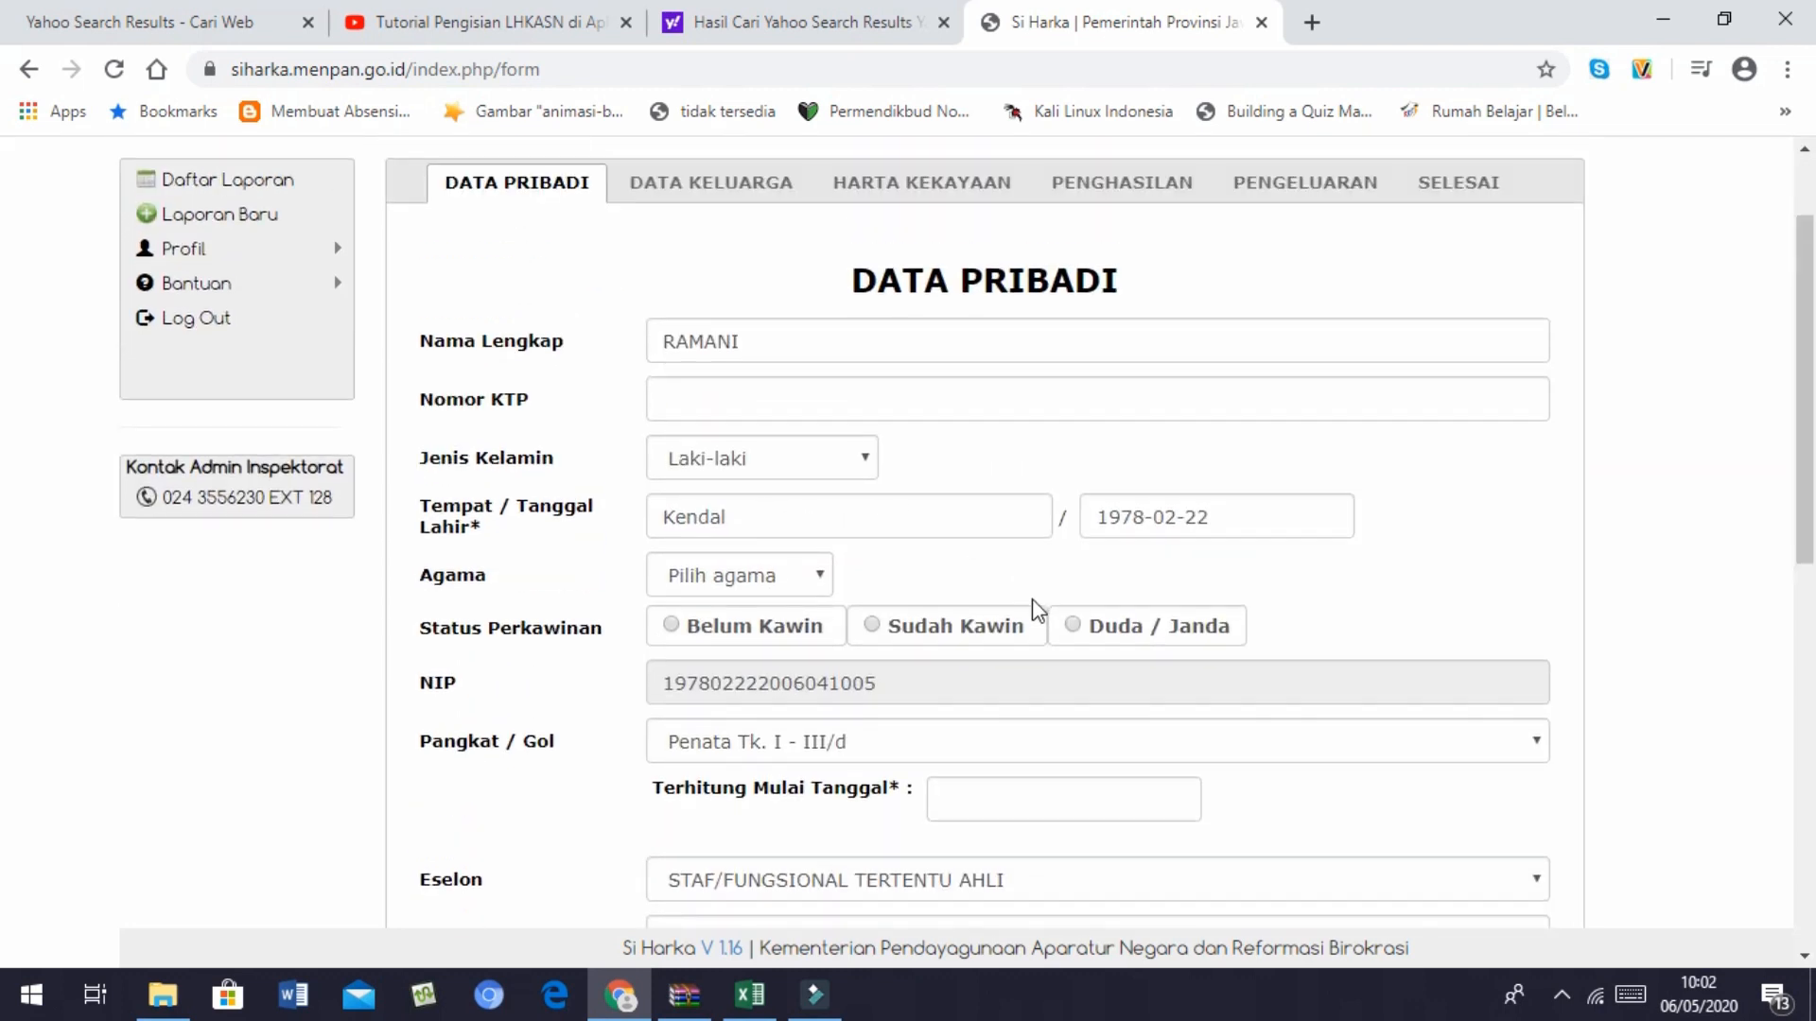
scroll(1034, 608, "down", 2)
scroll(952, 520, "down", 4)
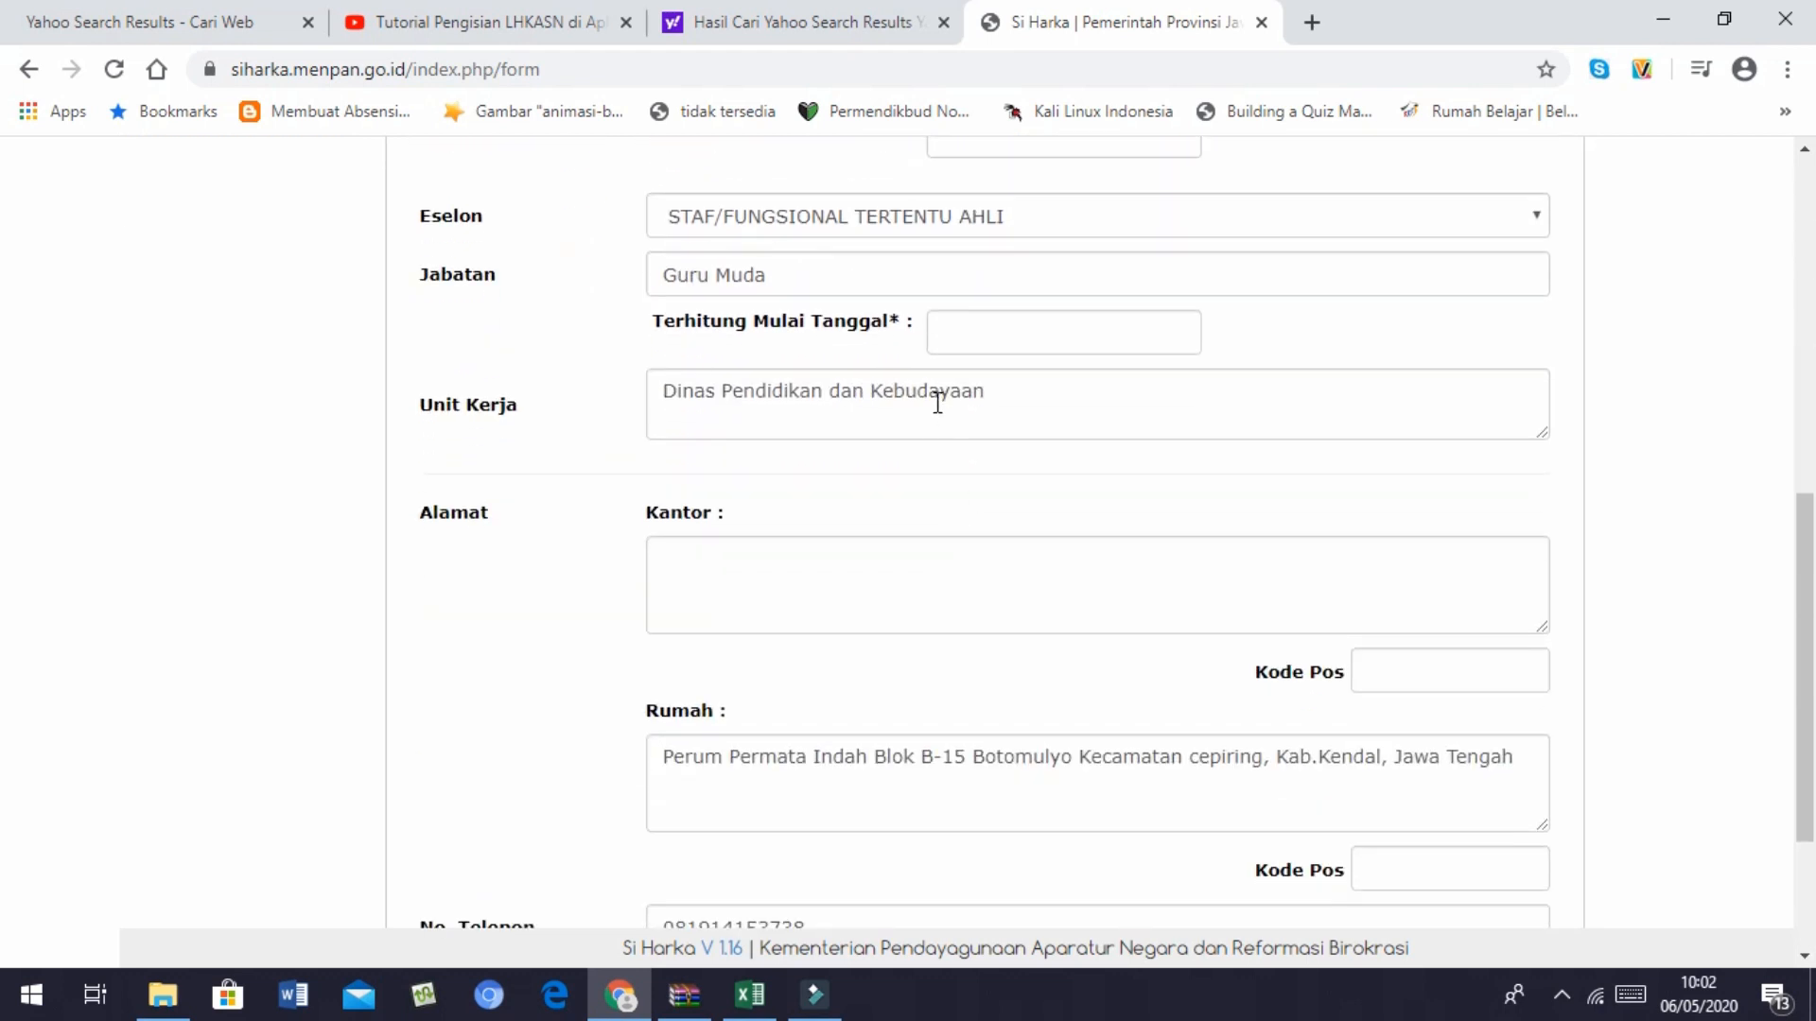
scroll(923, 423, "down", 3)
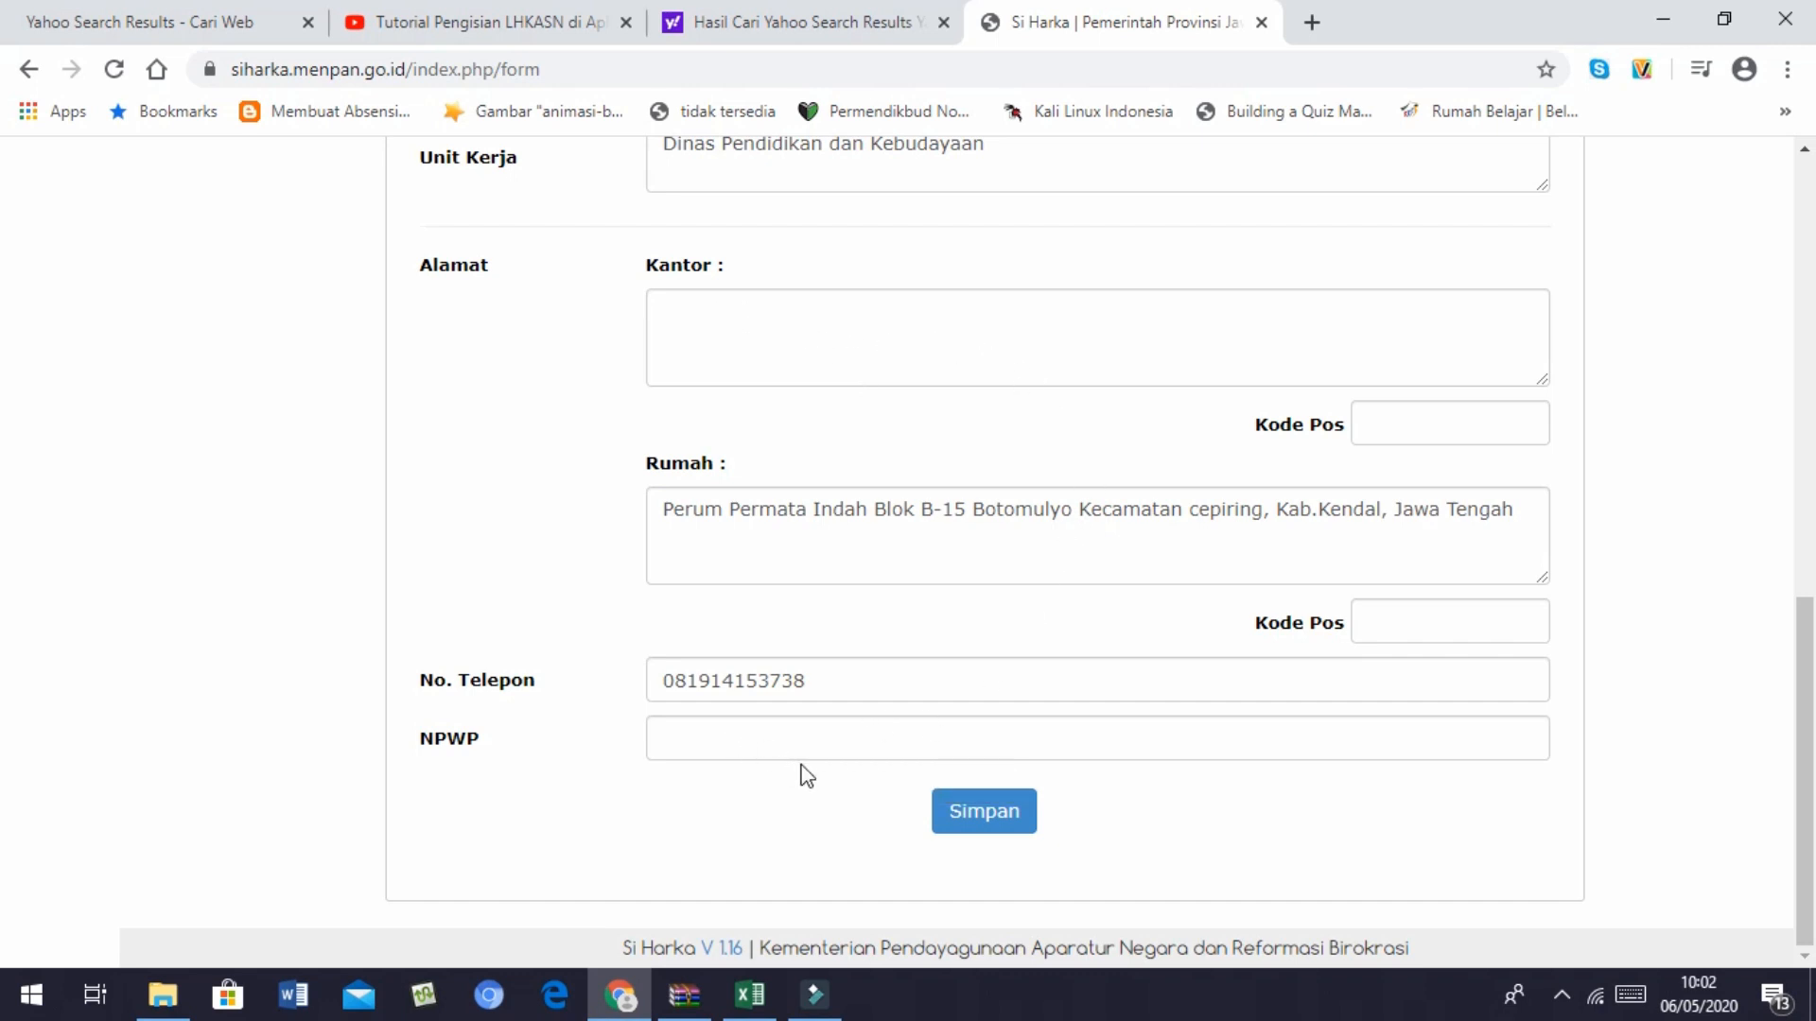
scroll(1147, 650, "up", 9)
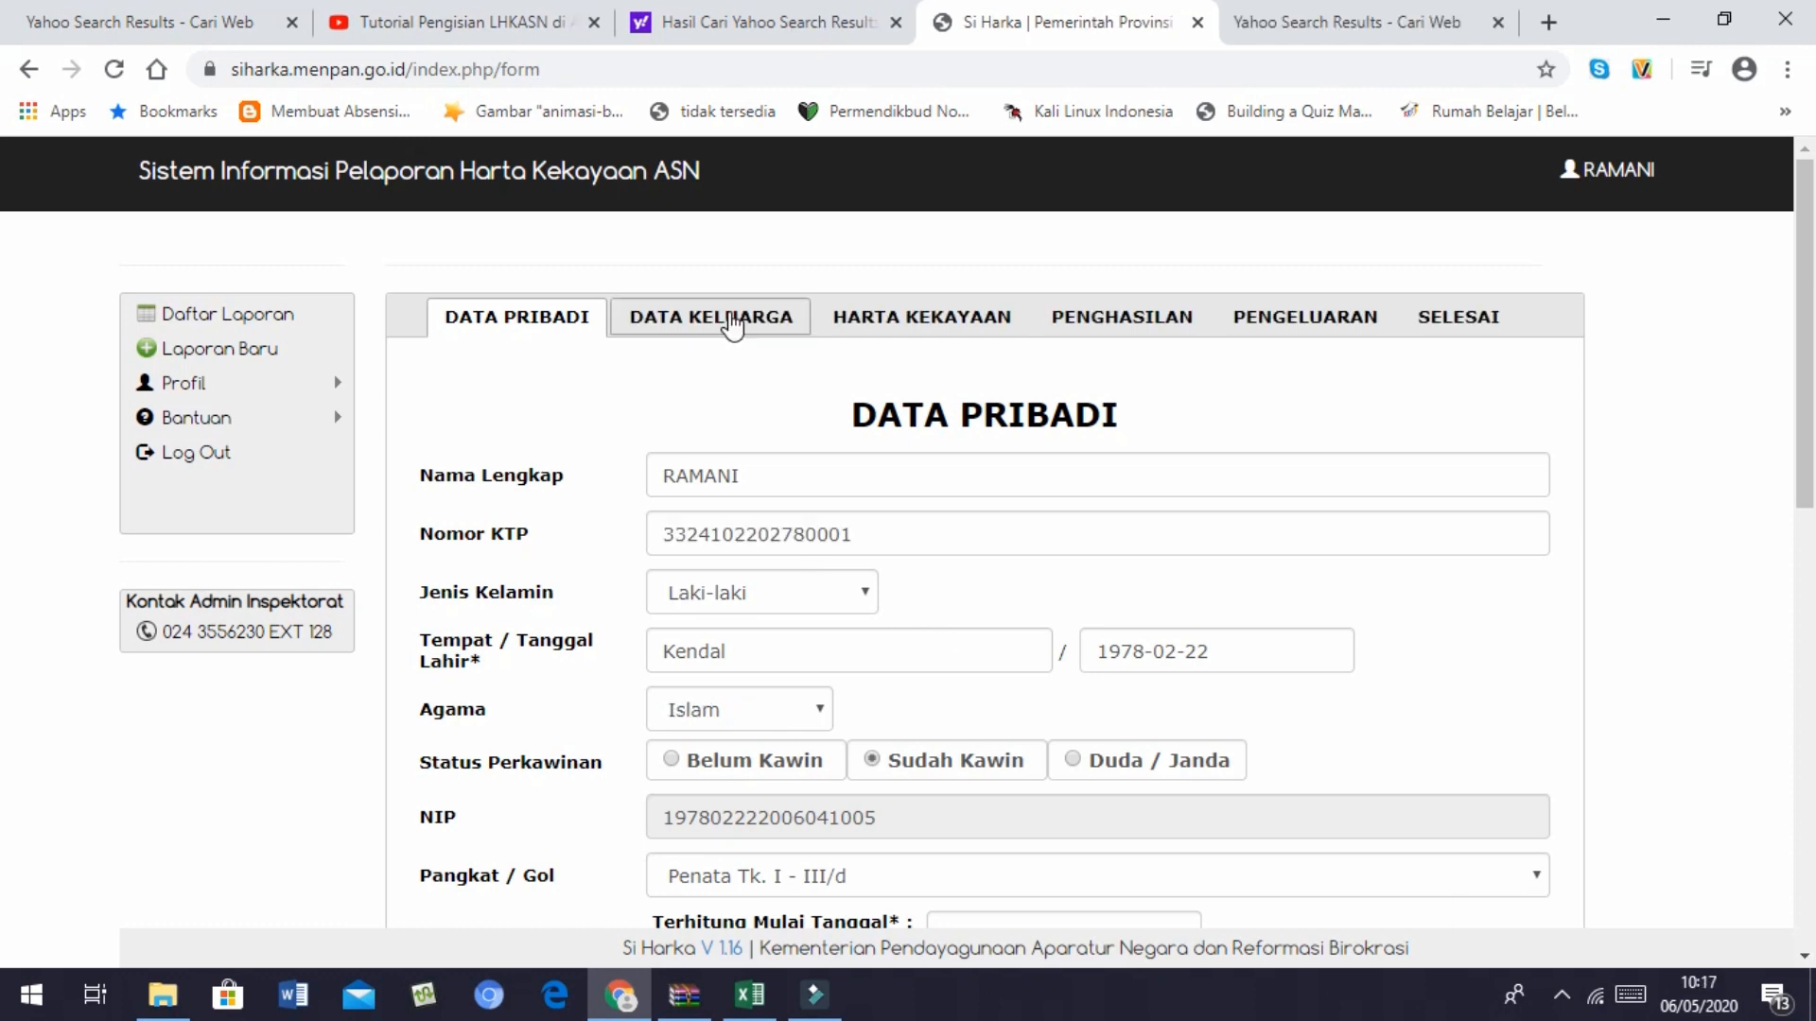
Go to the Data Keluarga section and start a new entry under Data Istri / Suami
left_click(733, 324)
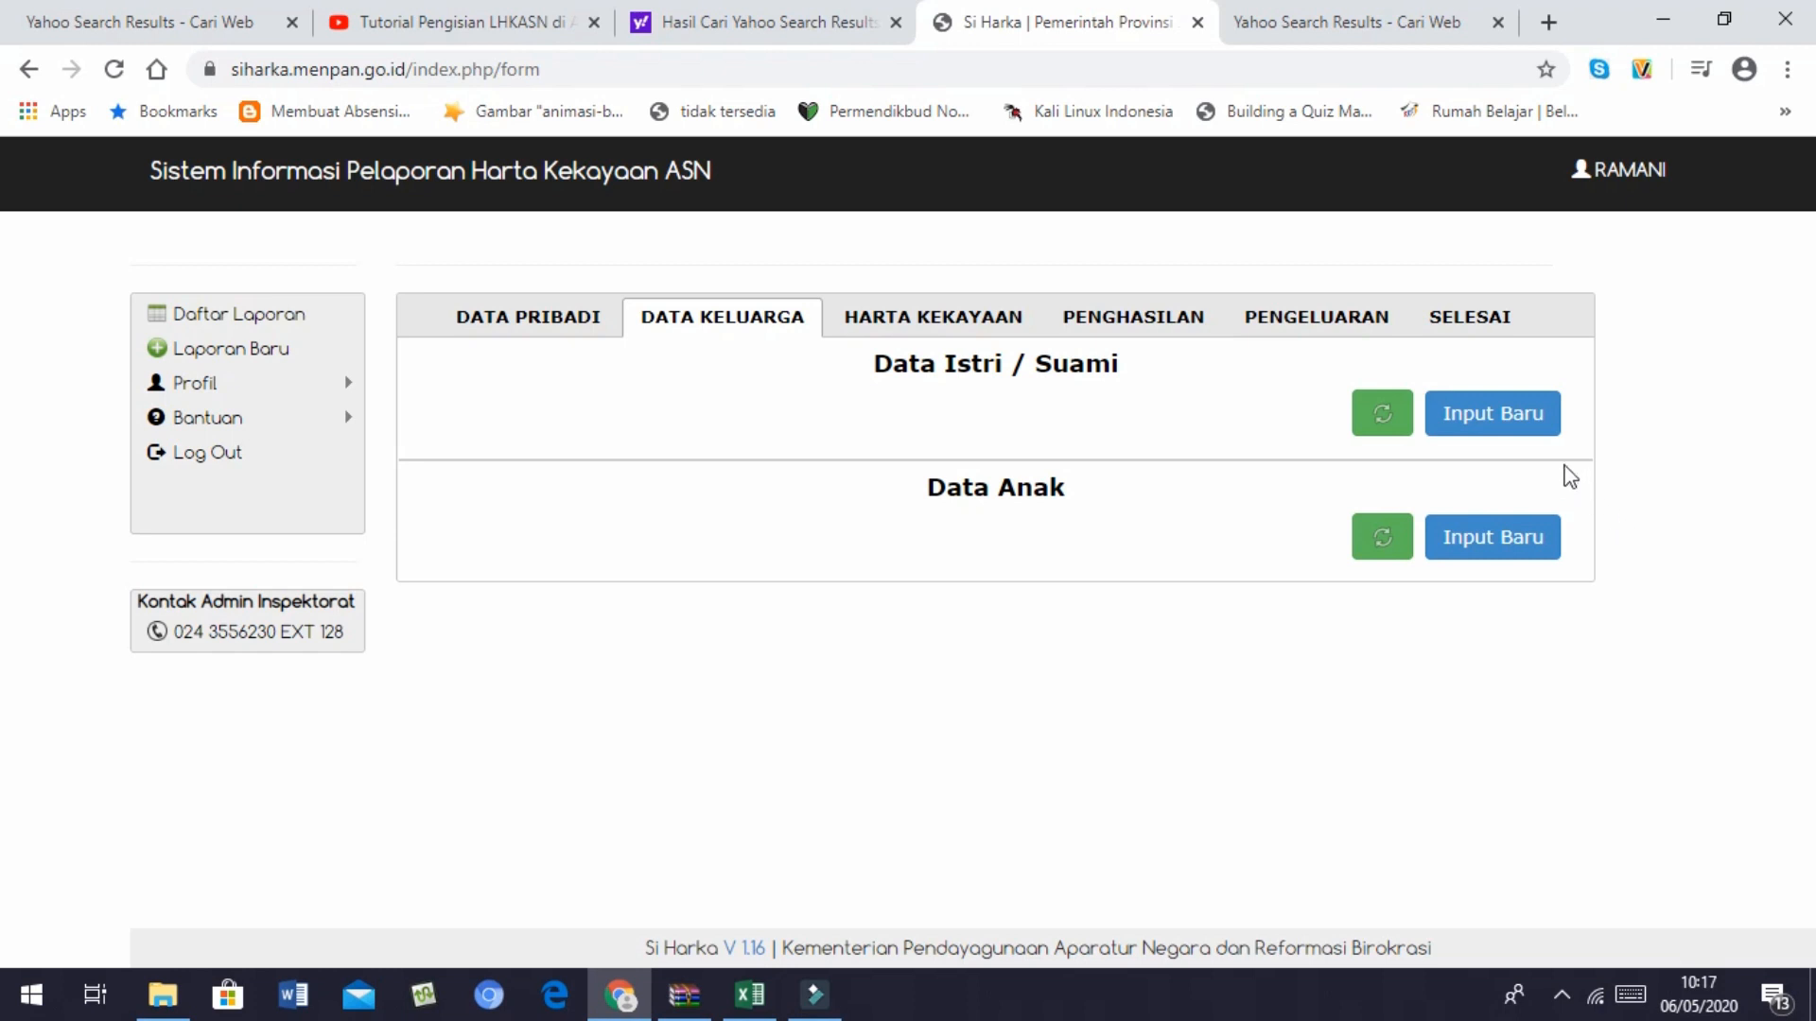
left_click(1501, 442)
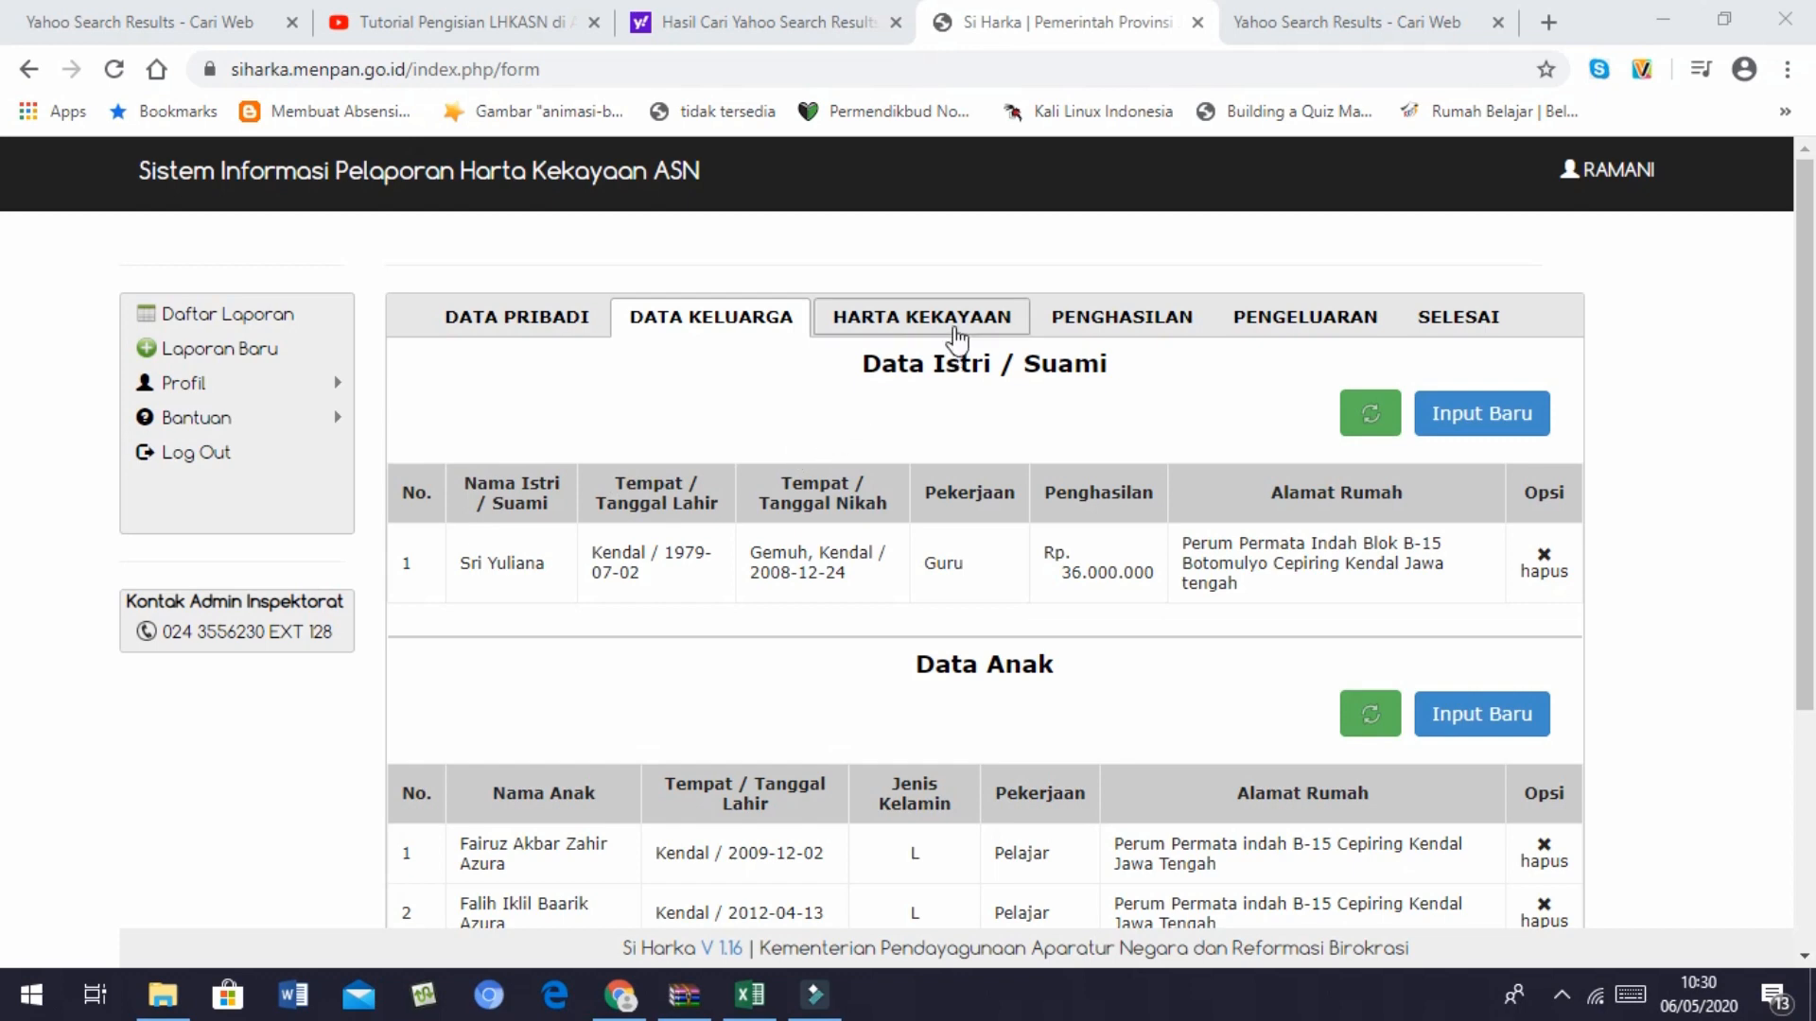
Start a new Harta Tidak Bergerak entry in the Harta Kekayaan section with the asset type Tanah & Bangunan
left_click(957, 336)
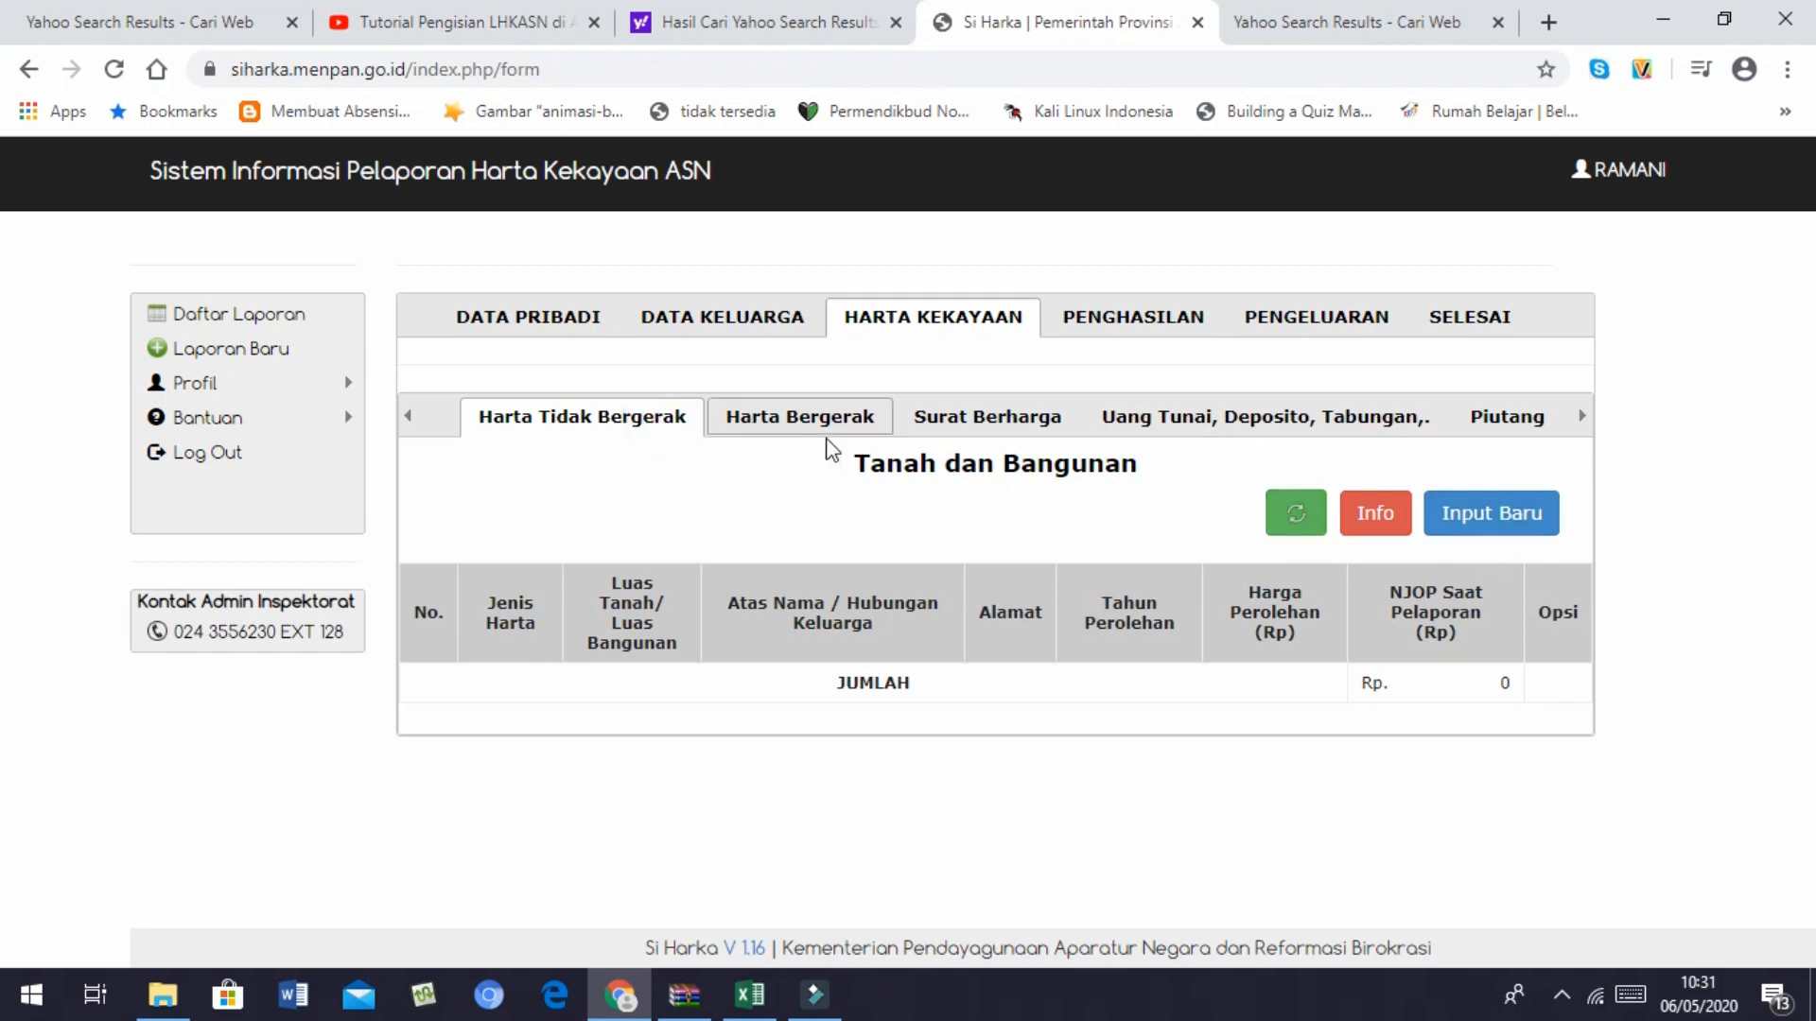
left_click(1490, 519)
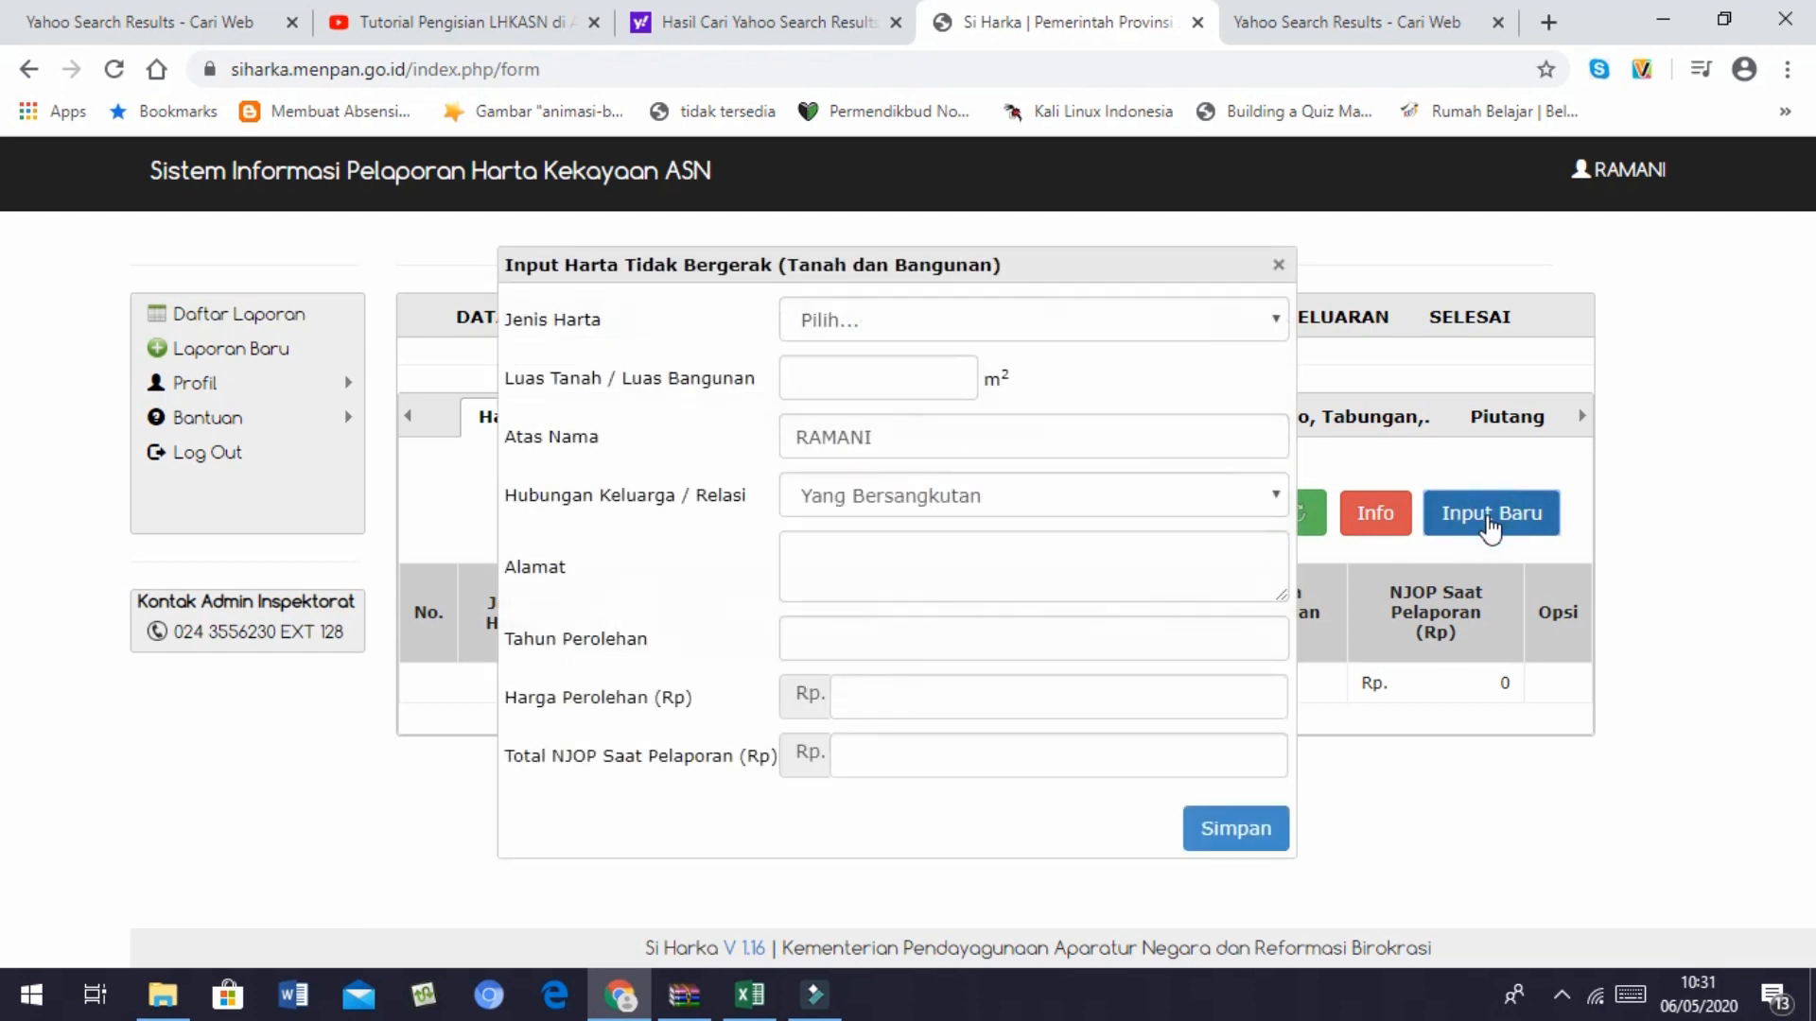
left_click(1272, 321)
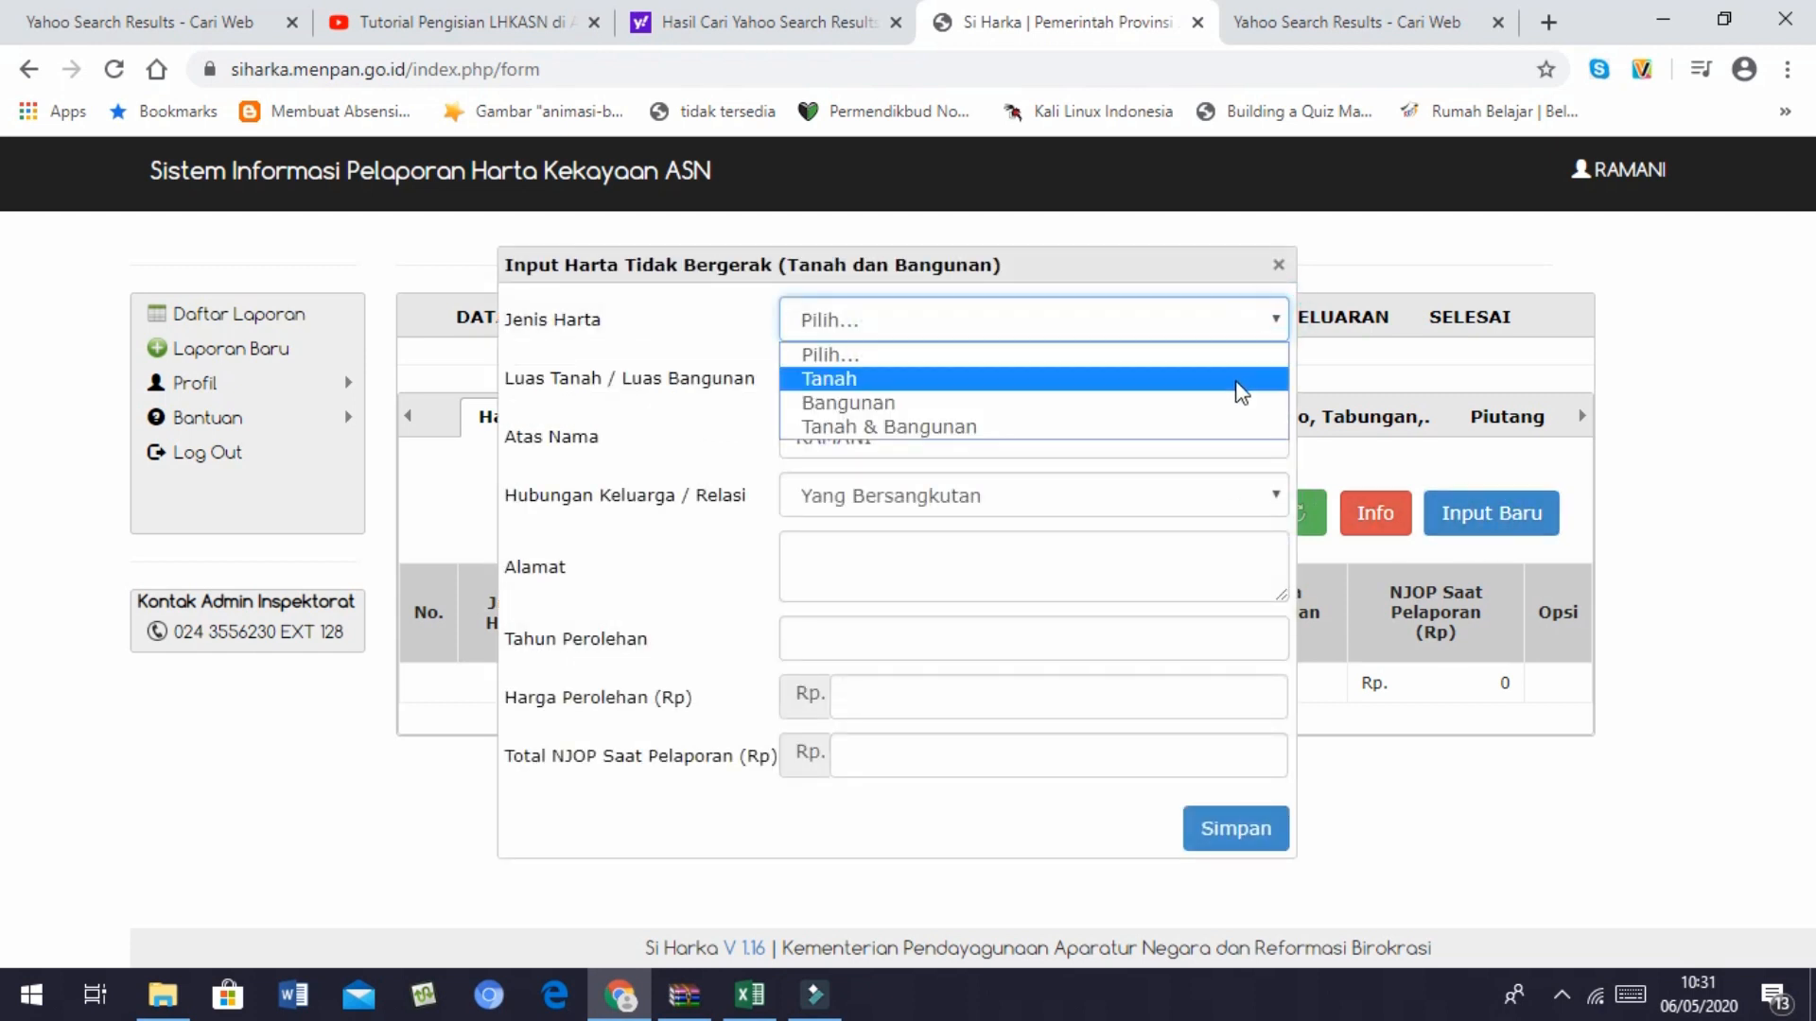
left_click(1250, 427)
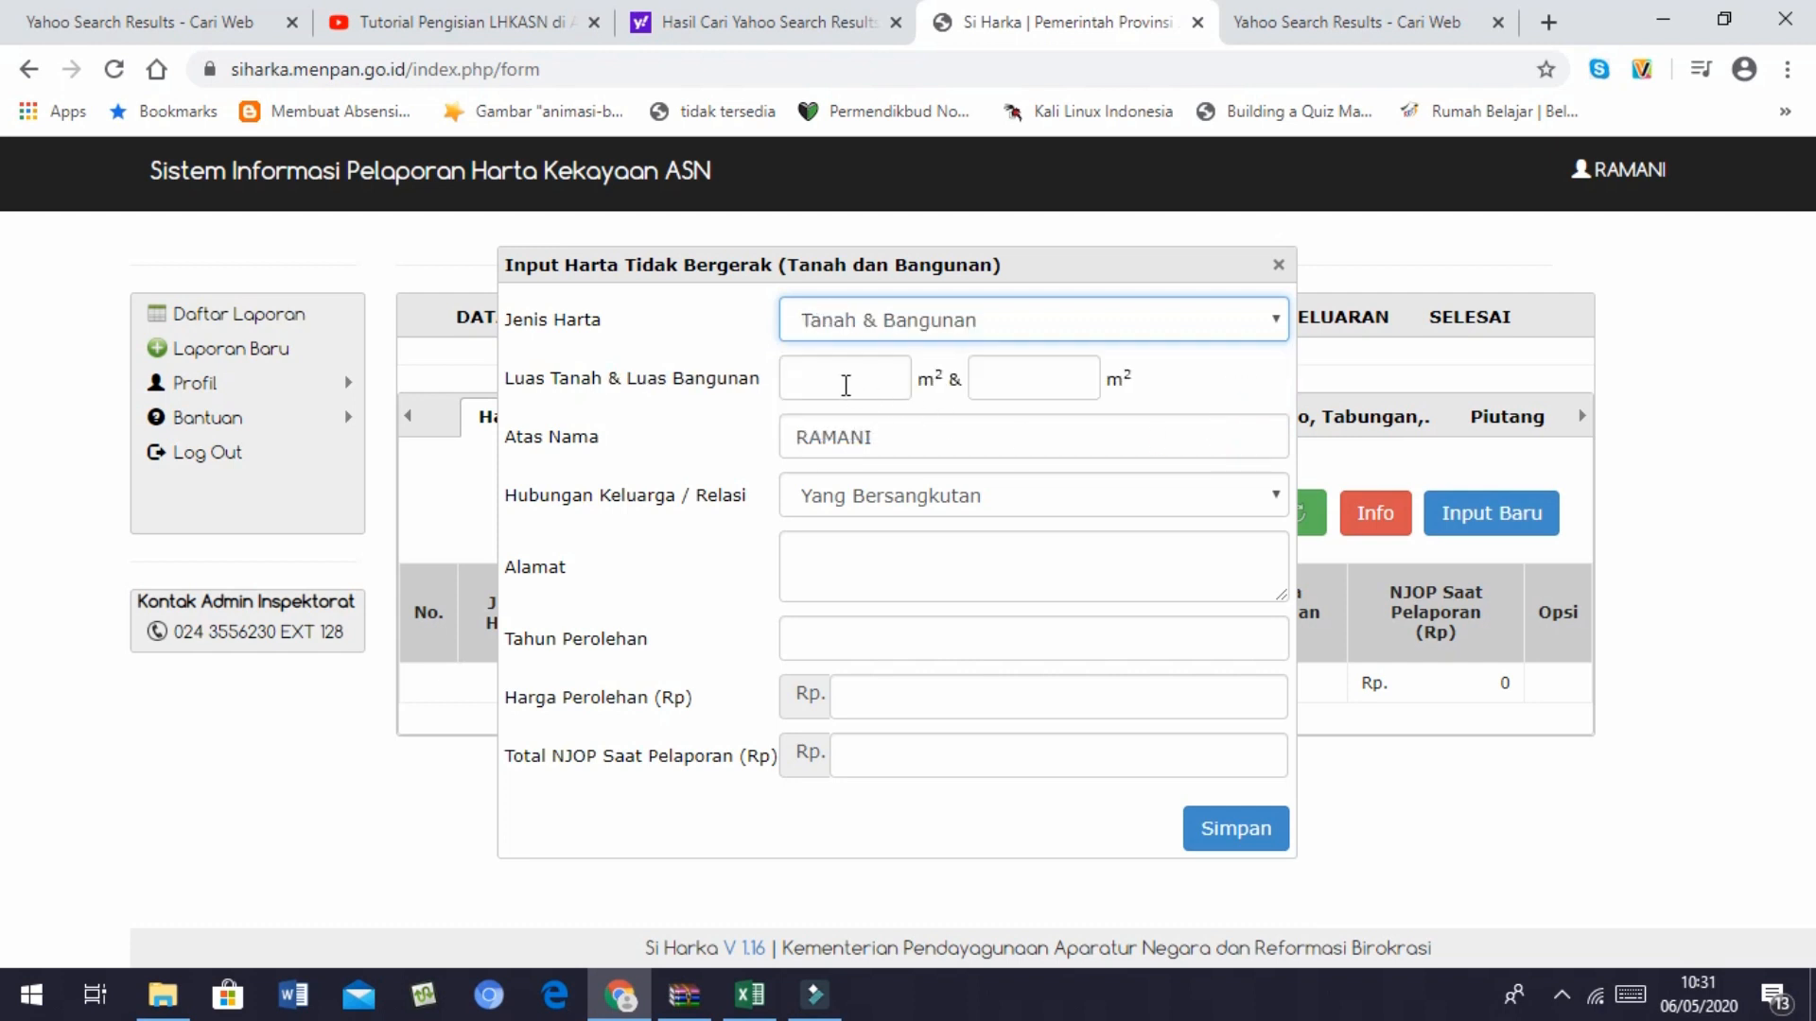
Go through the land area, address, acquisition year and acquisition price fields of the land and building entry
left_click(846, 385)
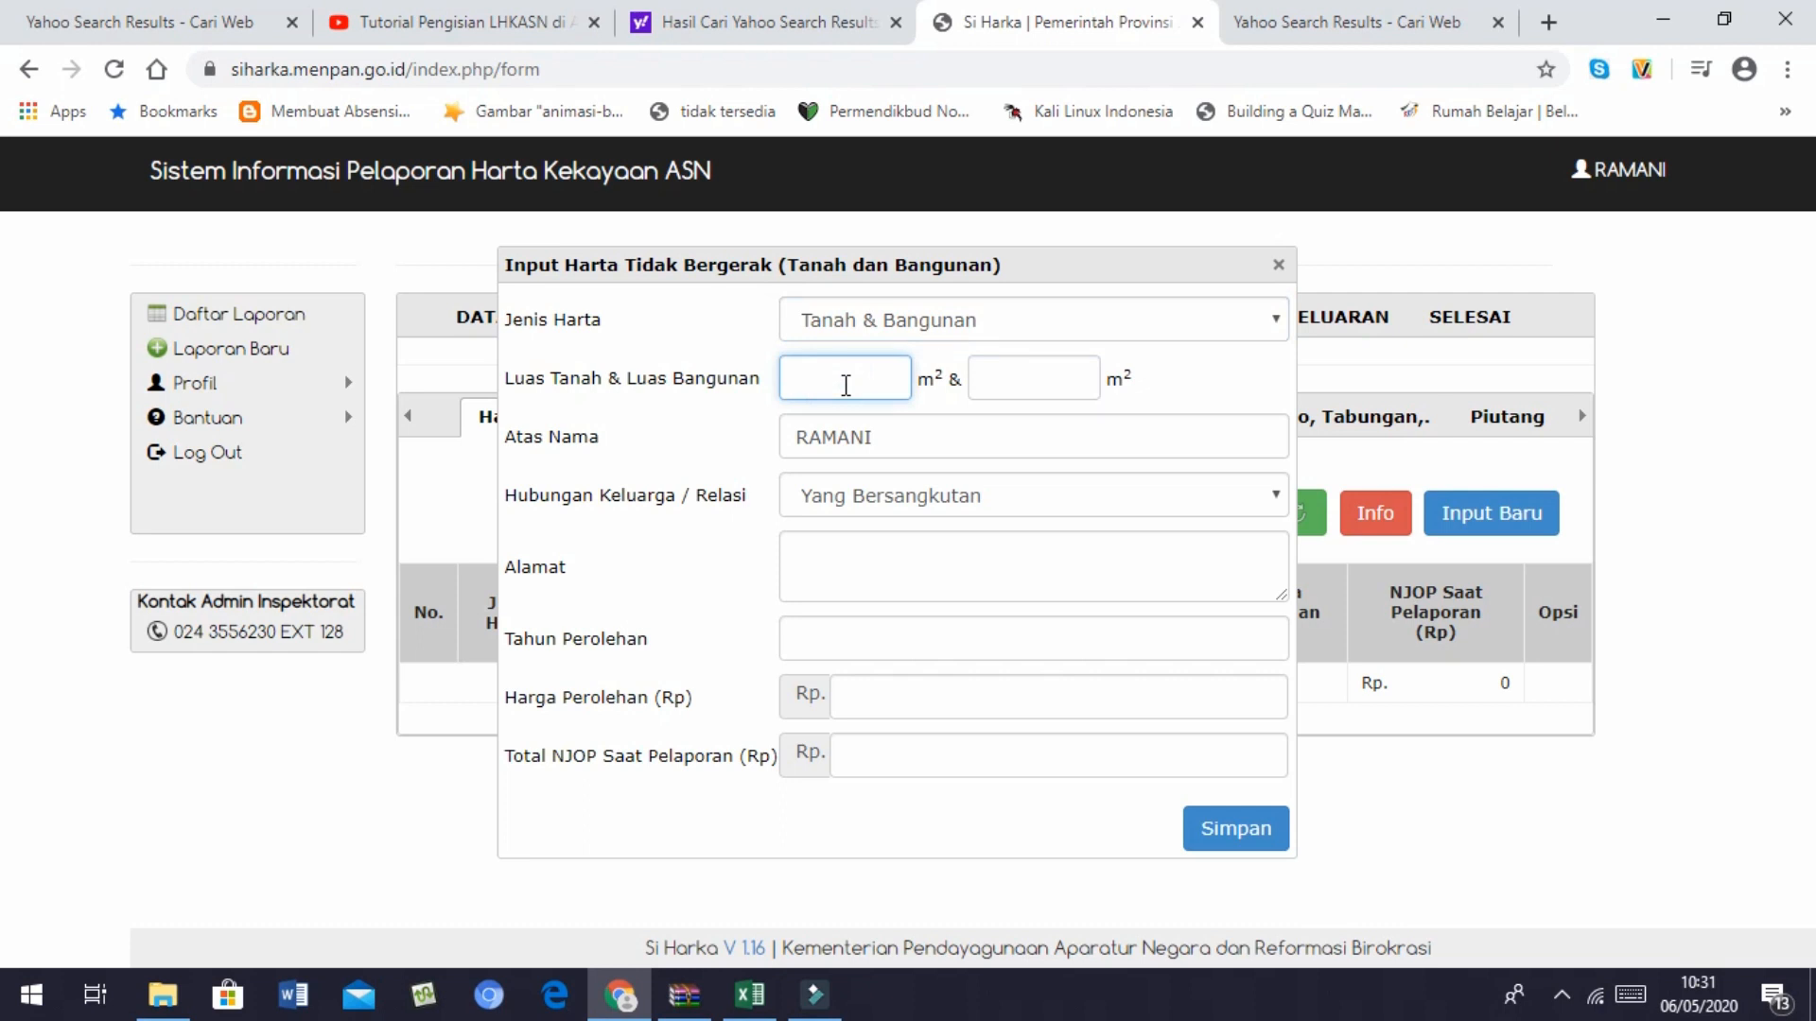
key("shift+Tab")
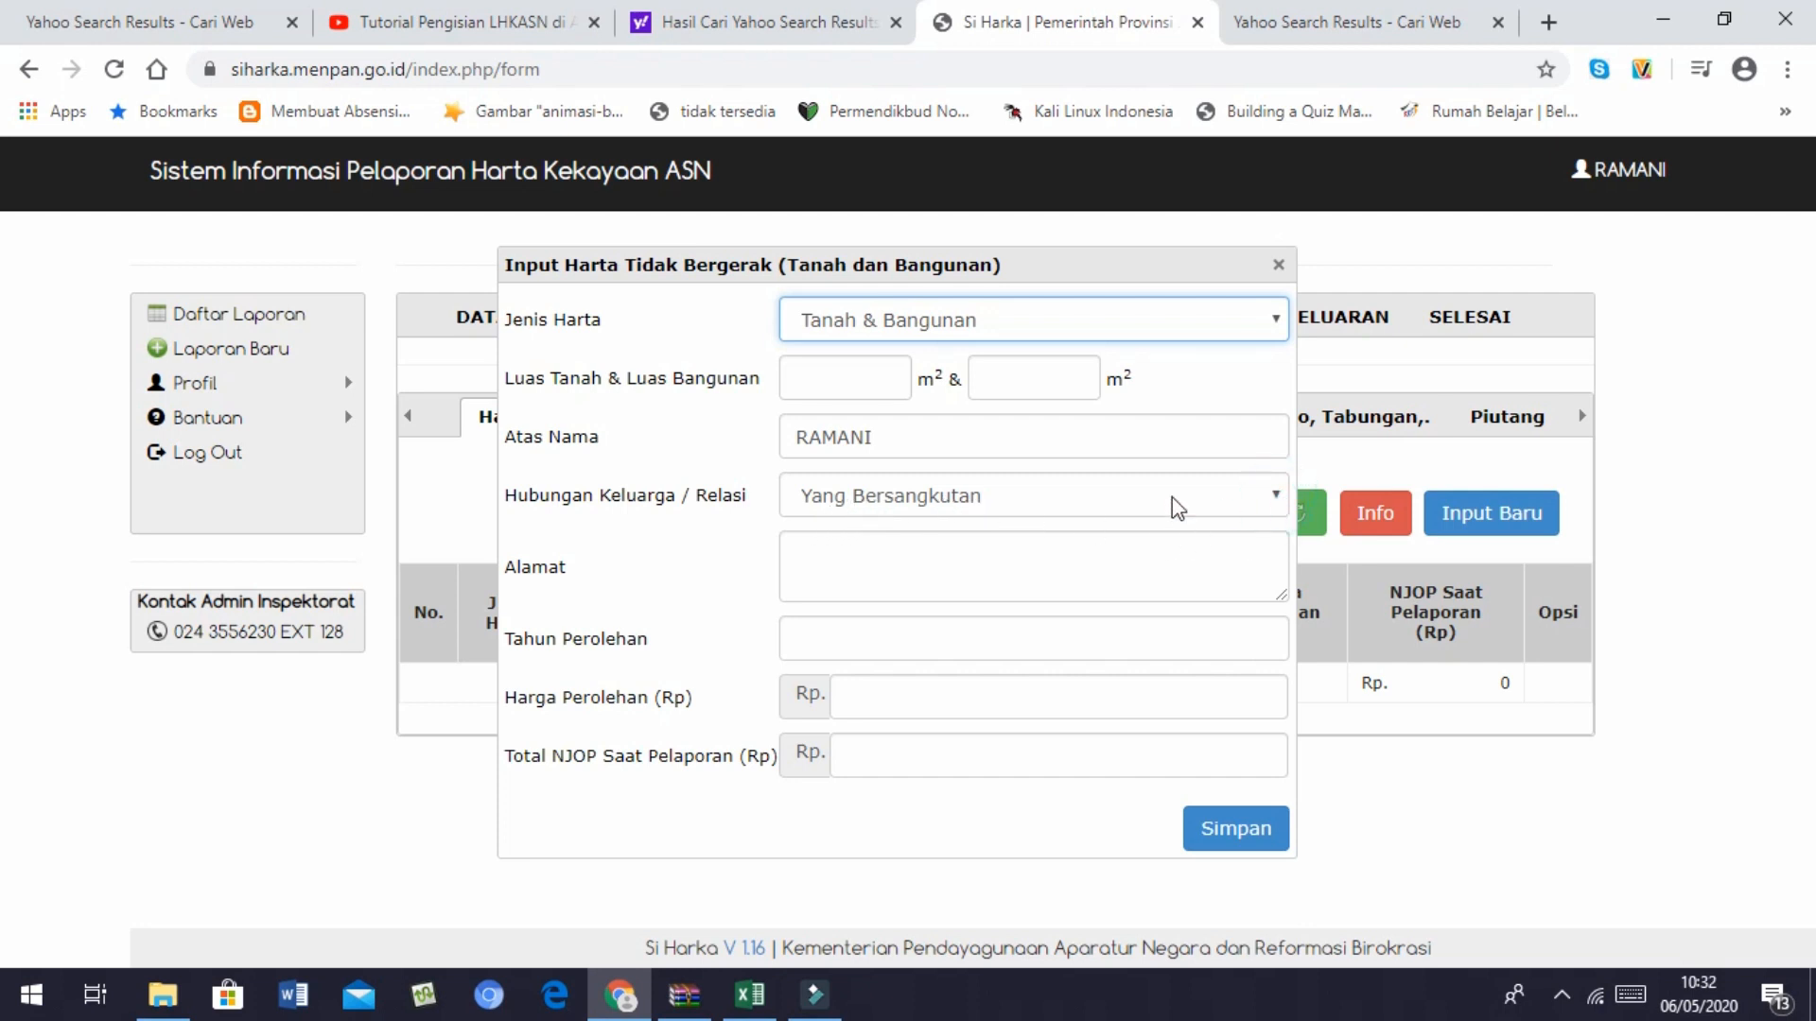
left_click(919, 572)
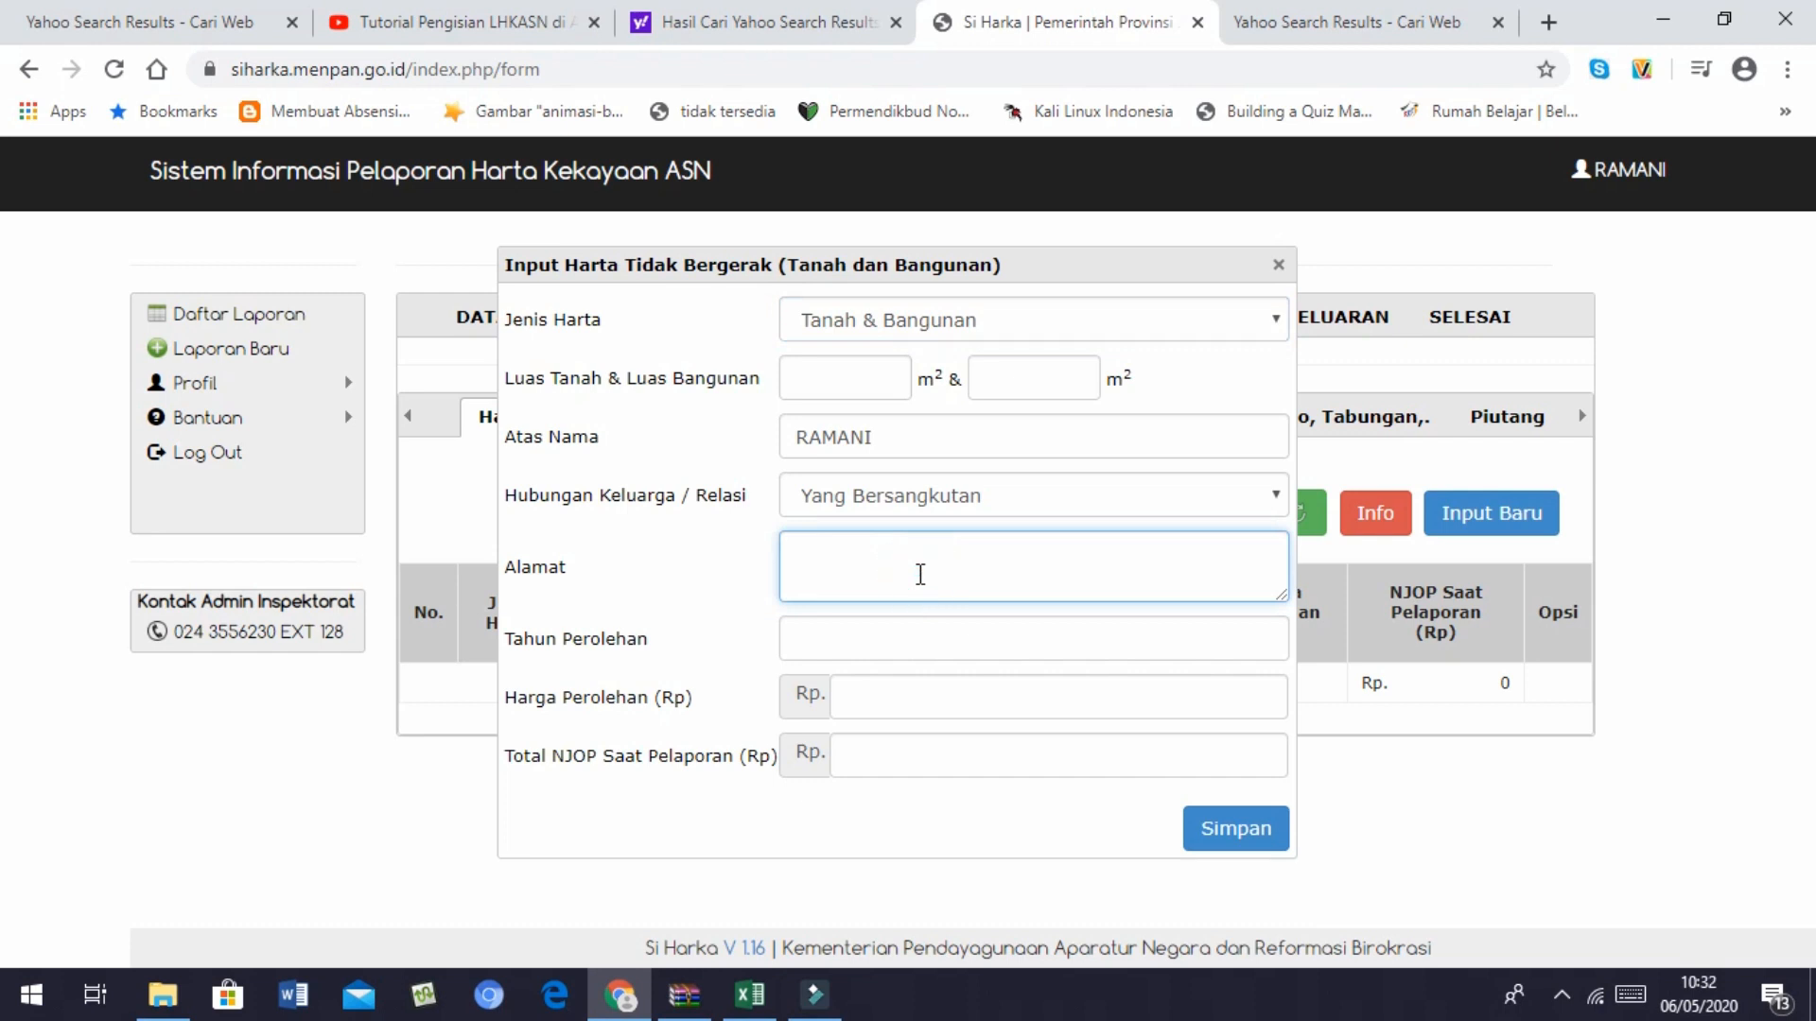
left_click(904, 635)
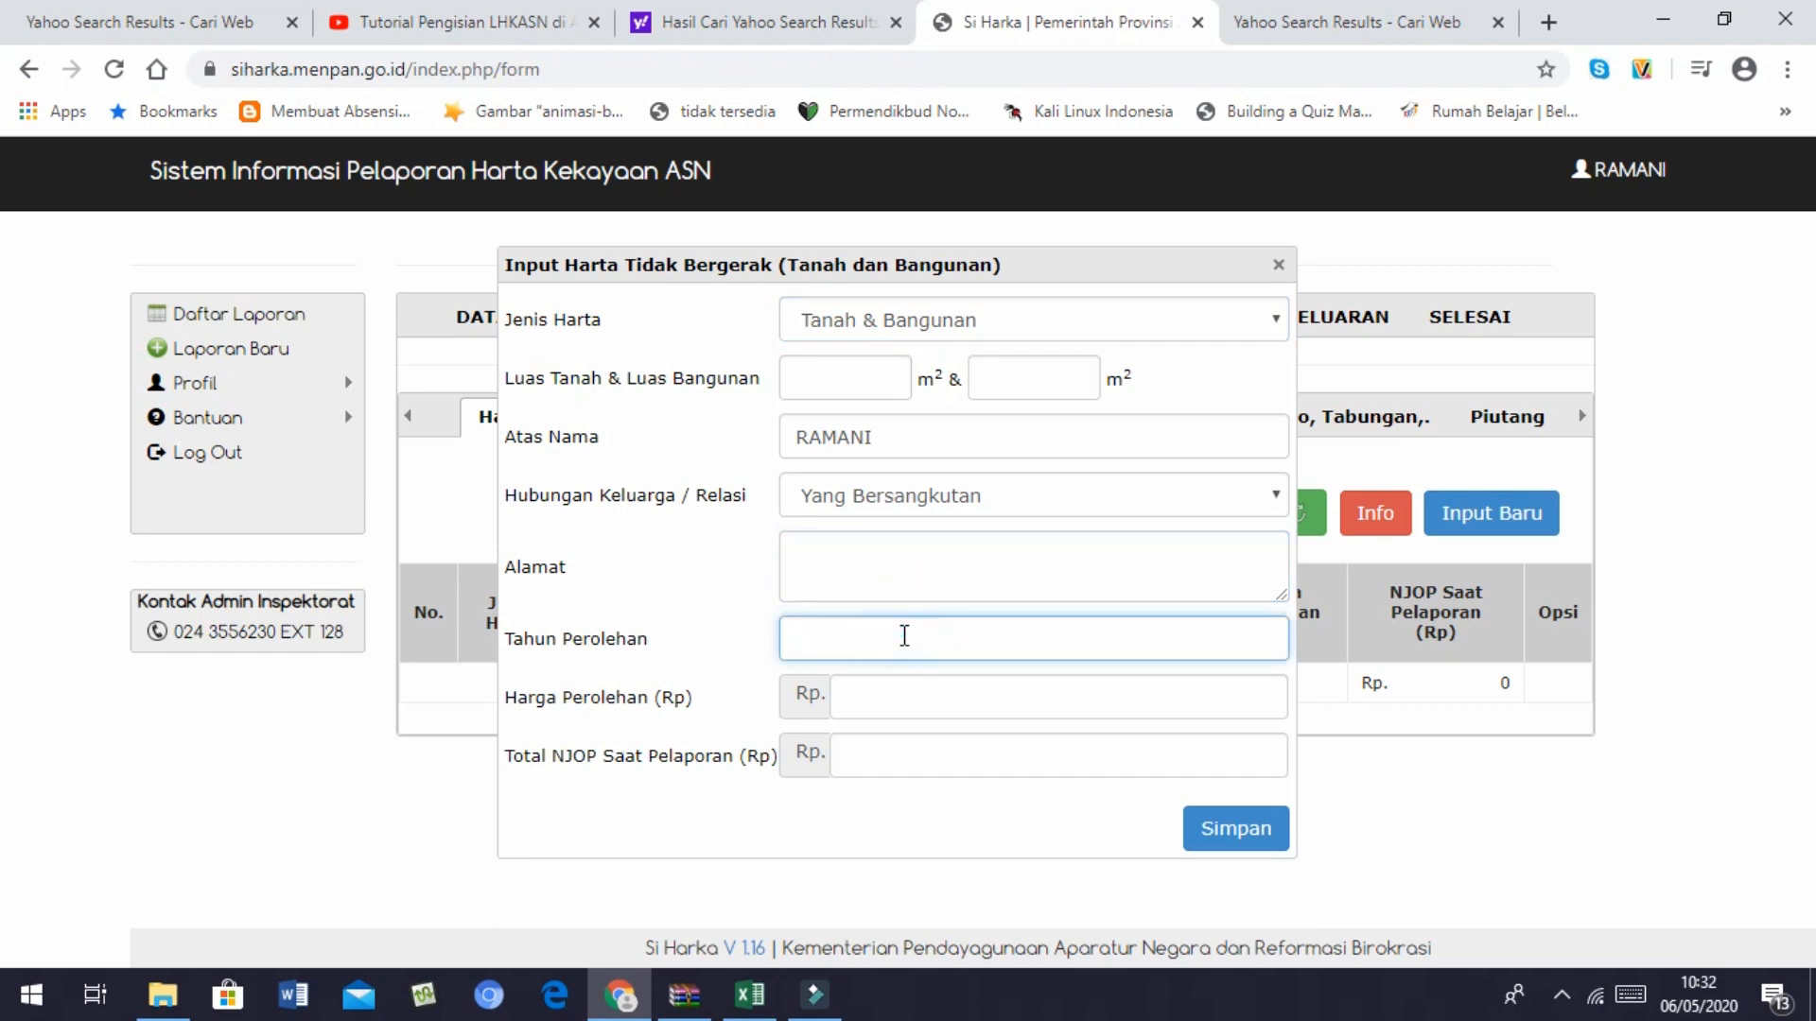
left_click(906, 697)
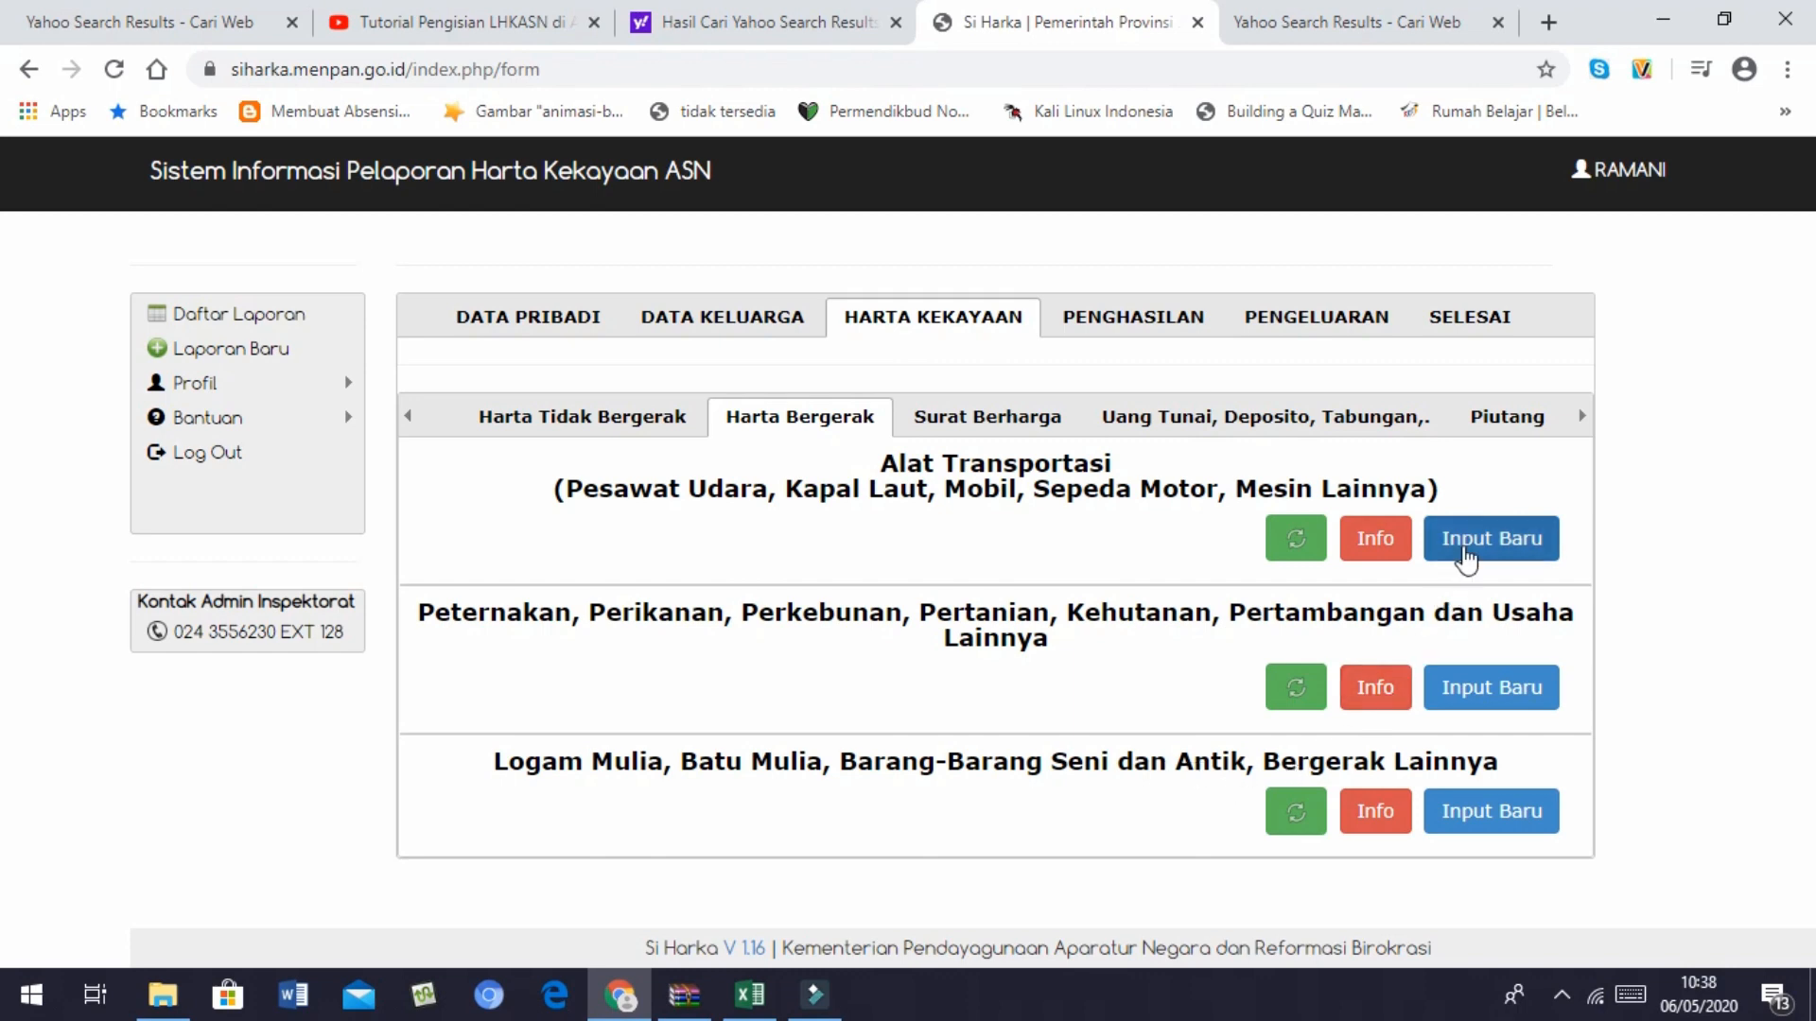
Start a new Alat Transportasi entry under Harta Bergerak and check the available Jenis Transportasi options
left_click(1468, 548)
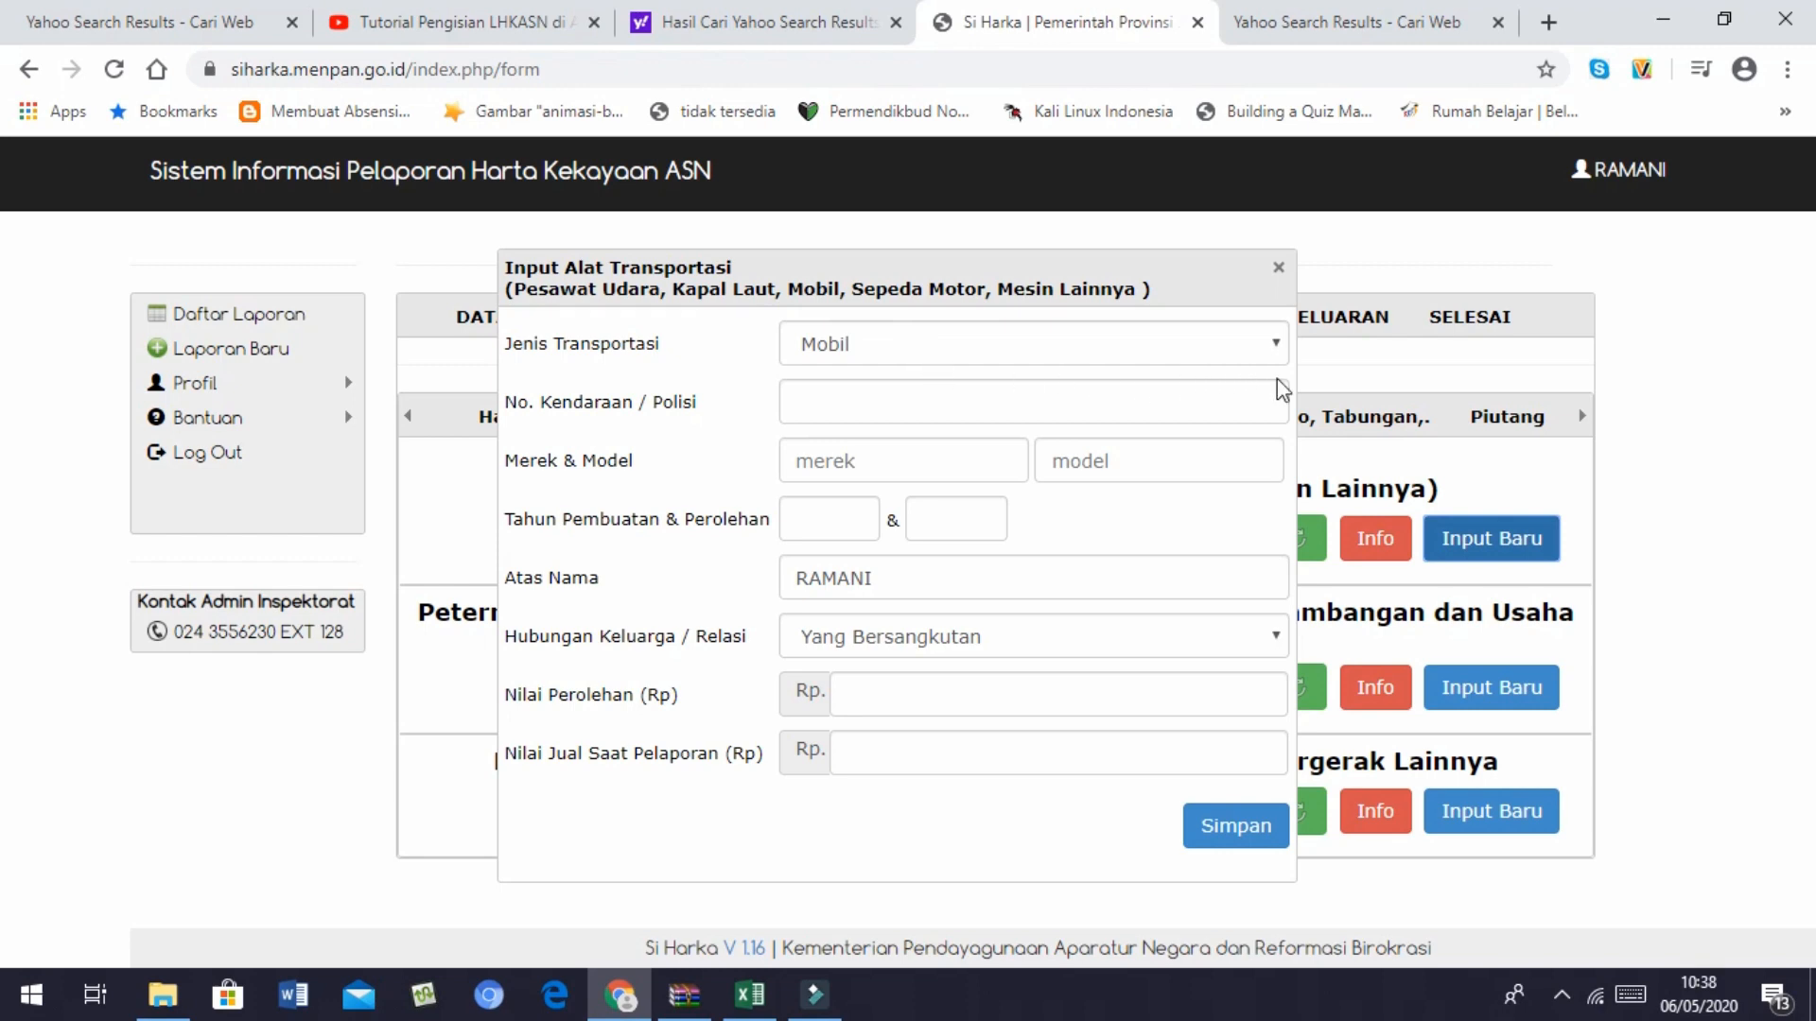
left_click(1279, 346)
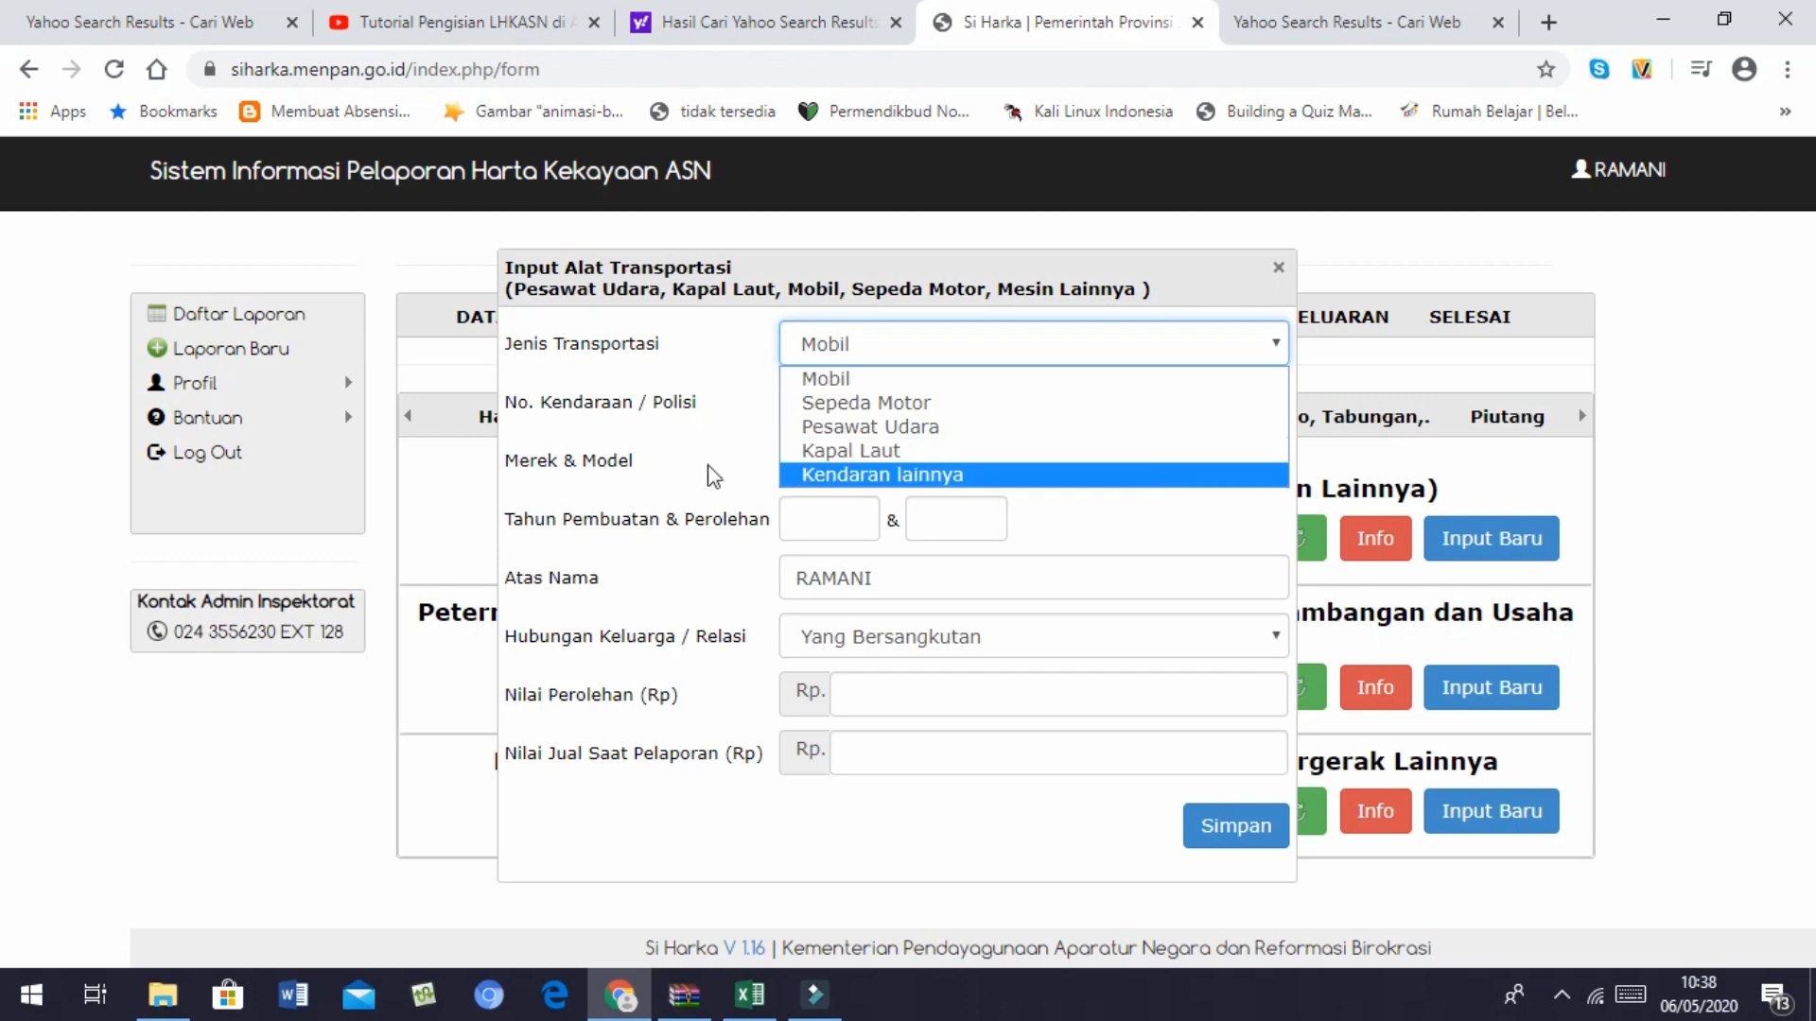
left_click(672, 445)
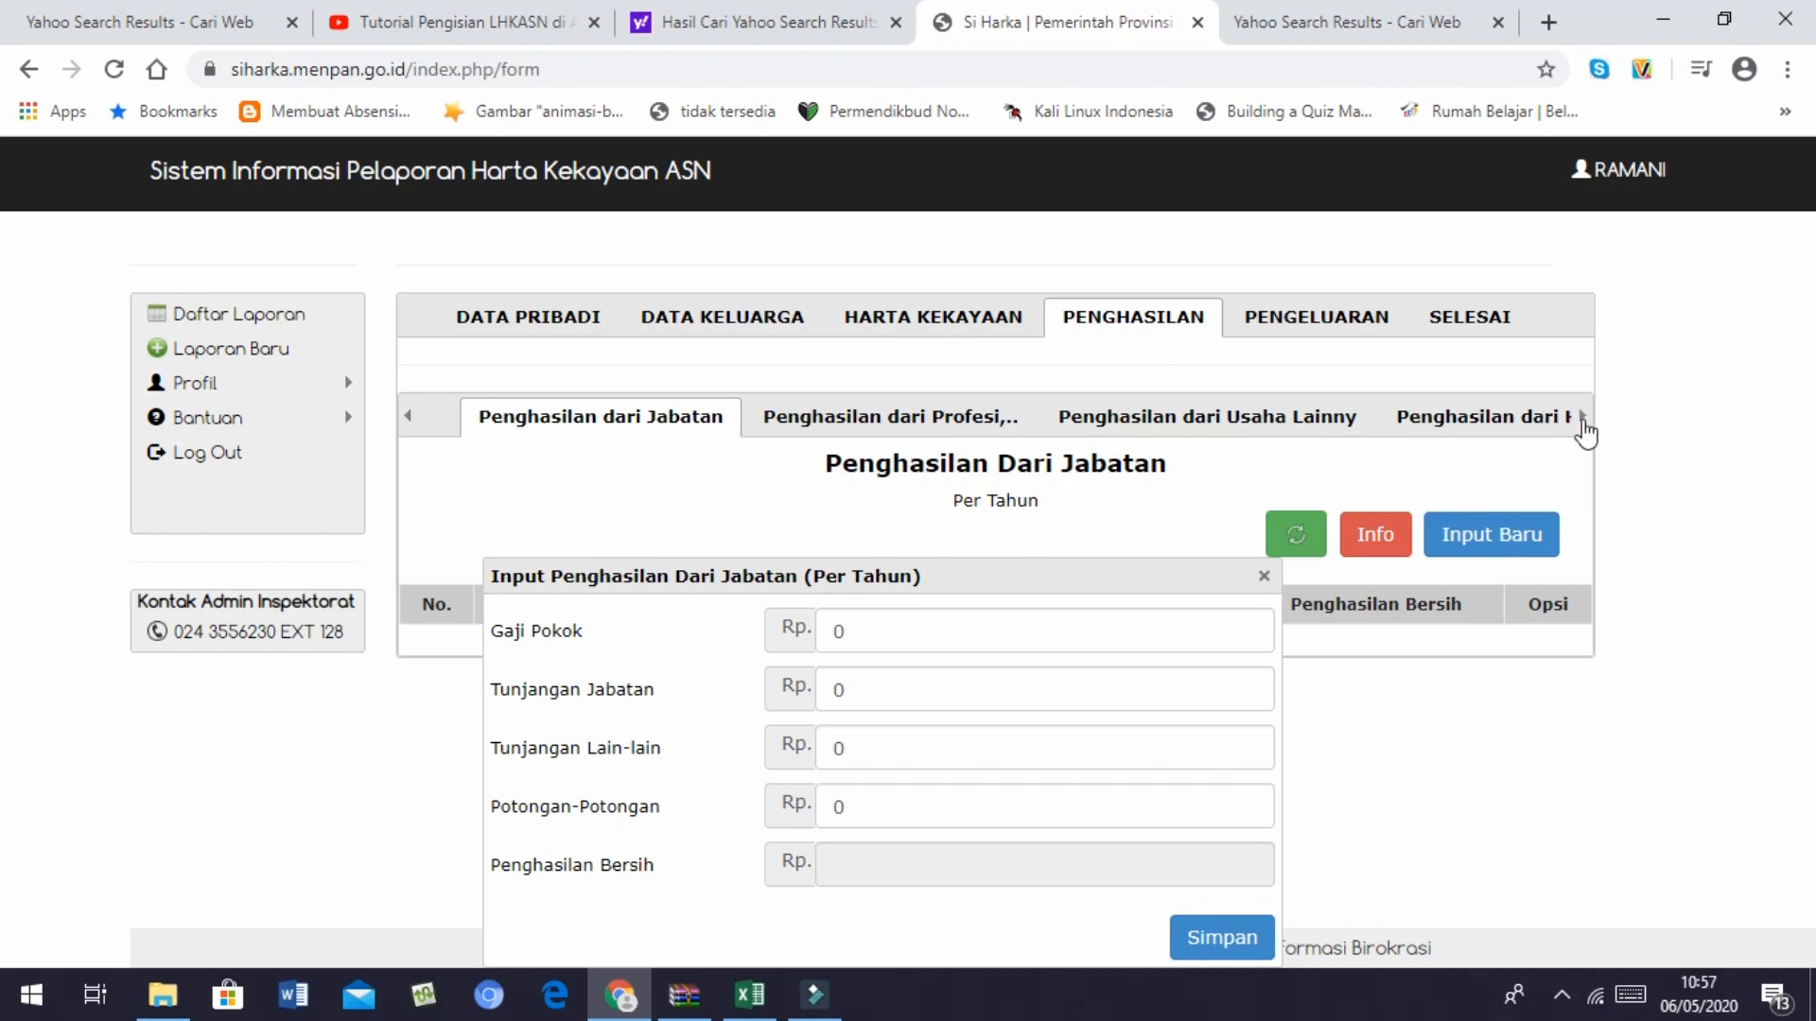
Look through the Penghasilan categories up to Penghasilan dari Suami / Istri Yang Bekerja, and reposition the Input Penghasilan Dari Jabatan form
left_click(1585, 422)
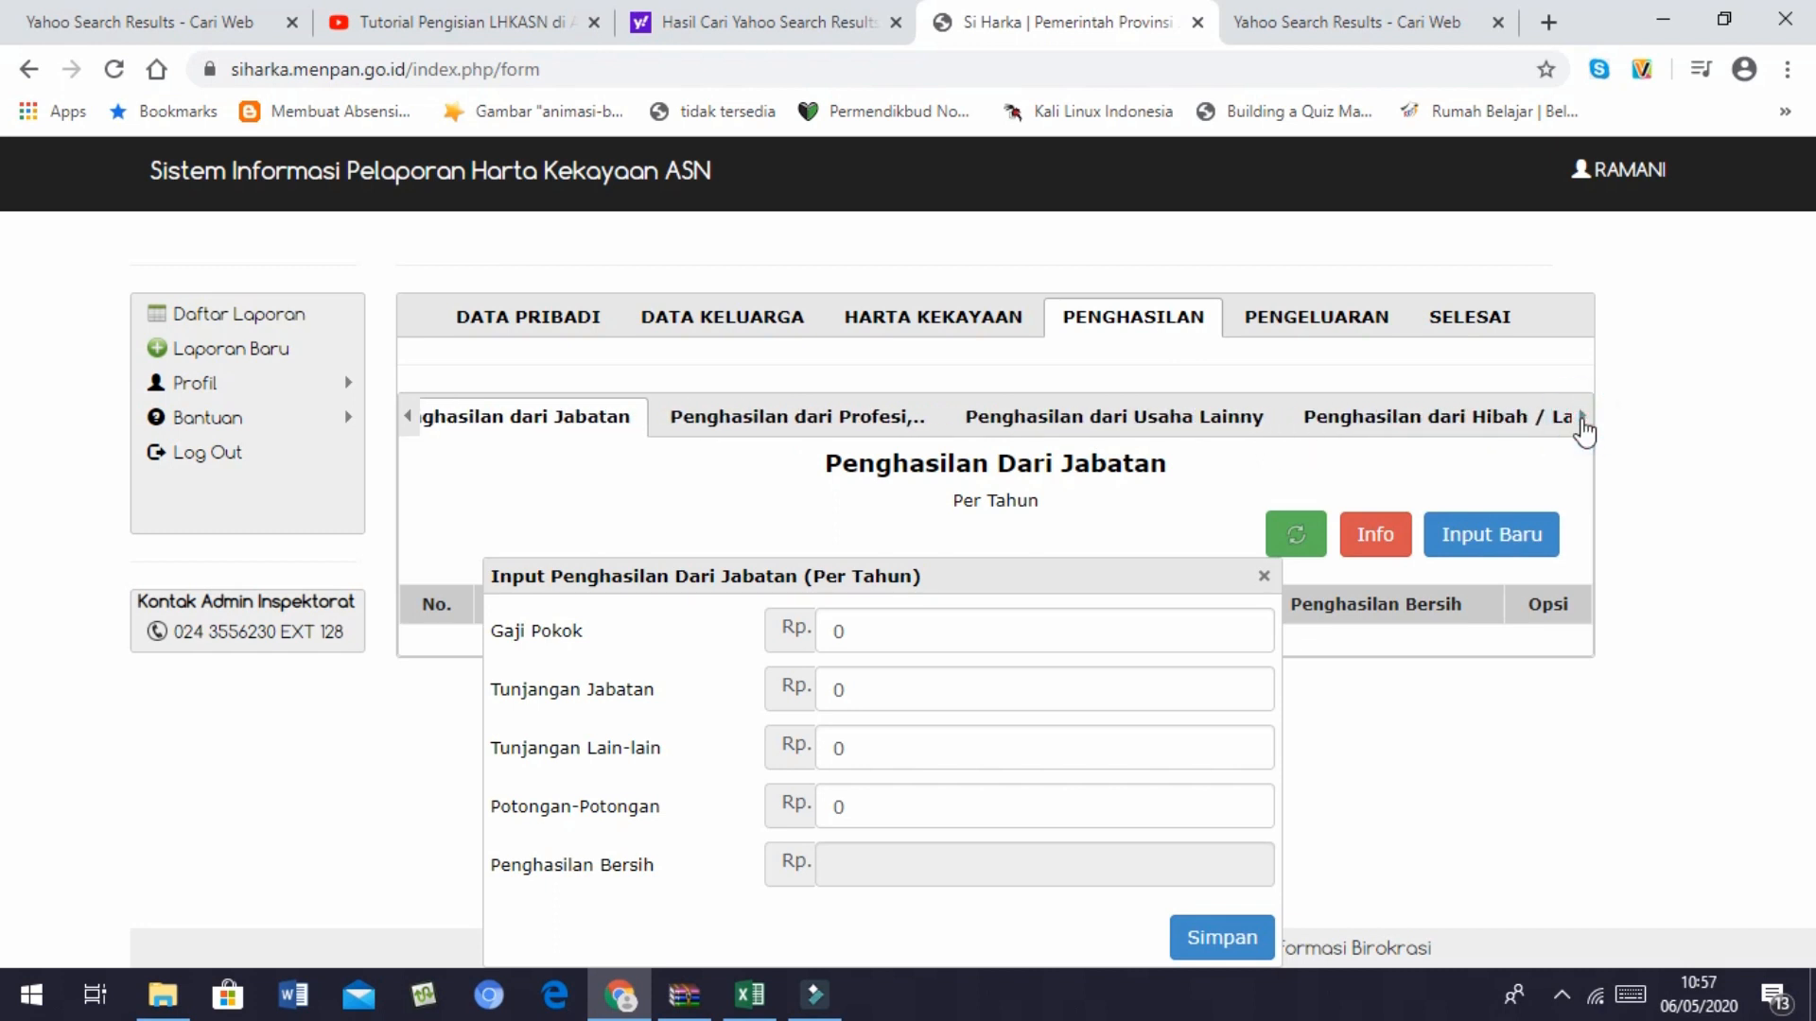
left_click(1585, 422)
left_click(1585, 422)
left_click(1584, 422)
left_click(1583, 422)
left_click(1583, 422)
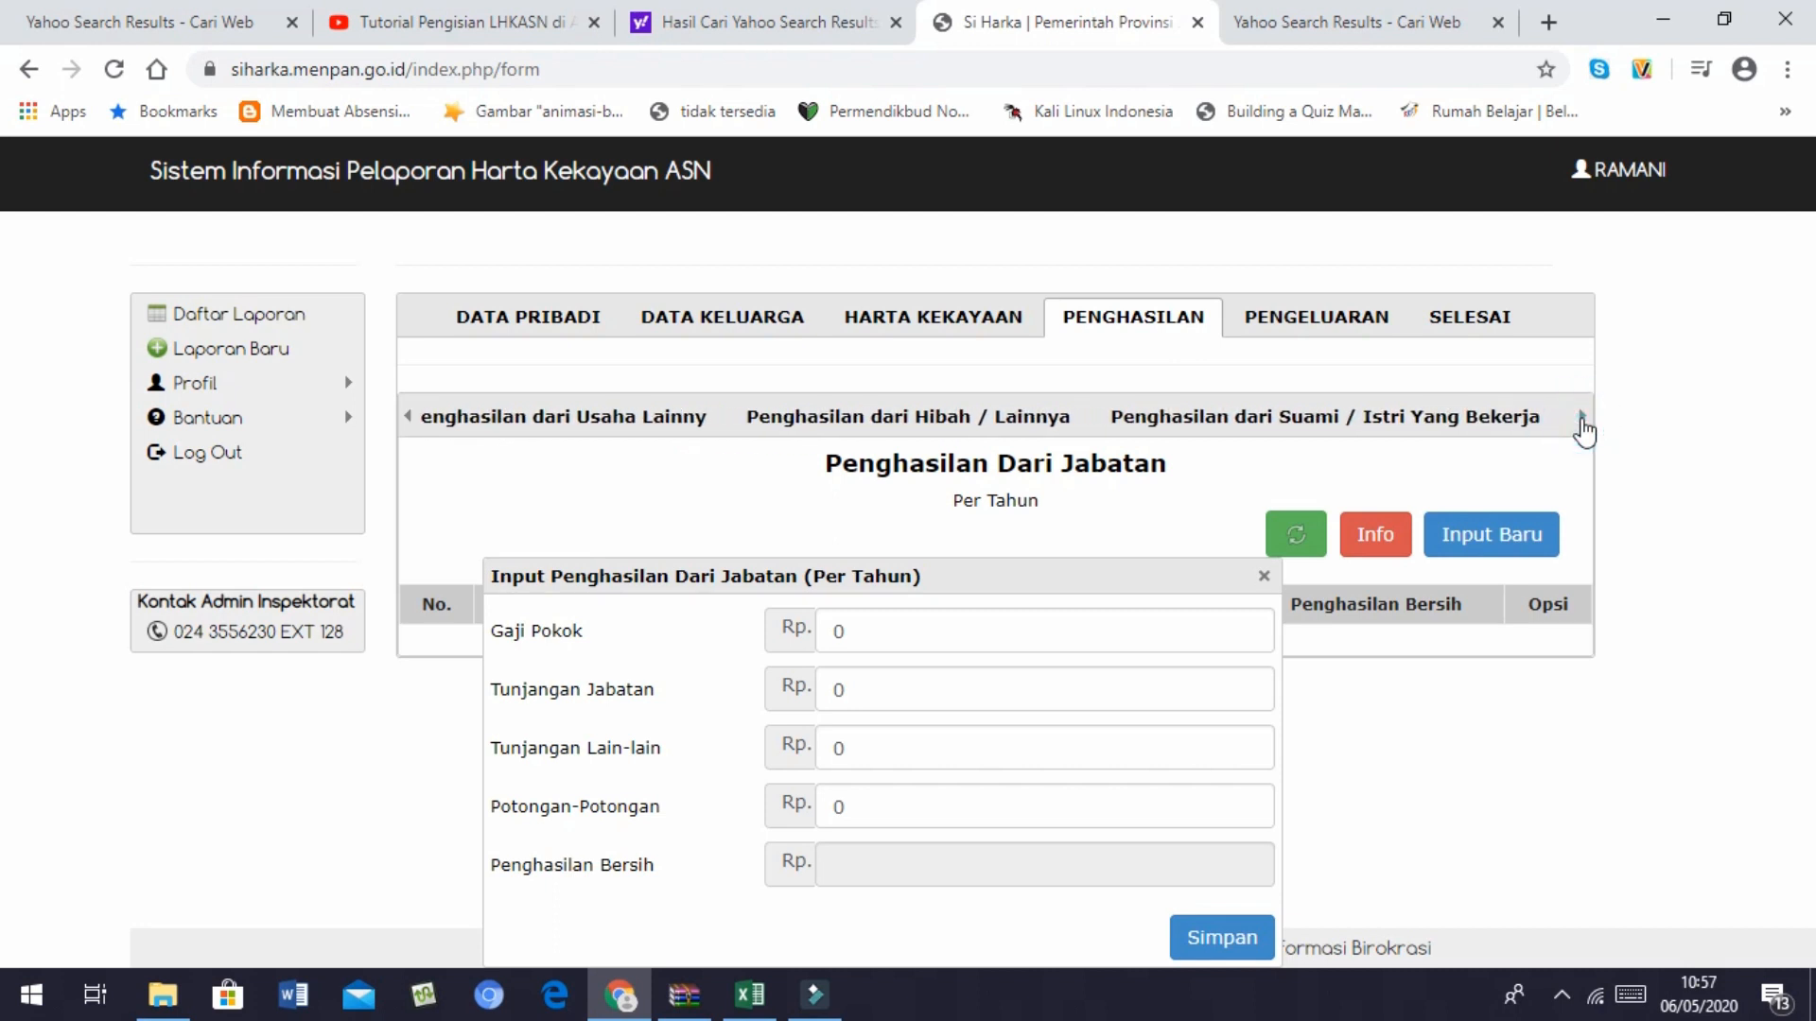
left_click(1583, 422)
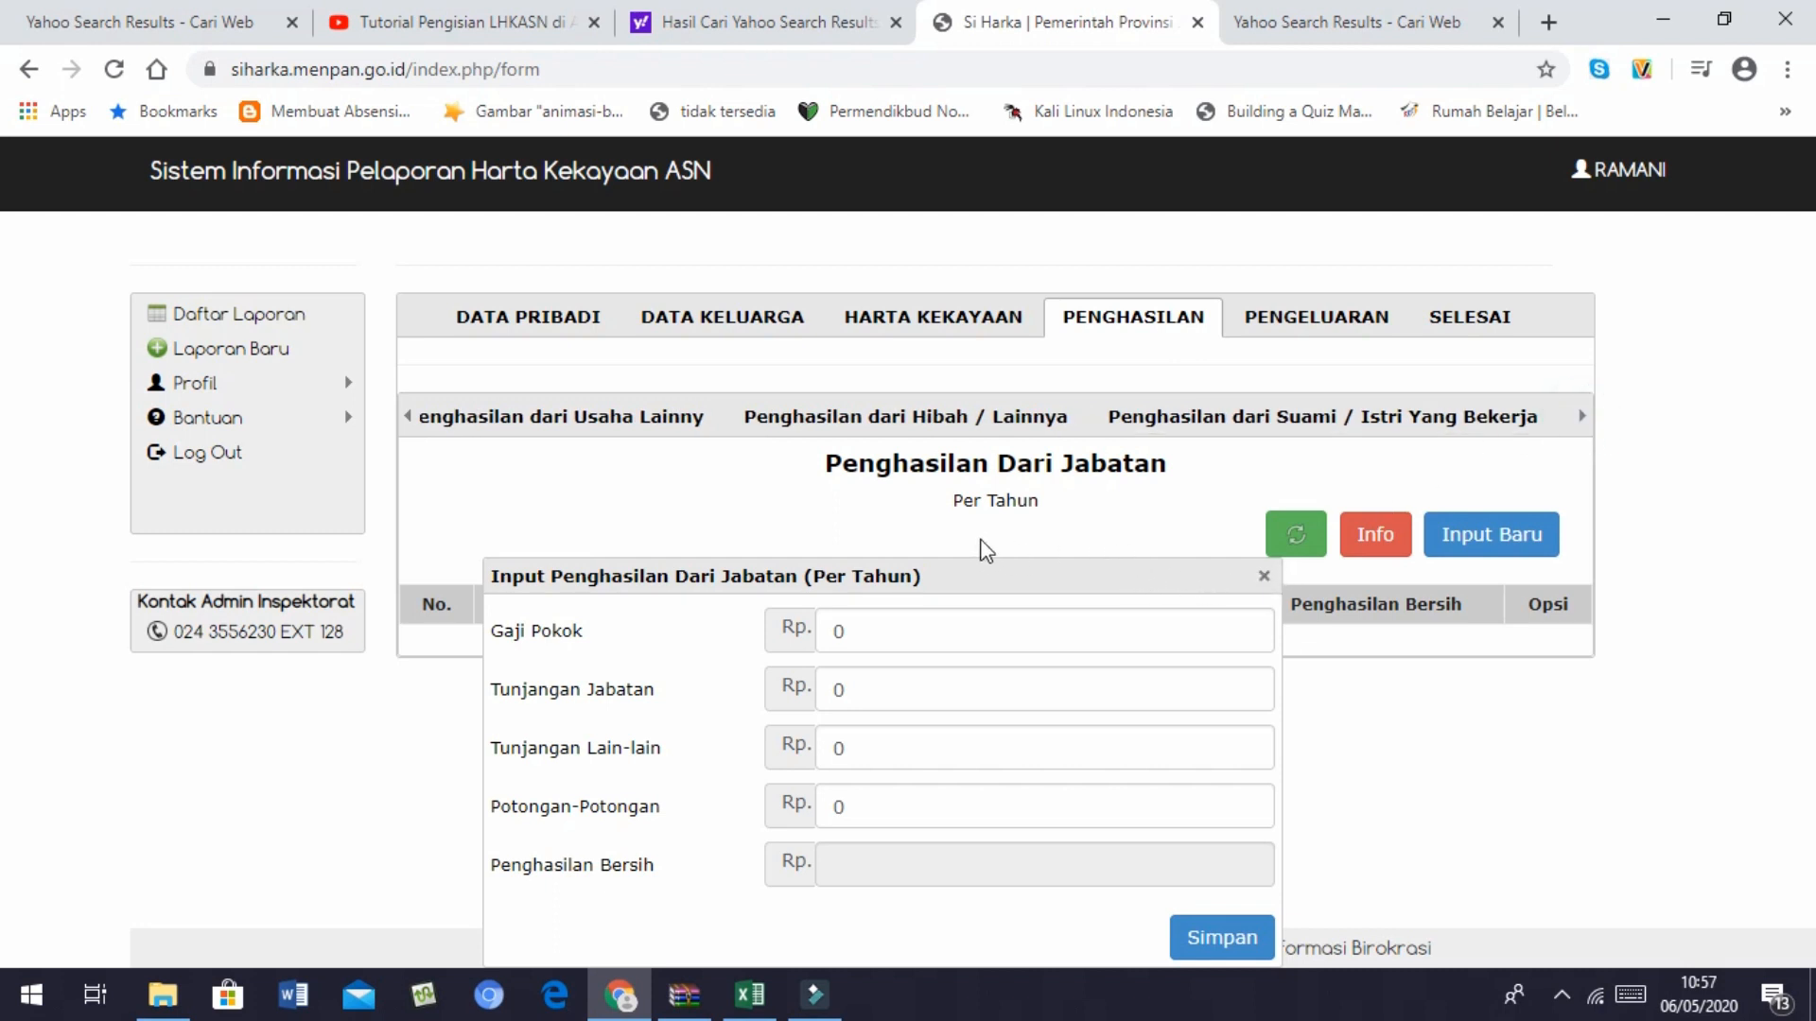
left_click(411, 418)
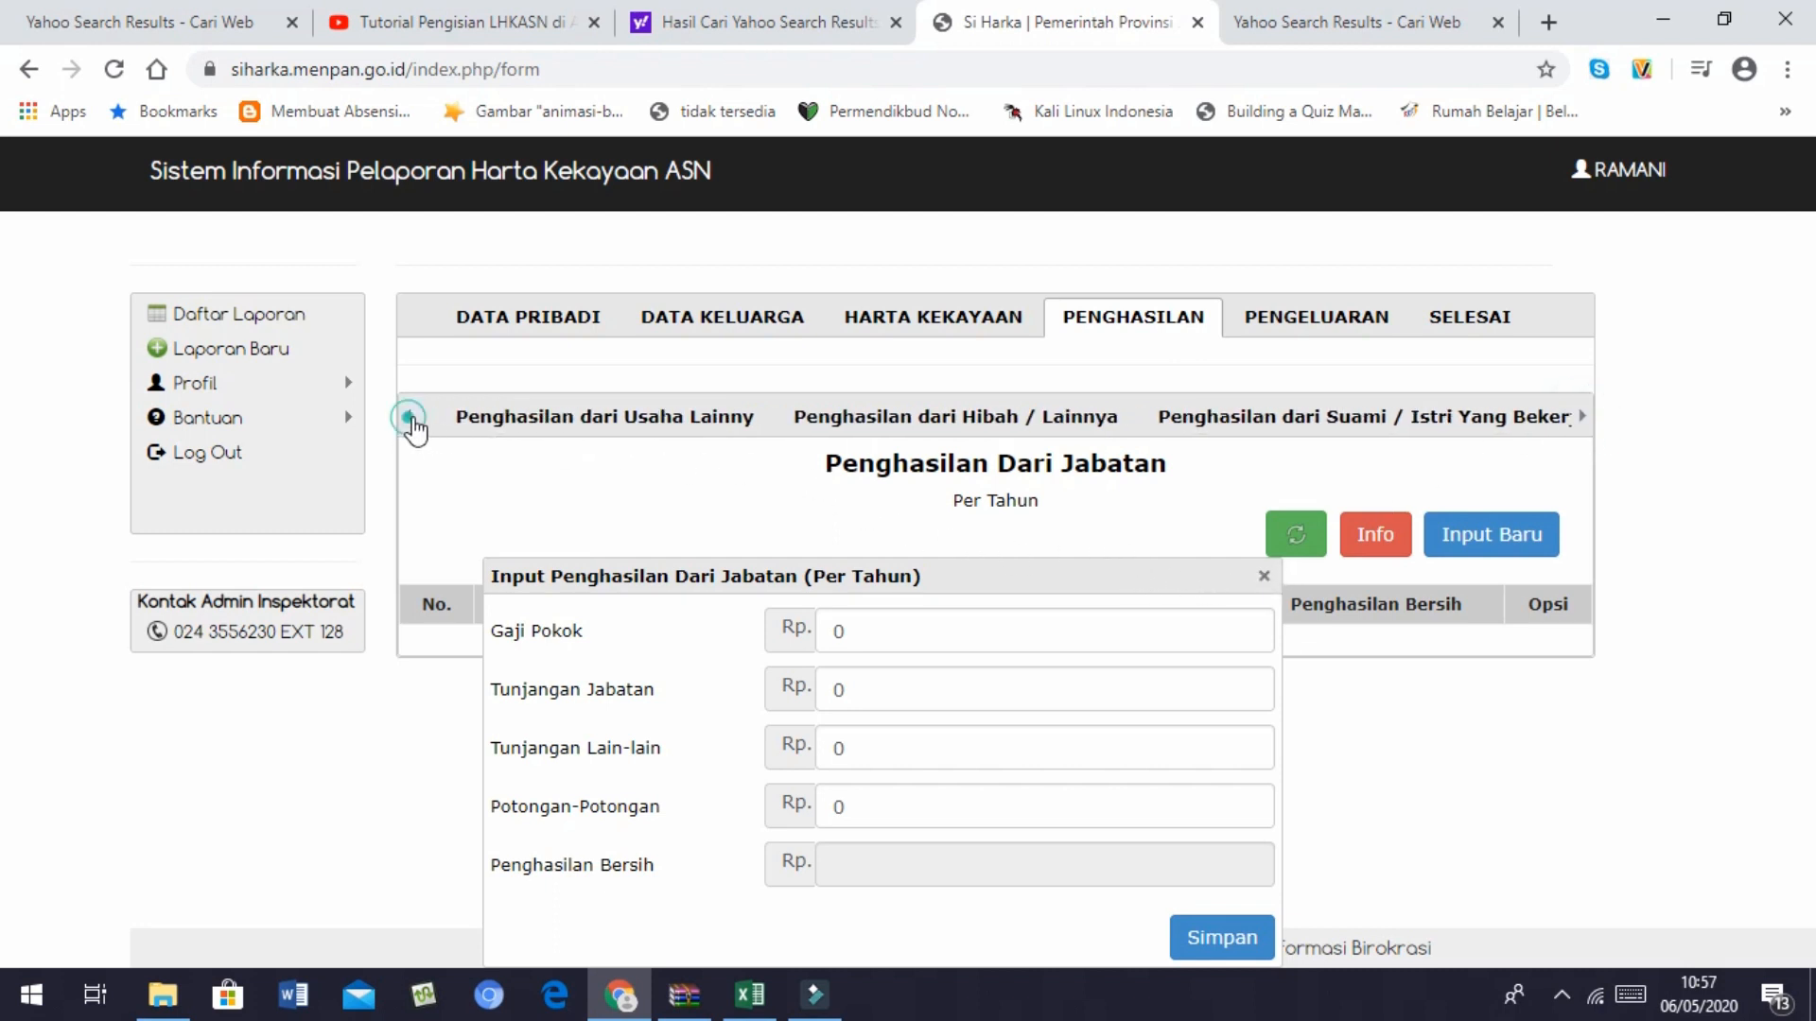
left_click(411, 418)
left_click(412, 418)
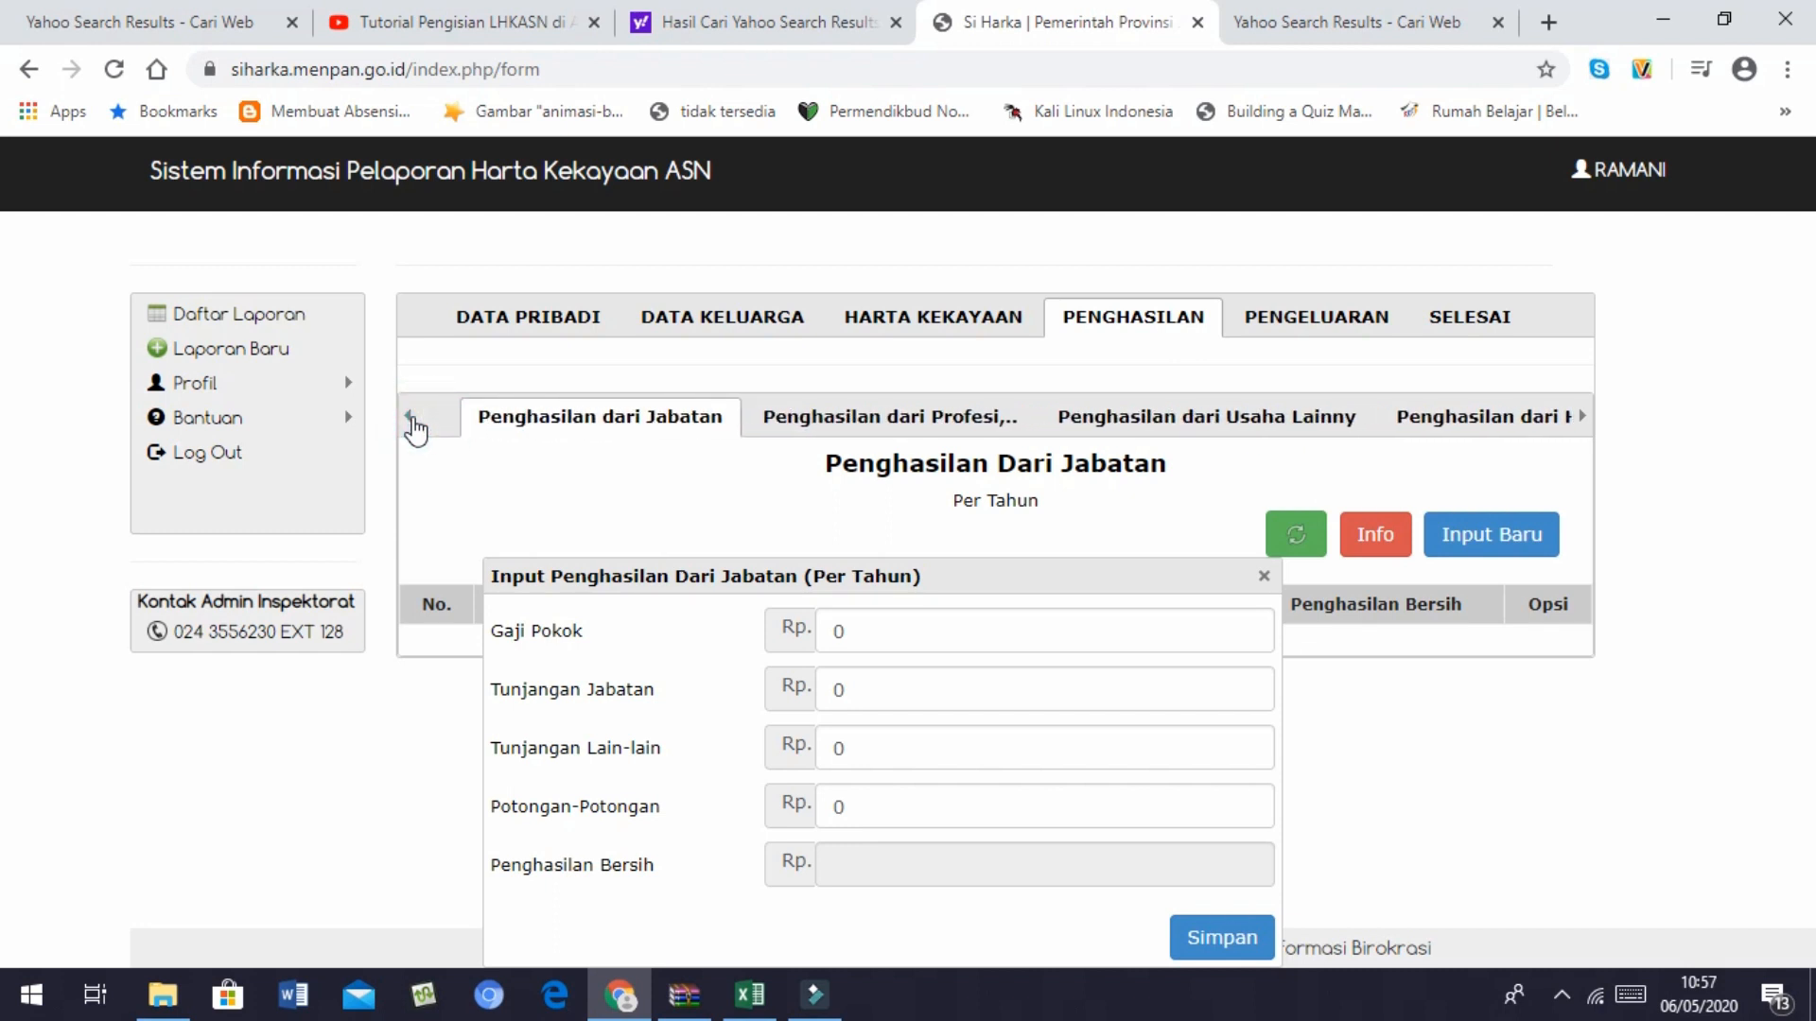
left_click_drag(997, 579, 1003, 307)
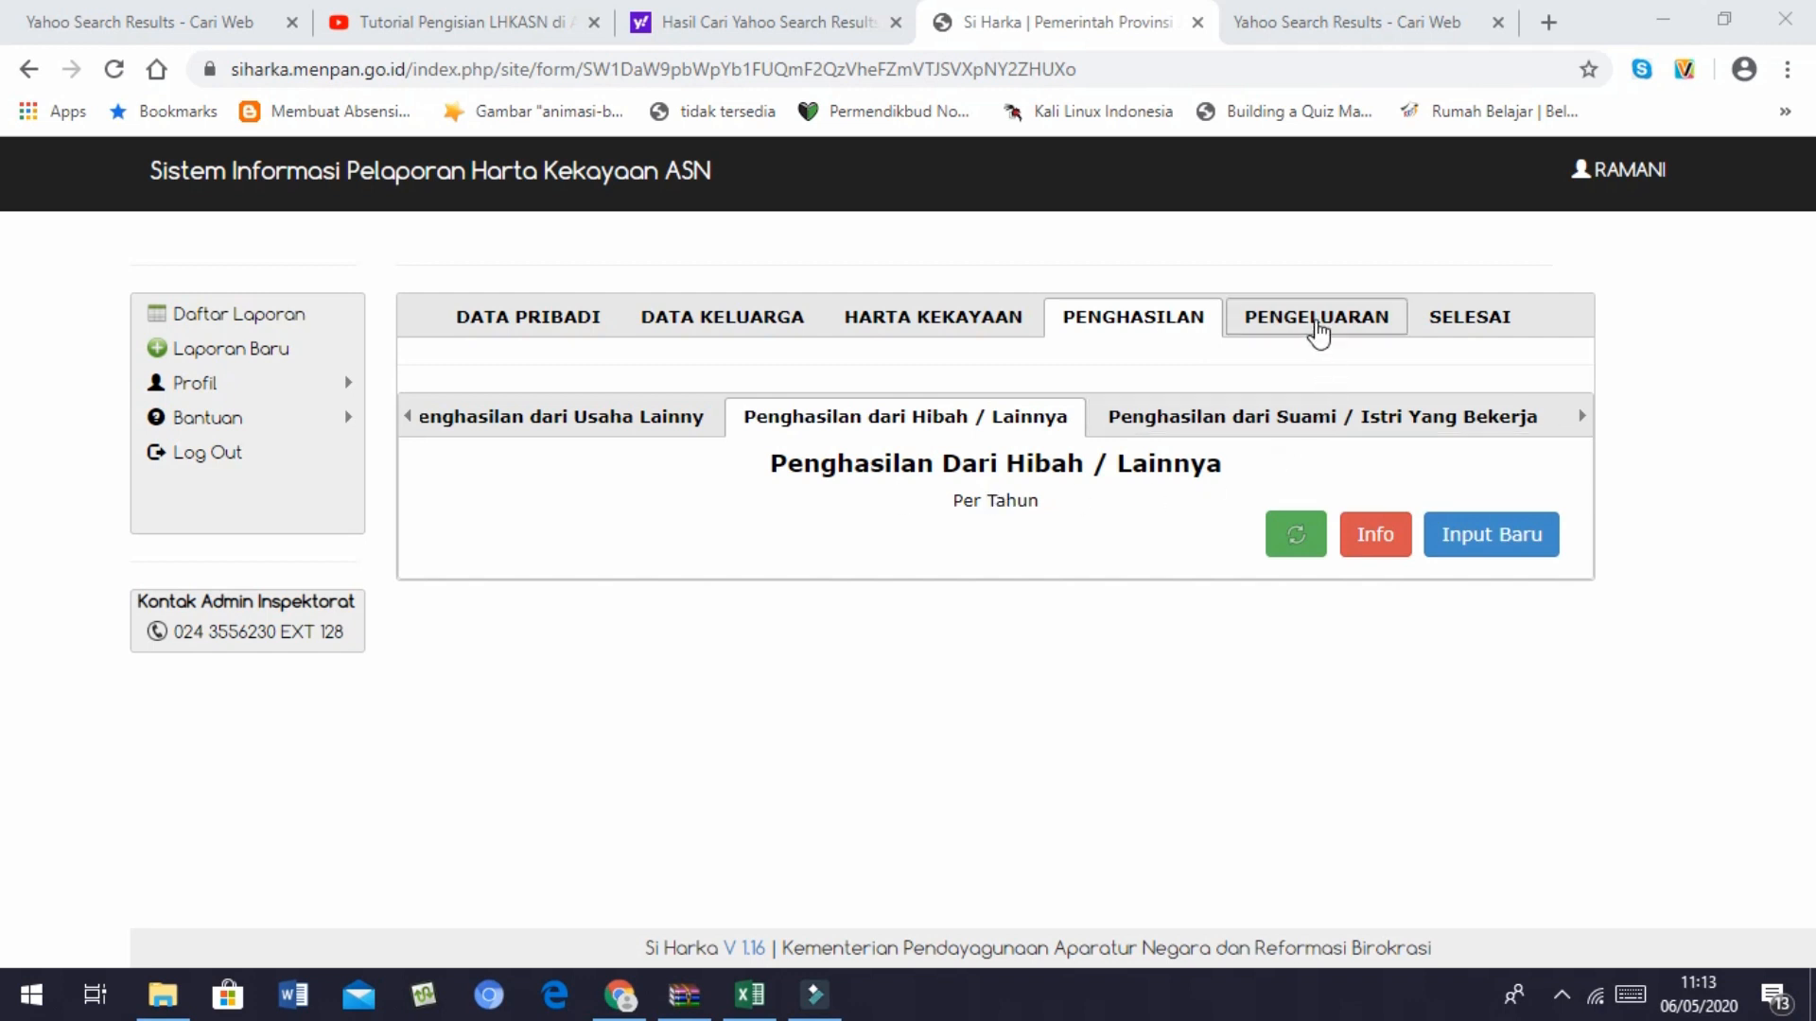
Continue through Pengeluaran to Selesai, enter "Pelaporan pertama" as the Keterangan Pelaporan, and finish to view the report
left_click(1318, 331)
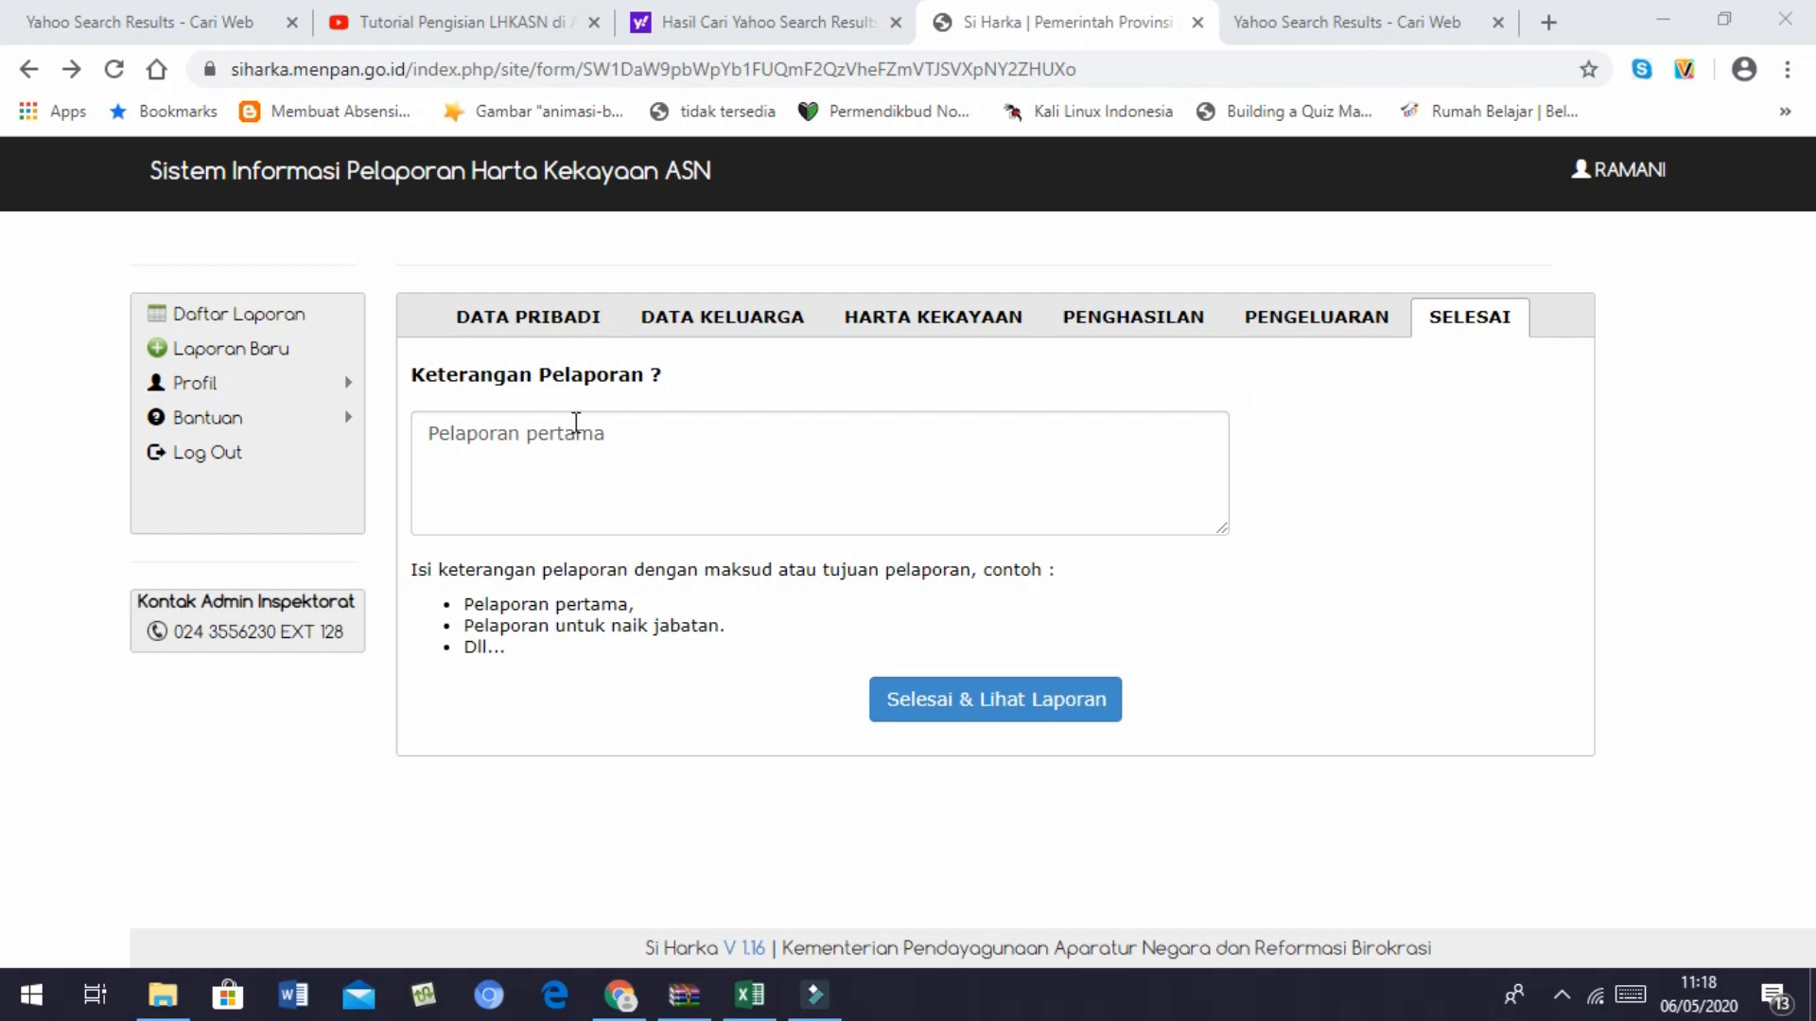
left_click(639, 462)
type("Pelaporan pertama")
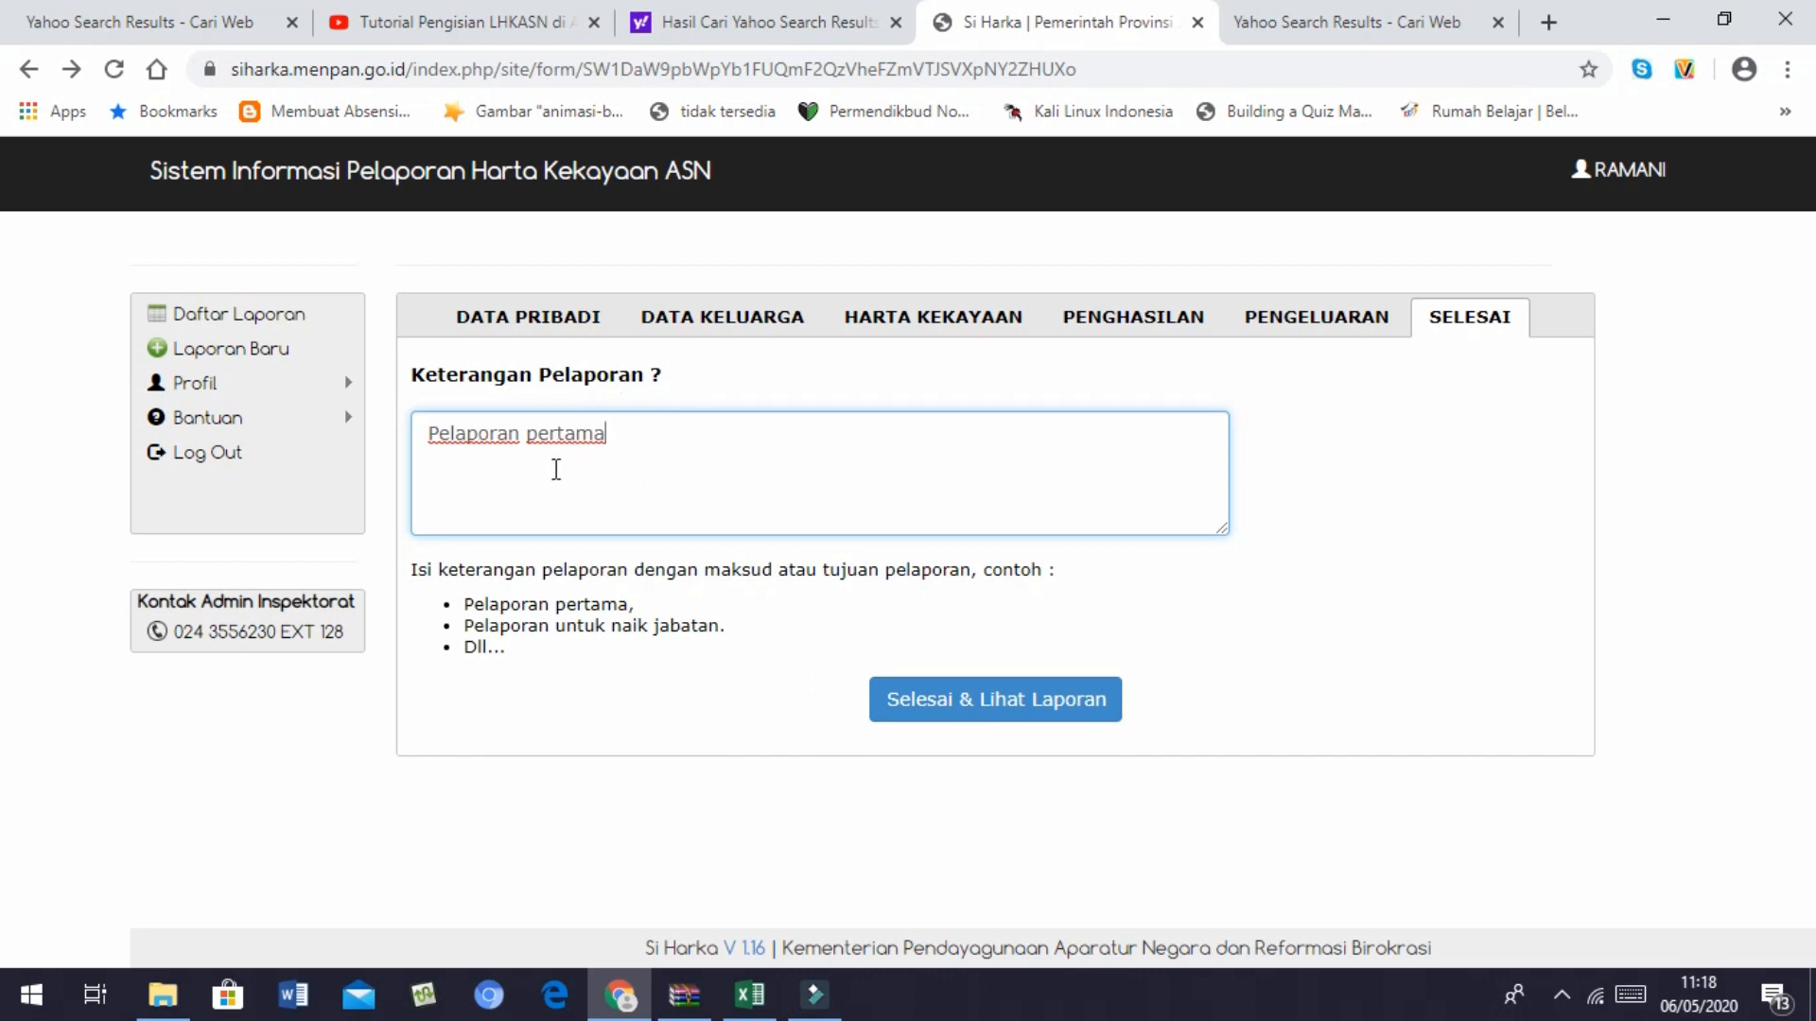
left_click(1038, 714)
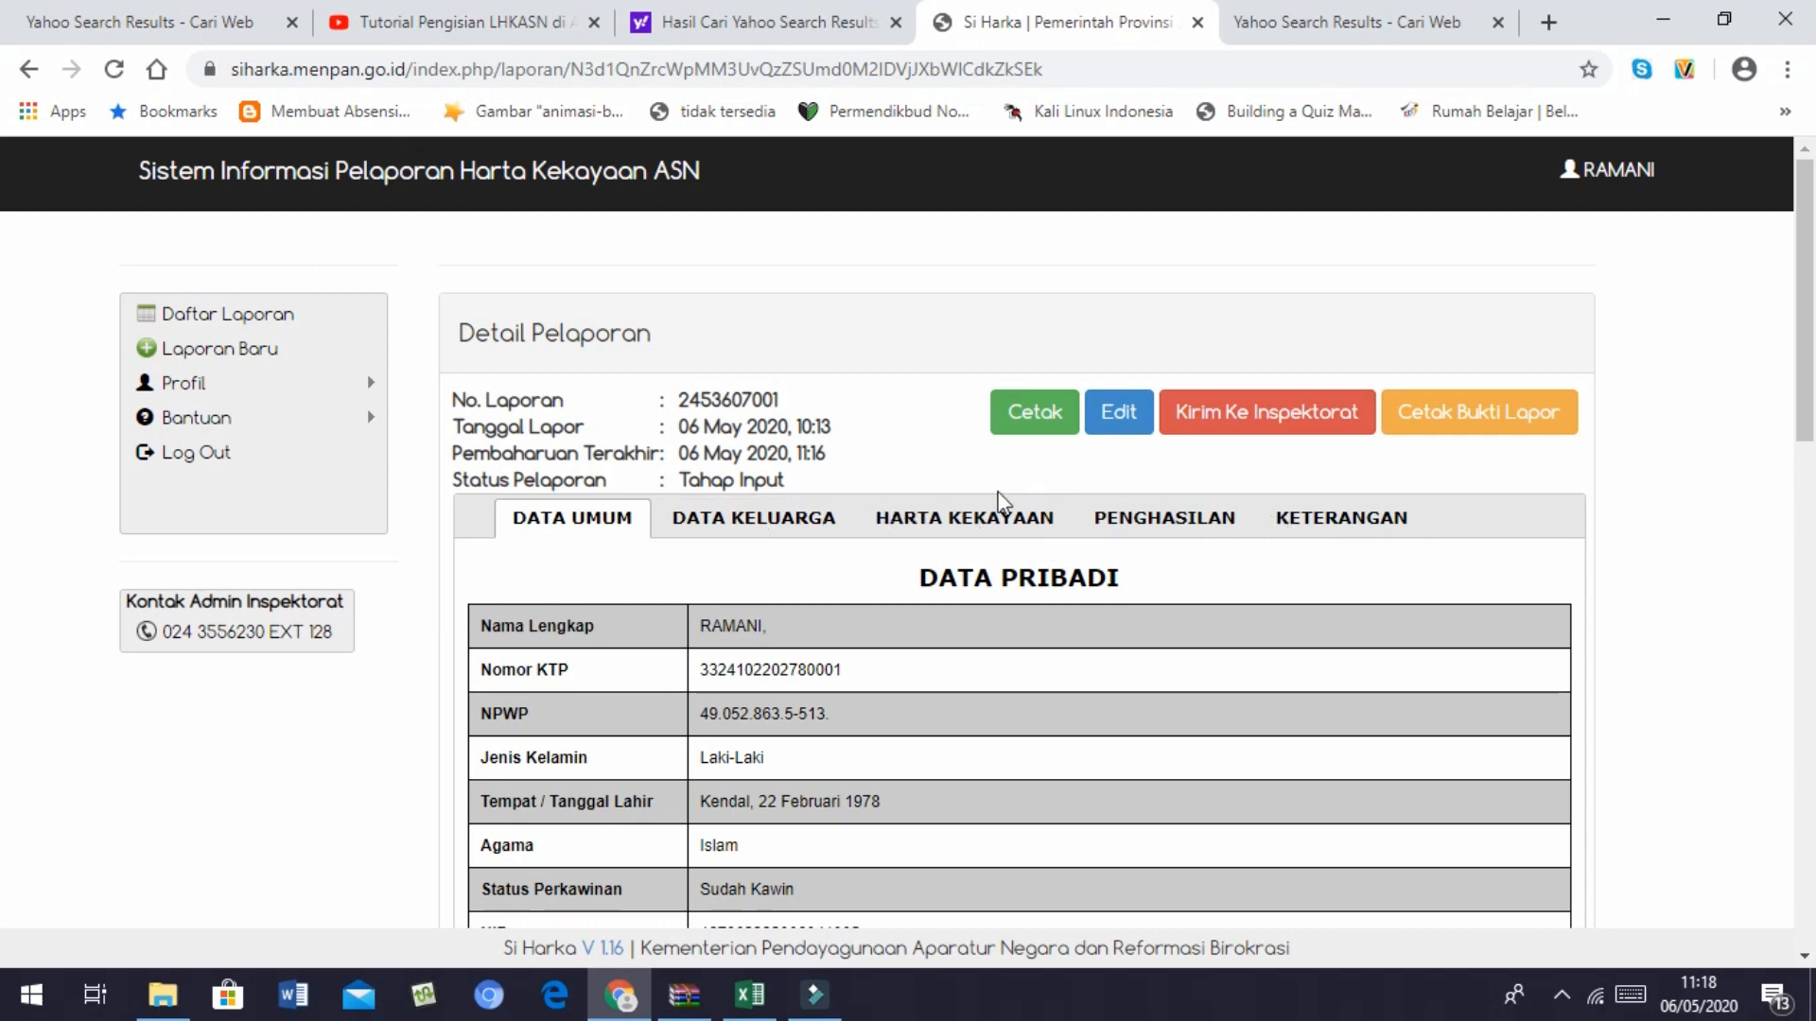
Review the Detail Pelaporan page from the personal data to the Harta Kekayaan summary
scroll(861, 615, "down", 8)
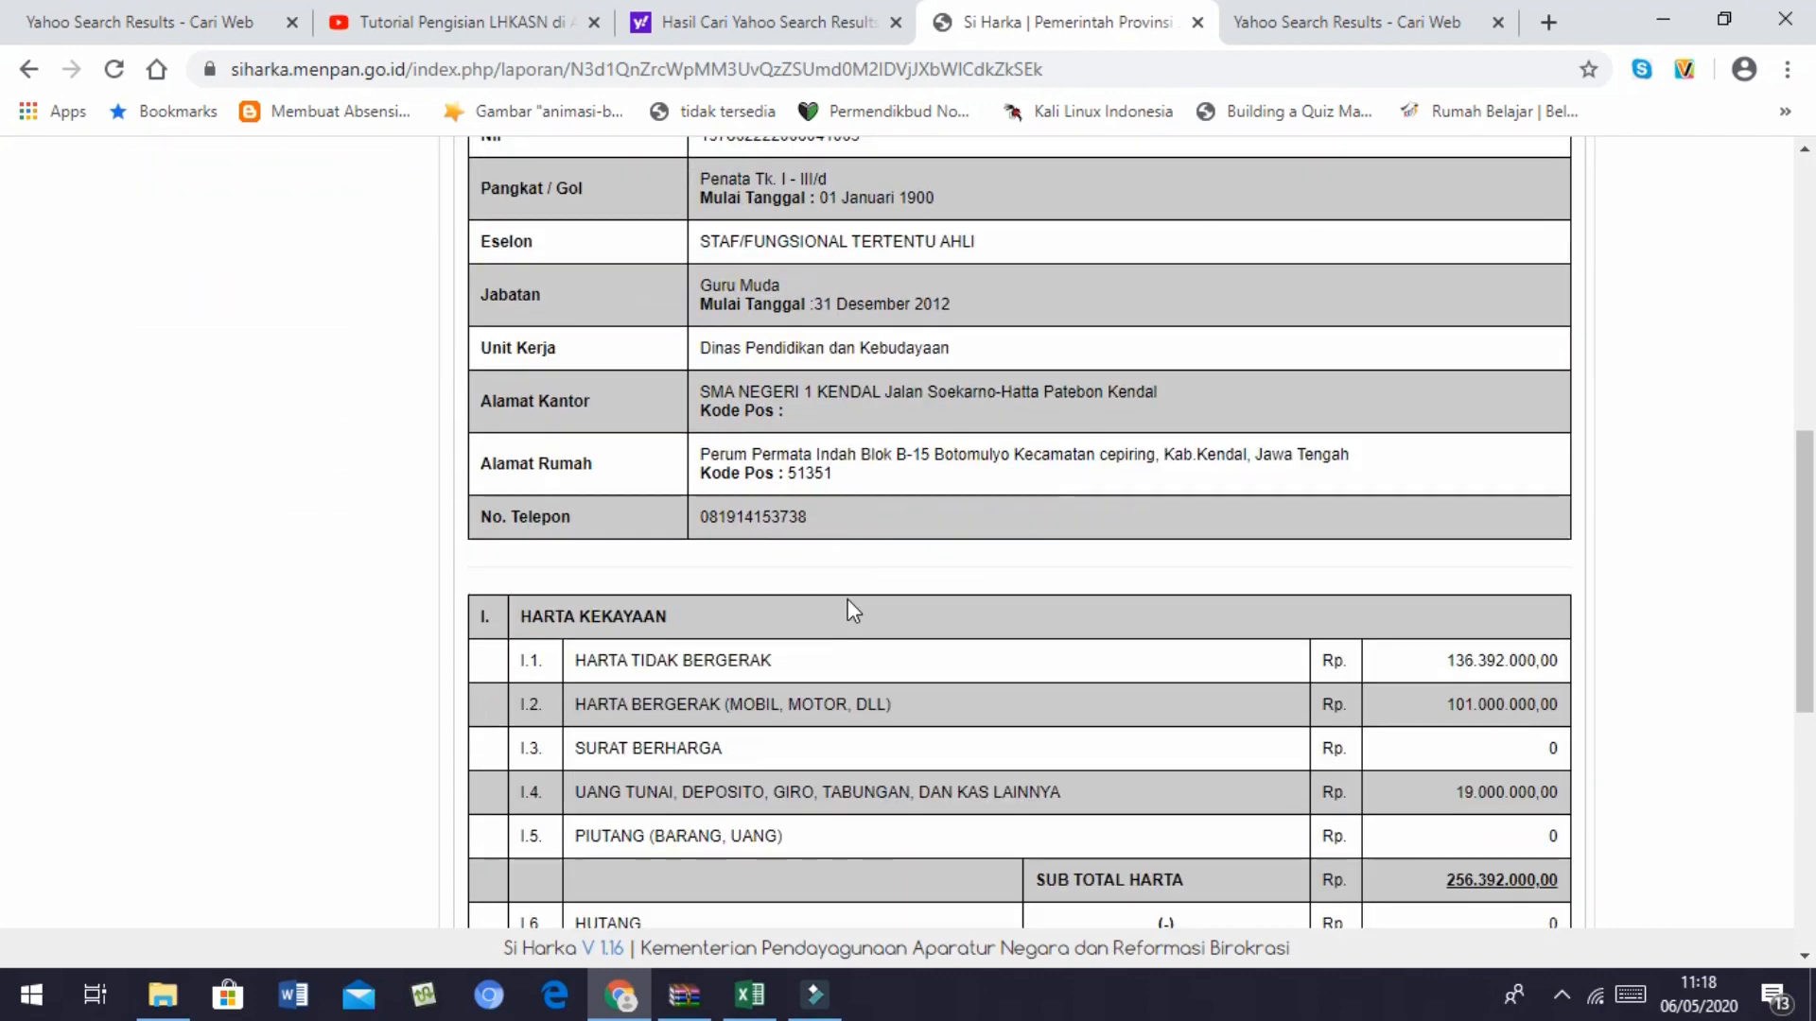
scroll(847, 612, "down", 7)
scroll(851, 605, "up", 10)
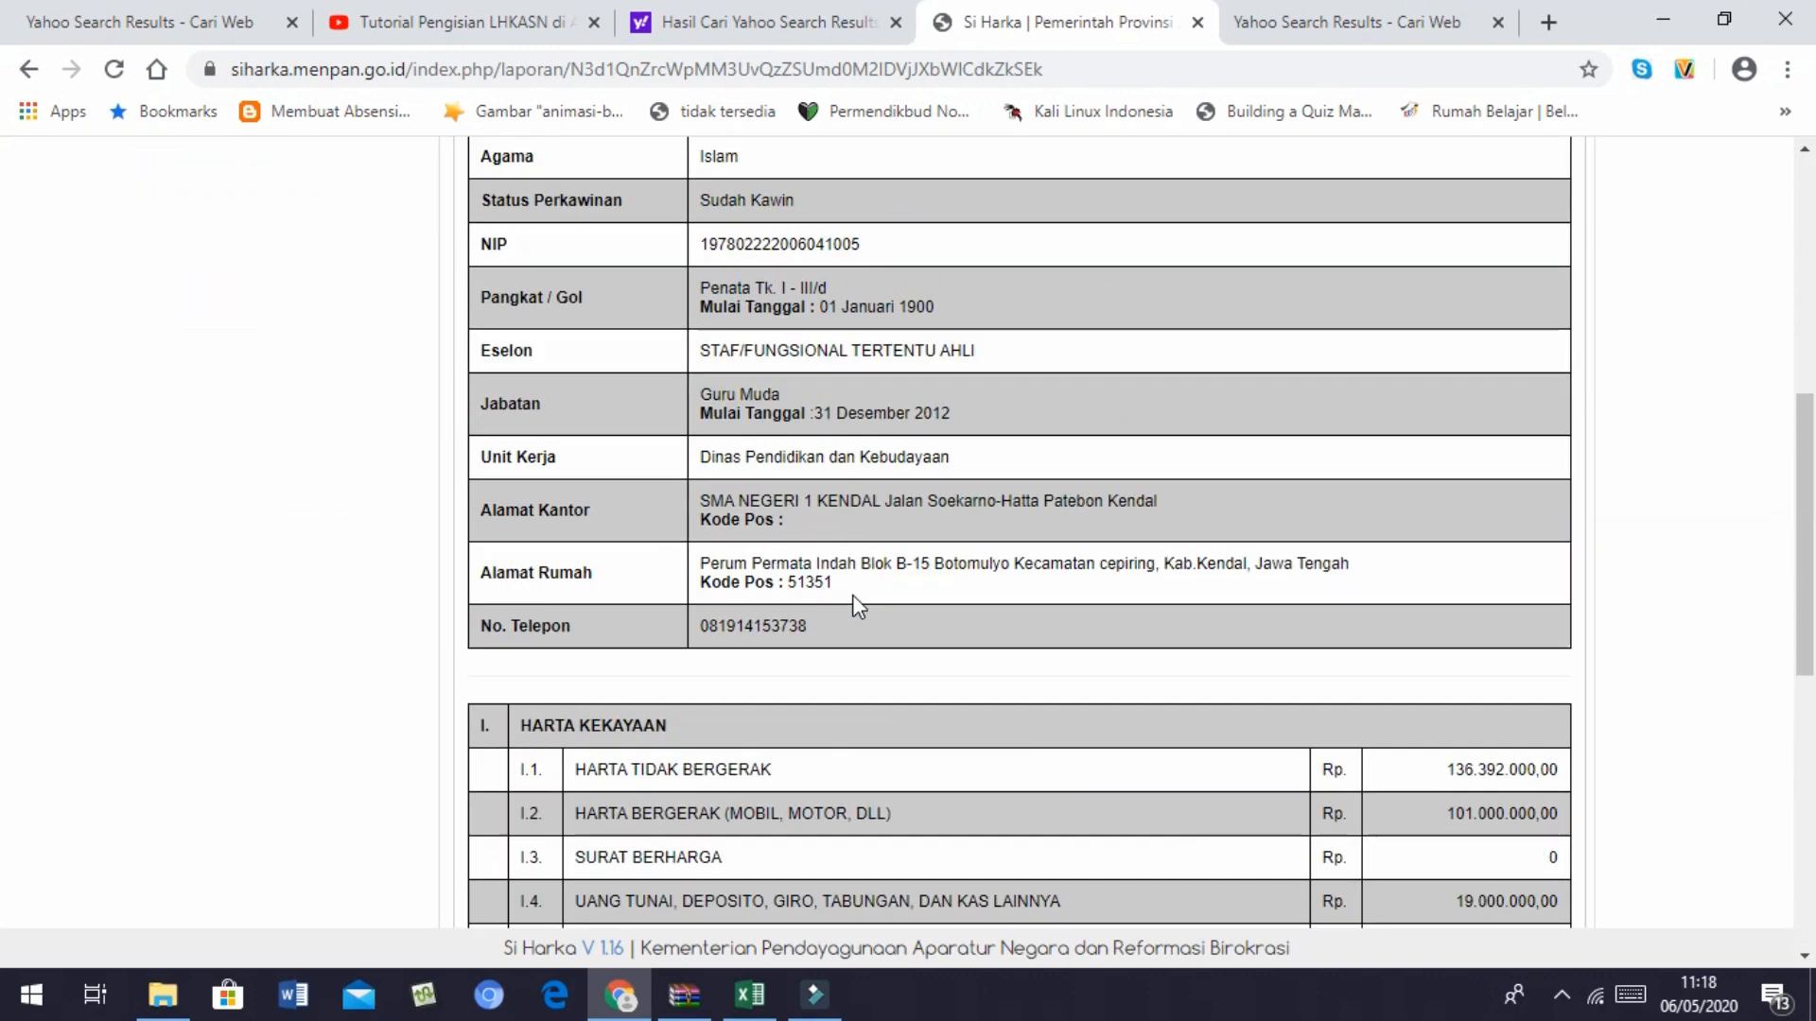
scroll(856, 605, "up", 6)
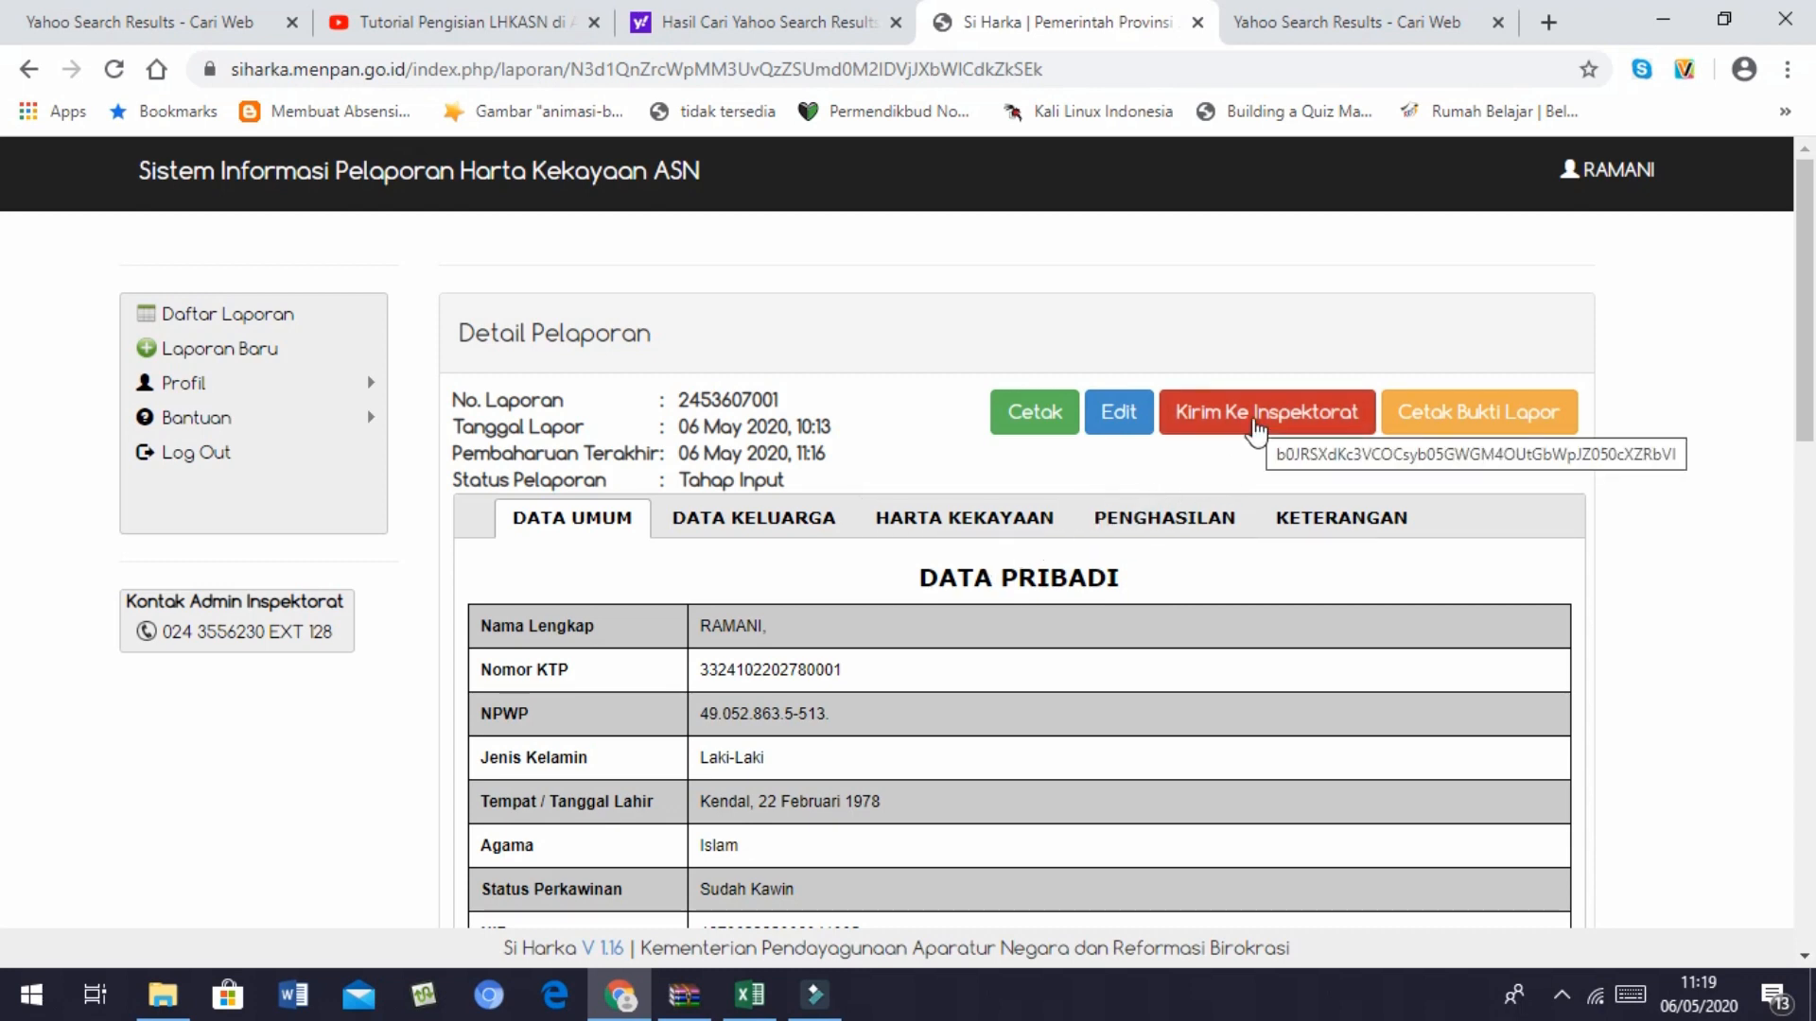
Open the Kirim Ke Inspektorat confirmation to read its terms, and close it without sending the report
left_click(1256, 416)
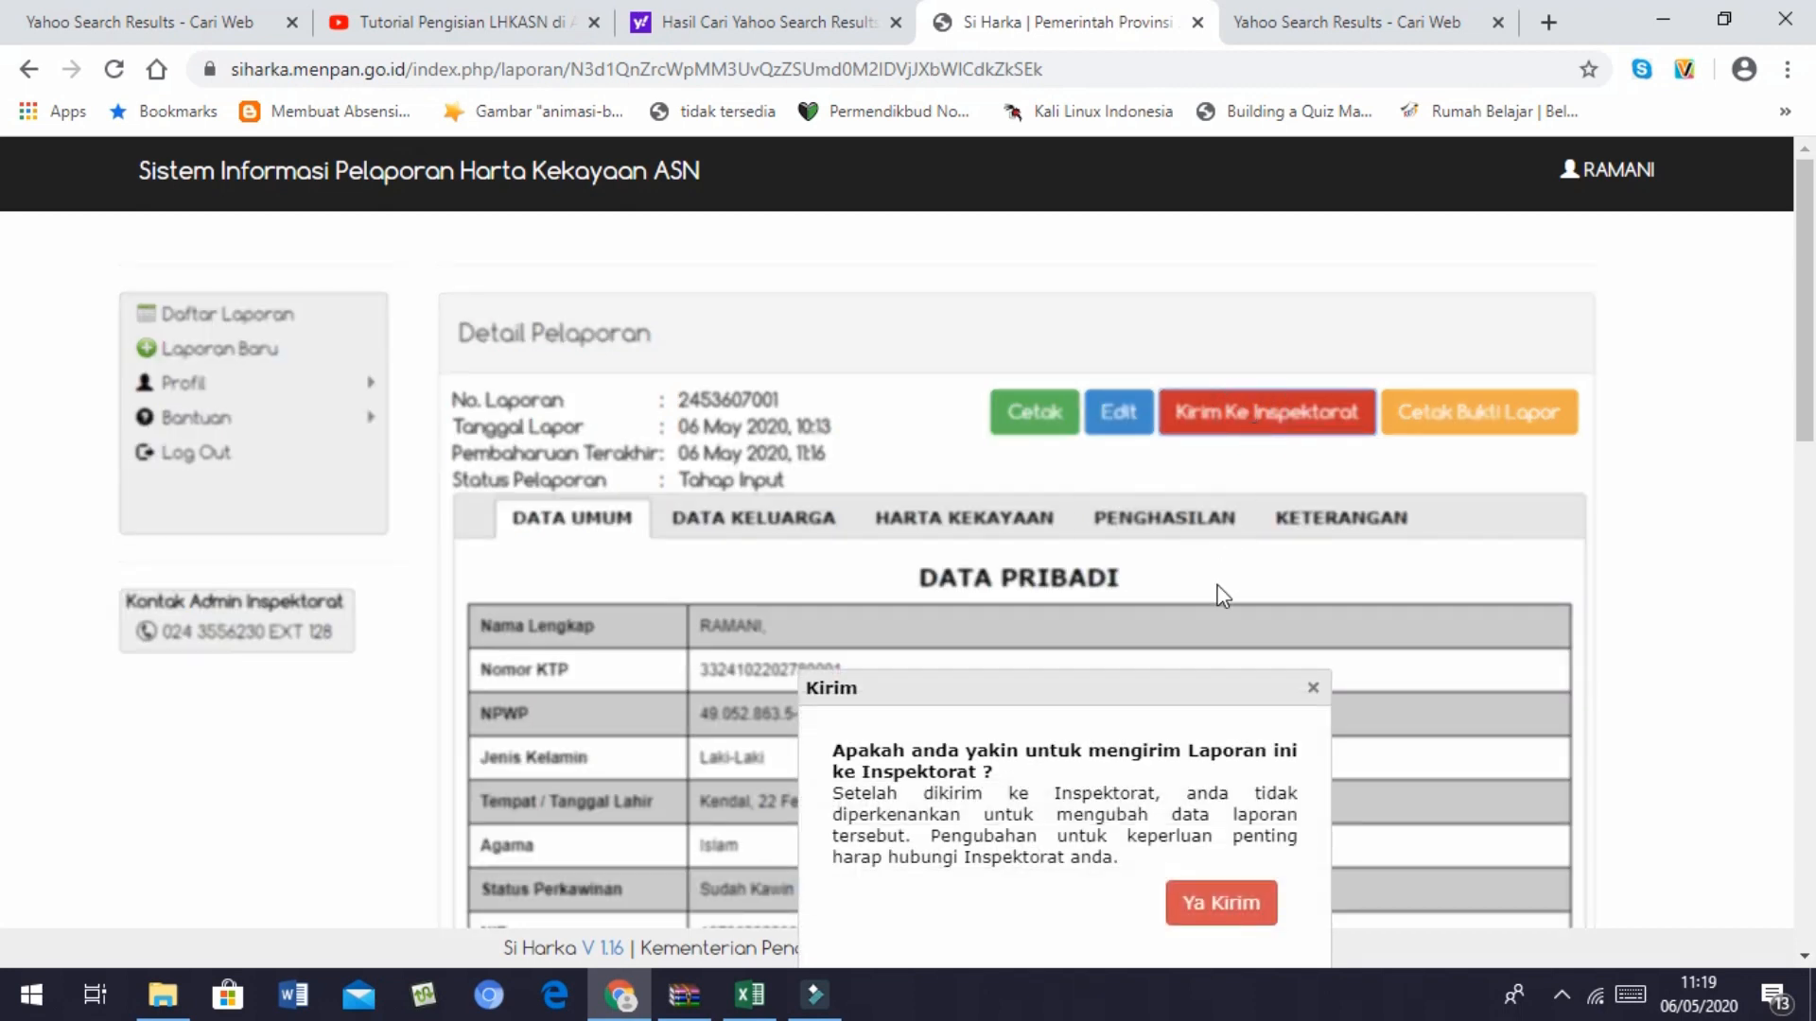
left_click_drag(1179, 675, 1160, 521)
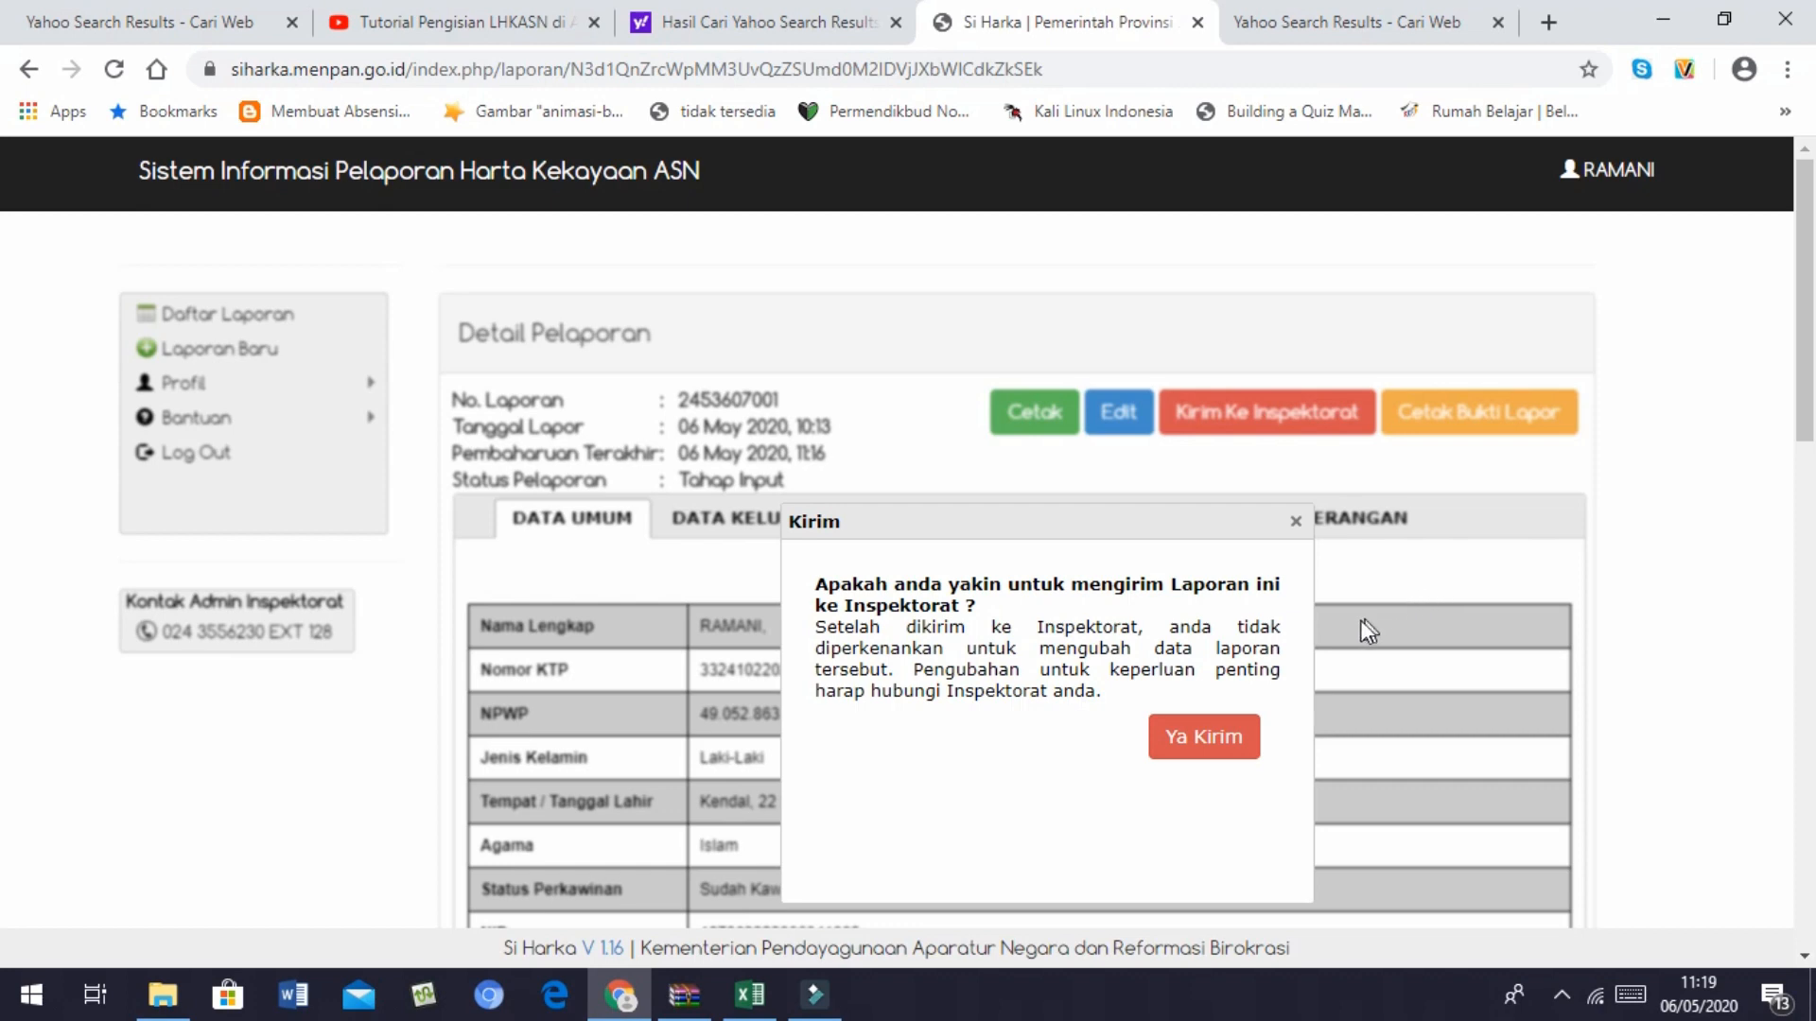
left_click(1295, 521)
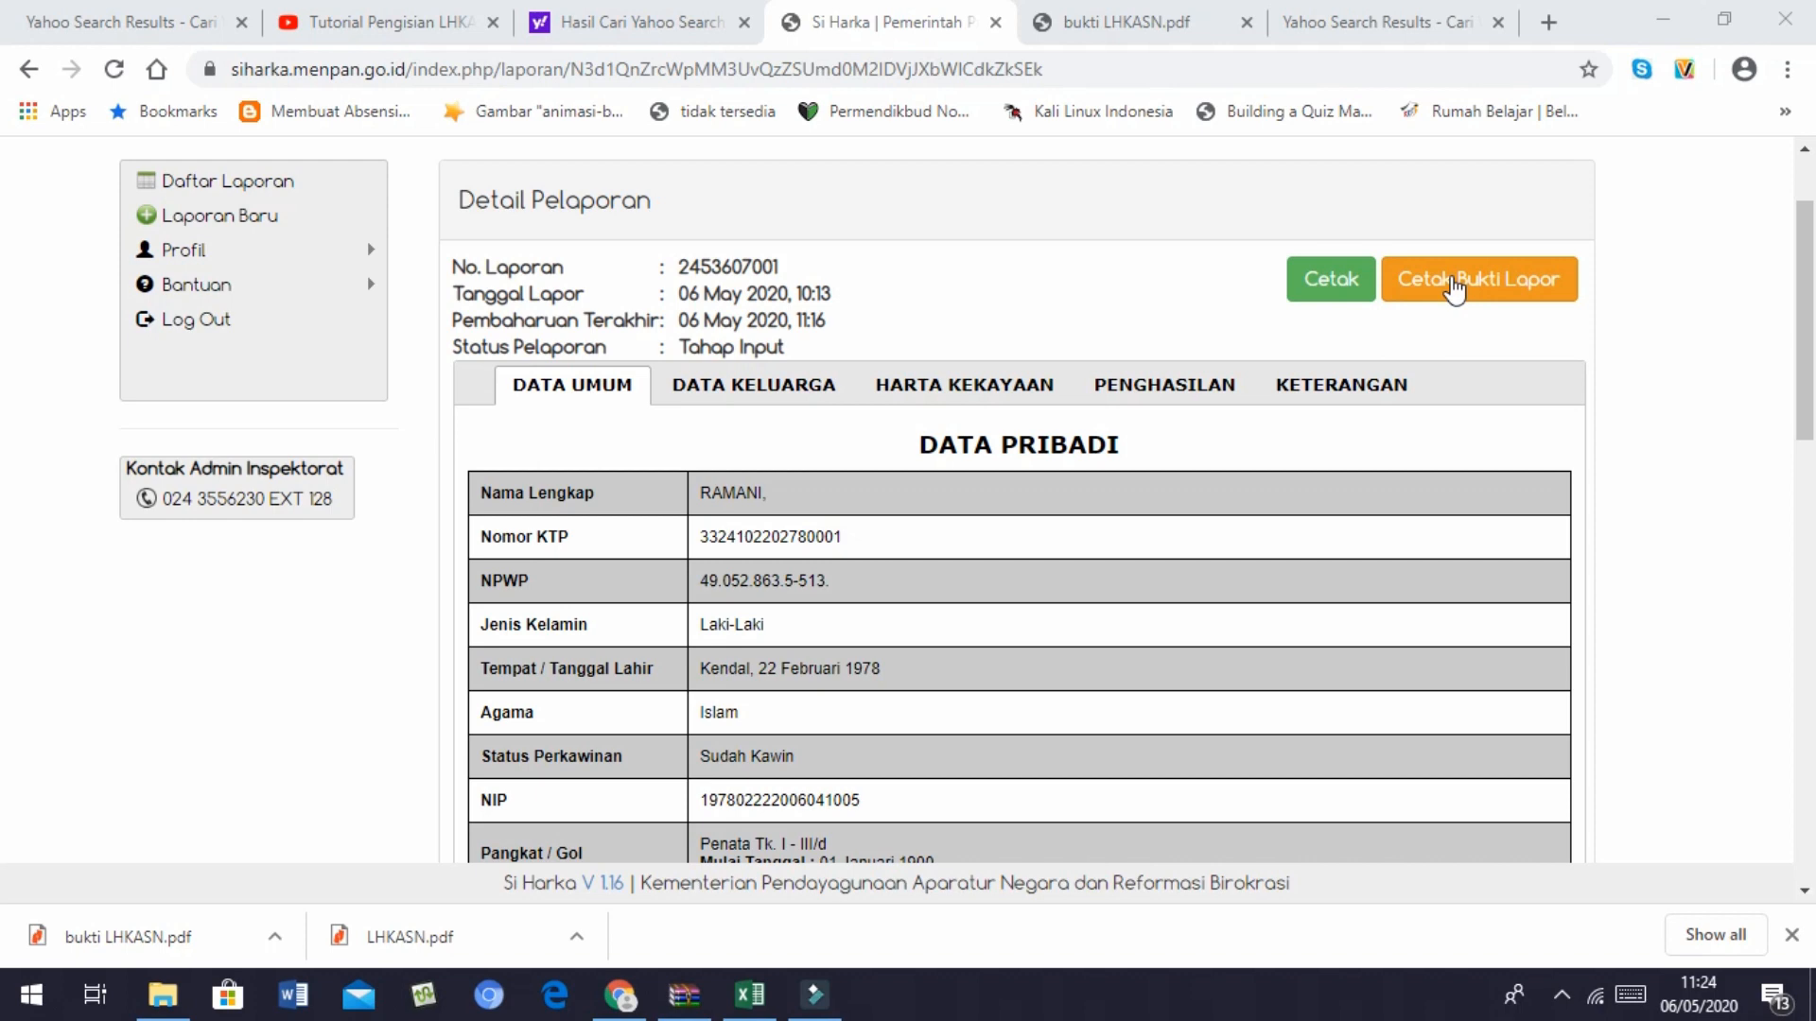
Examine the reporting receipt in bukti LHKASN.pdf from the personal data down to the barcode
key("ctrl+Tab")
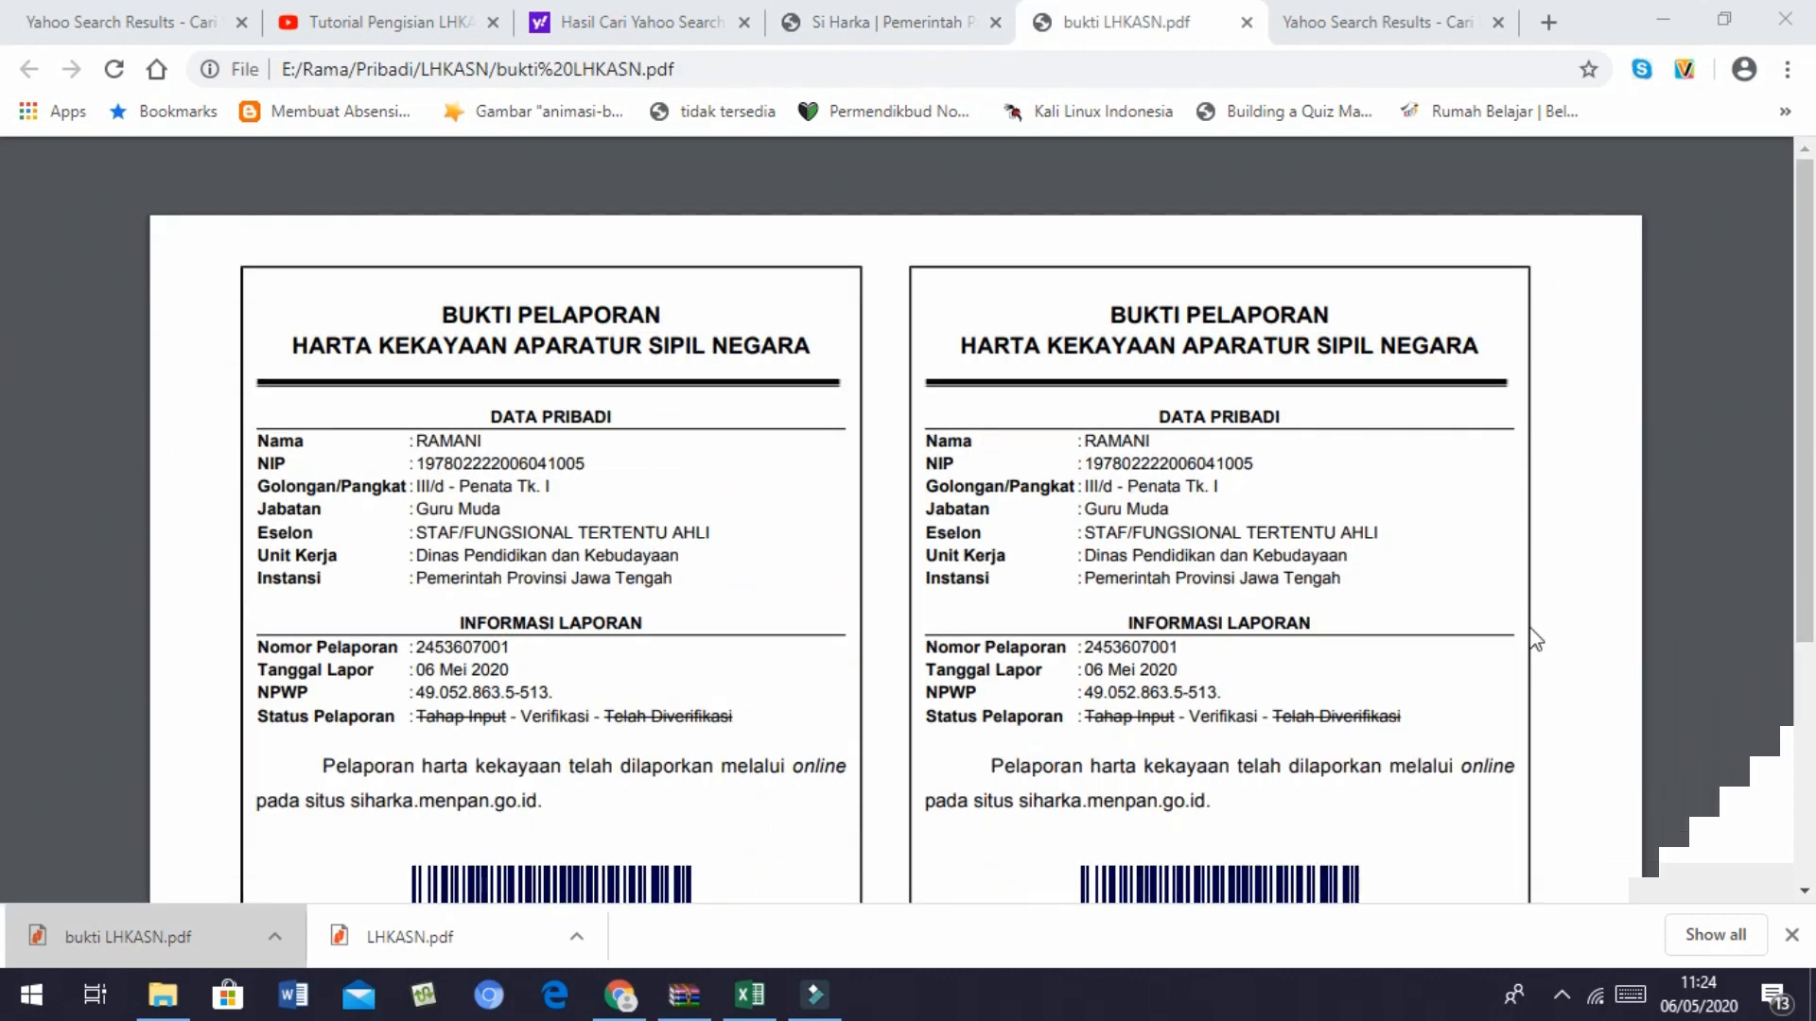
scroll(1534, 640, "down", 2)
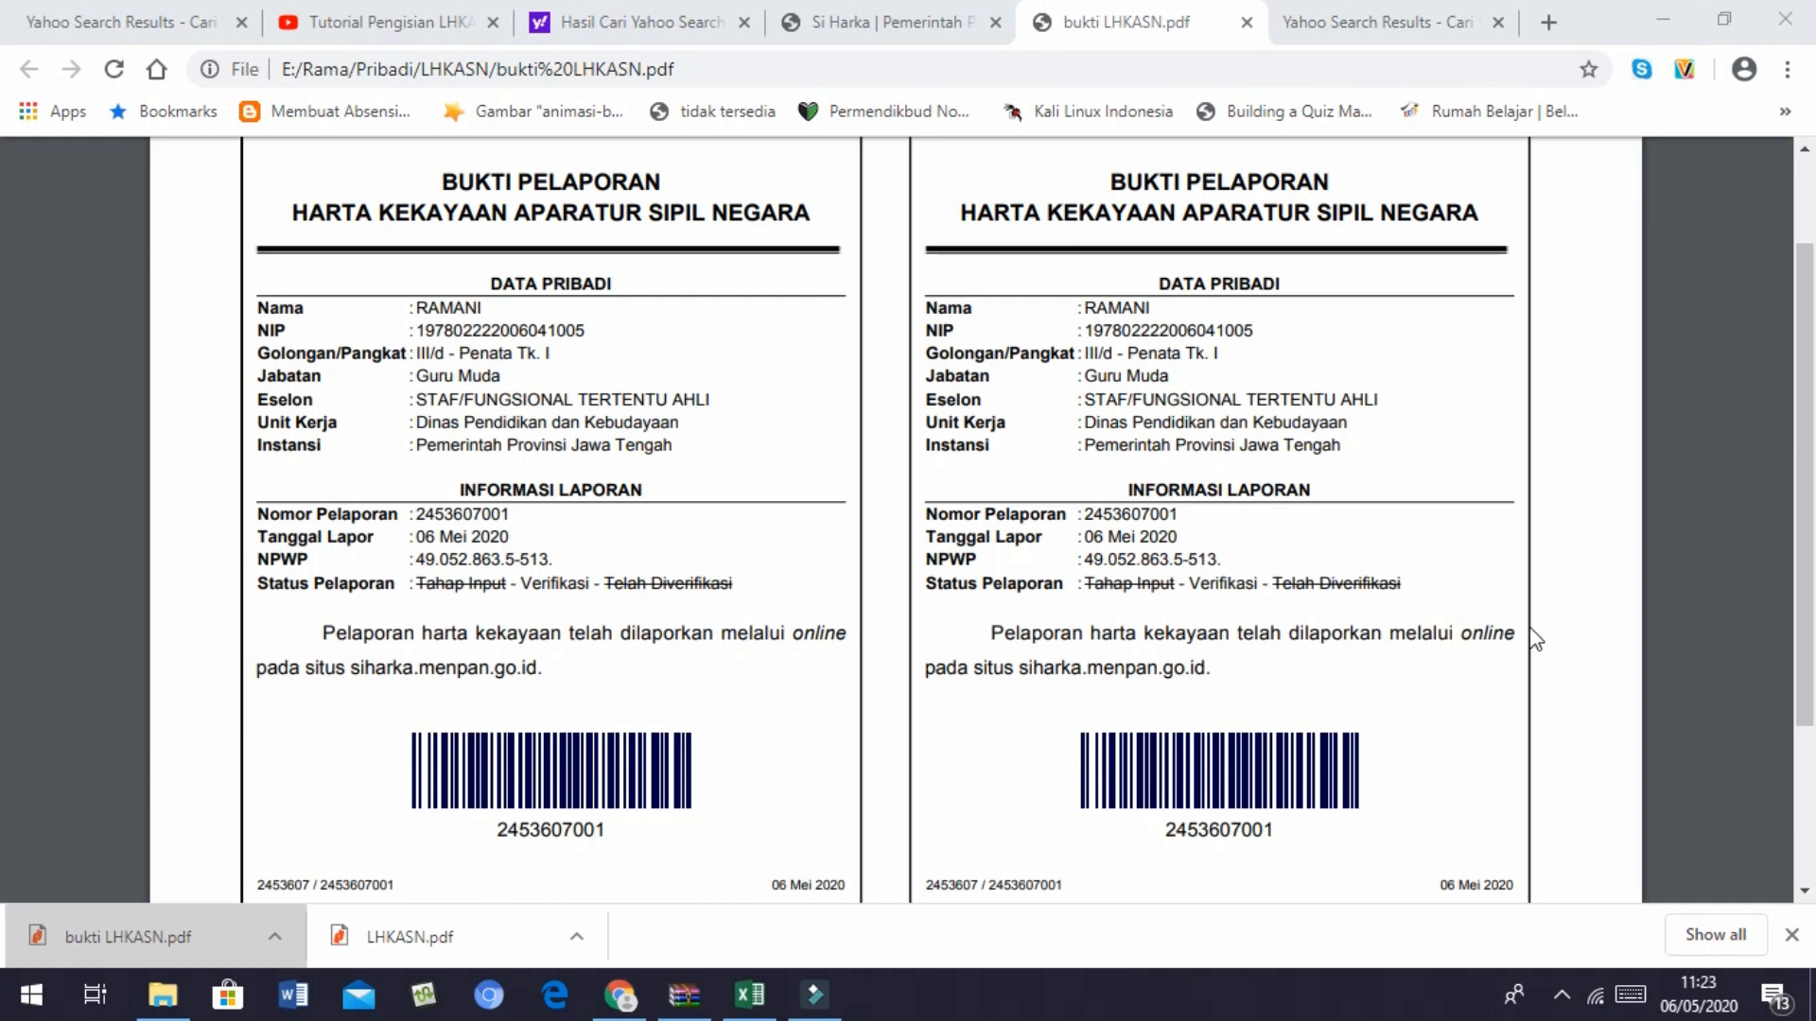
scroll(1534, 640, "down", 3)
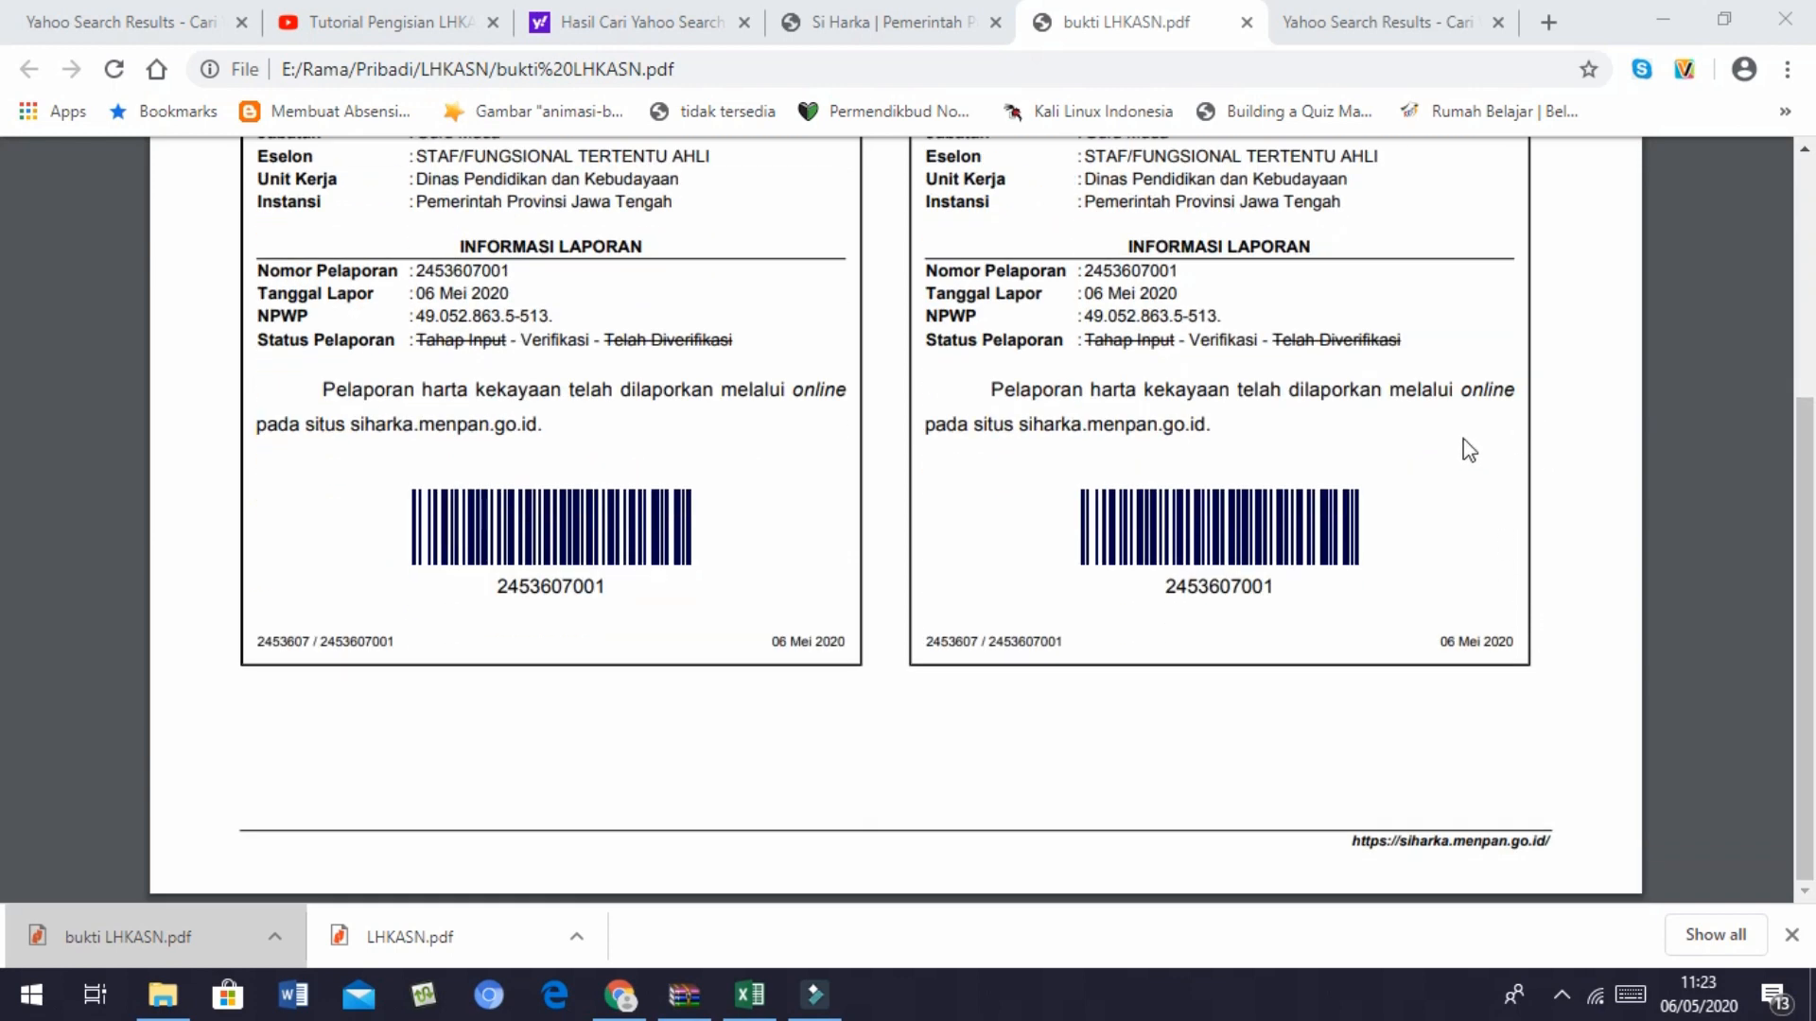
left_click(1463, 444)
scroll(1504, 567, "up", 4)
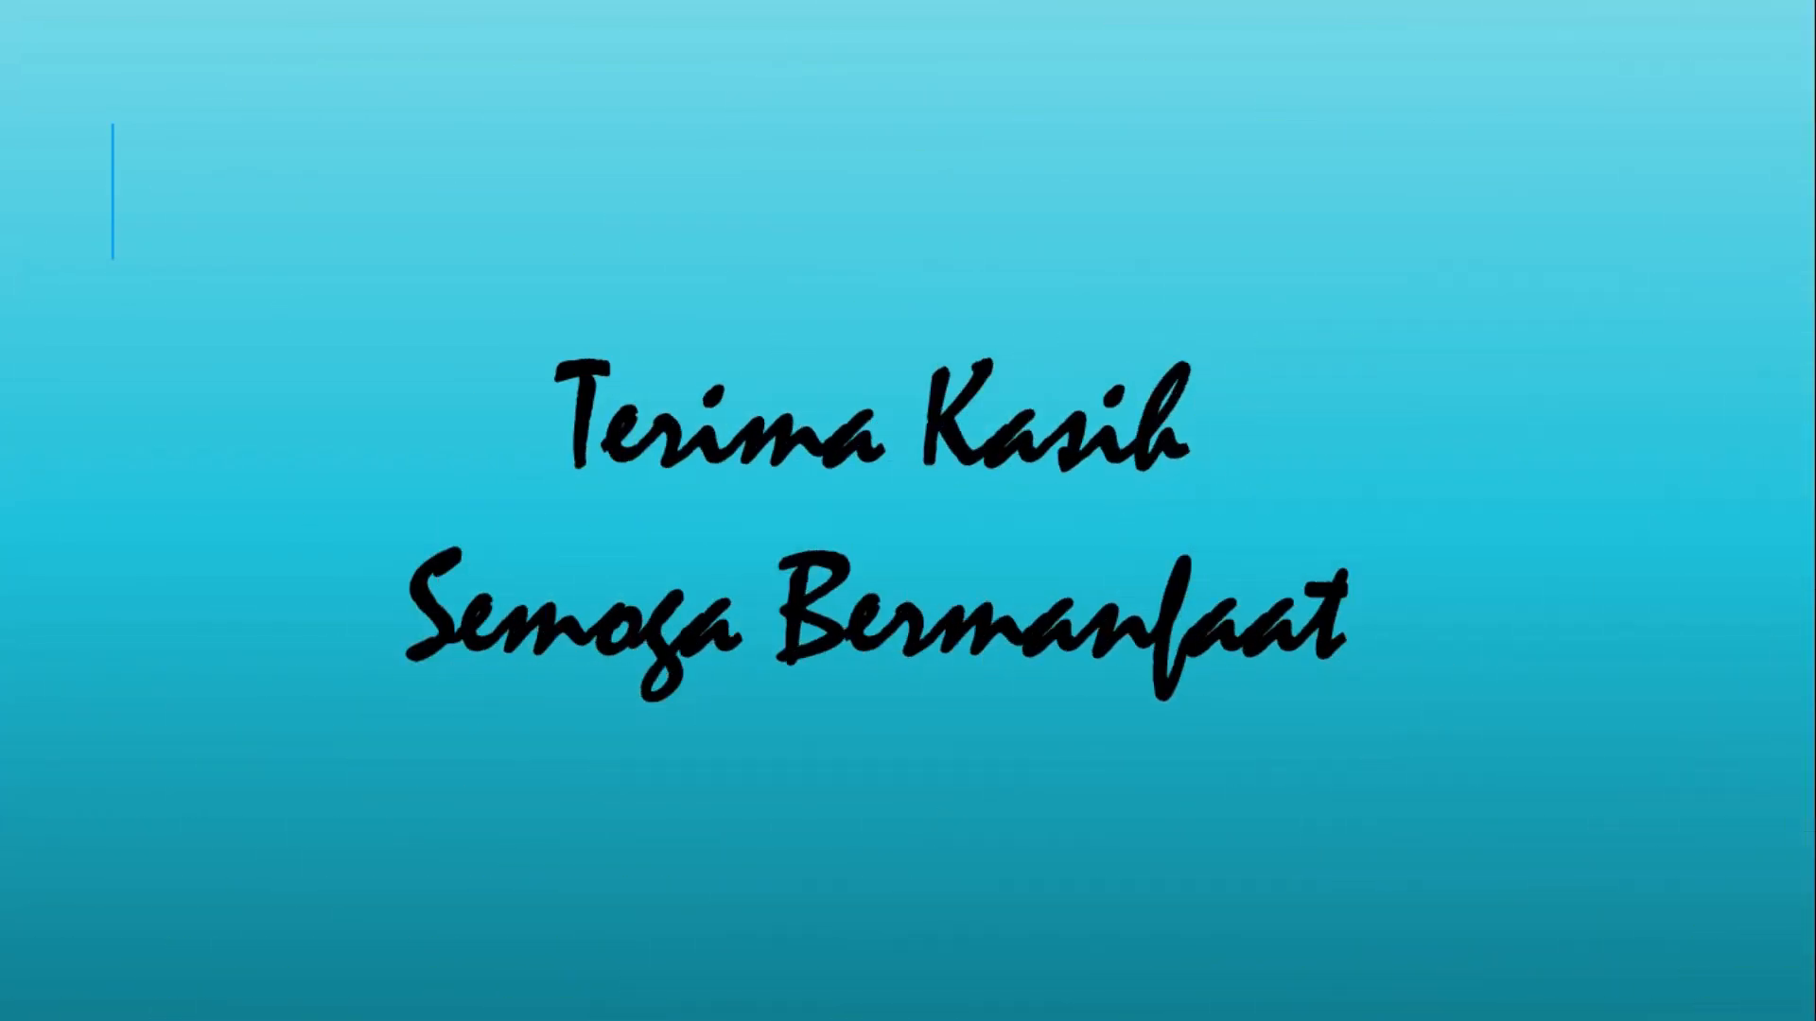